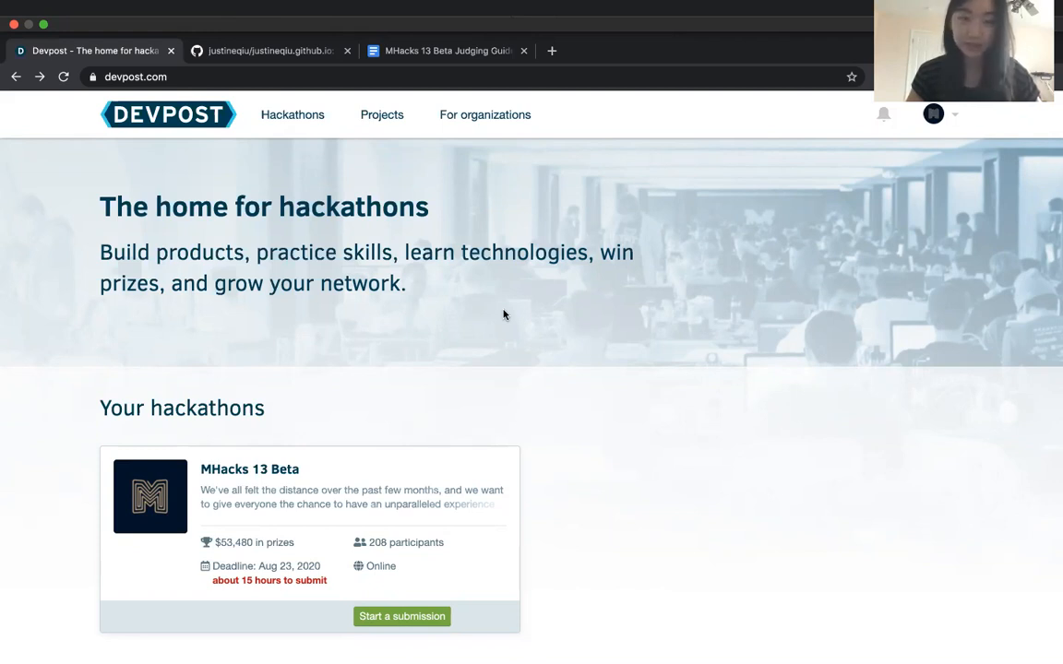
Switch to the MHacks 13 Beta Judging Guide in Google Docs and read the submission deadline and requirements
scroll(421, 453, down, 1)
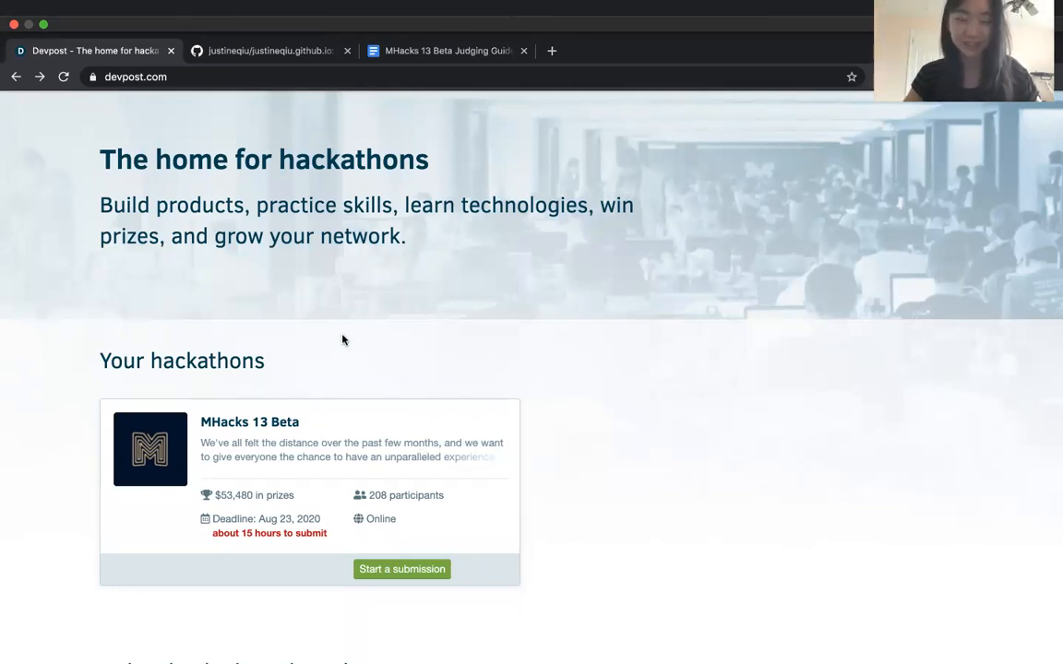
click(460, 55)
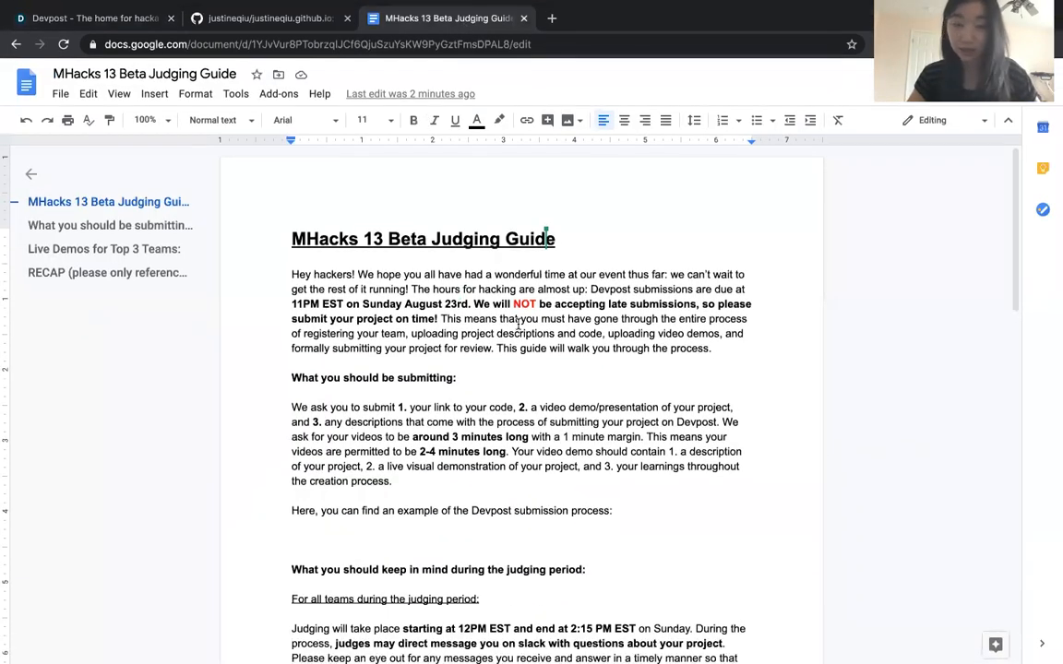
scroll(518, 323, down, 2)
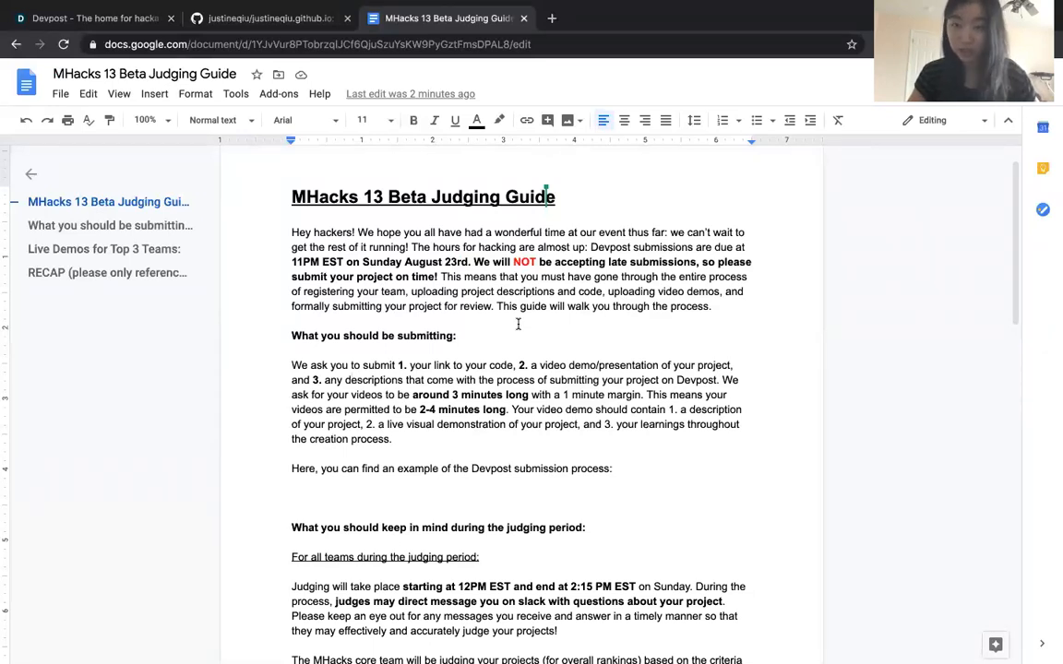
scroll(429, 347, down, 1)
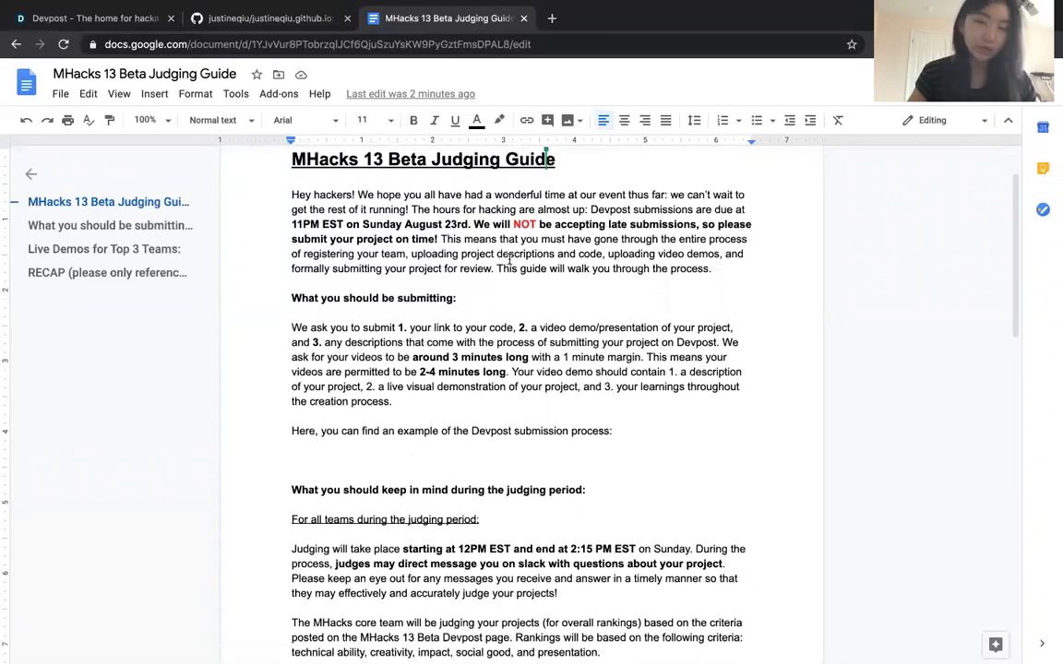
scroll(412, 330, down, 1)
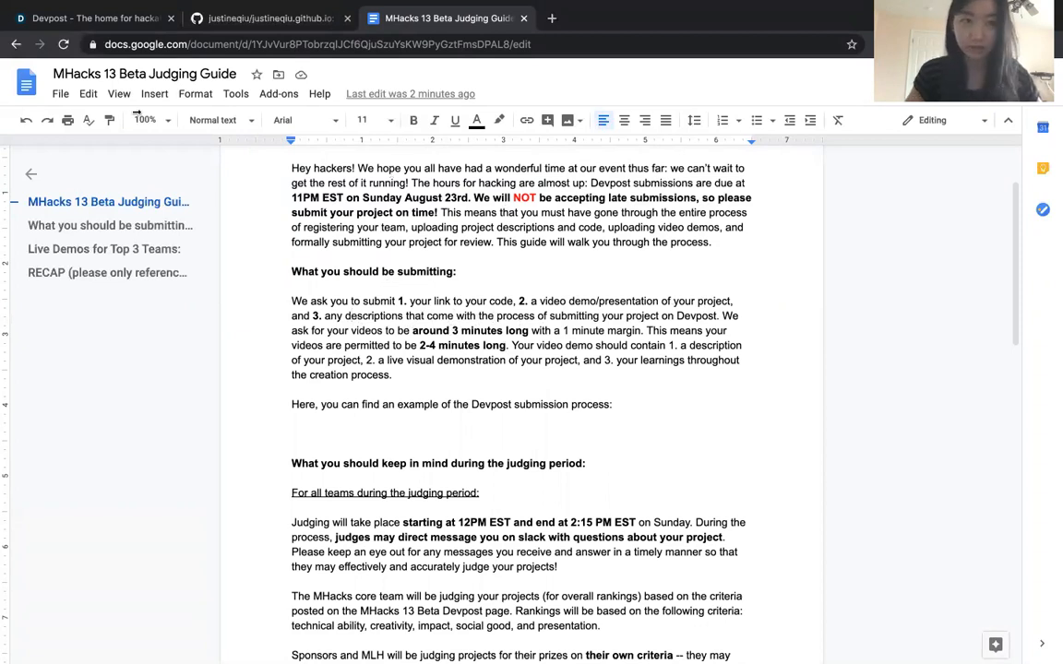
Return to Devpost, open the MHacks 13 Beta hackathon page and start a submission with a new project
click(62, 17)
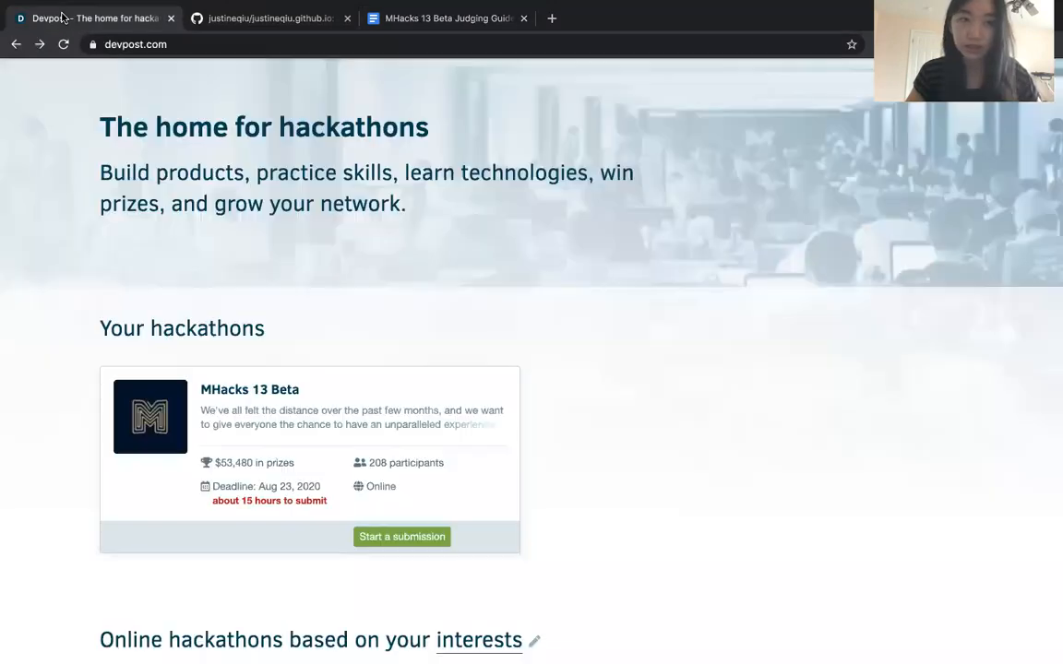
click(260, 391)
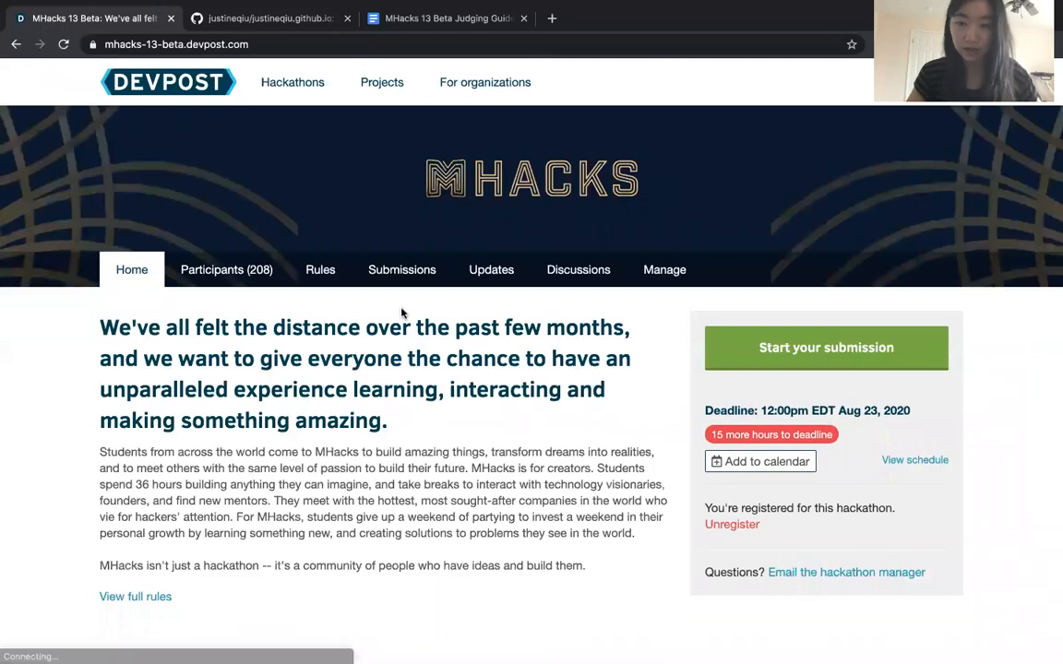
scroll(464, 520, down, 1)
scroll(462, 586, up, 1)
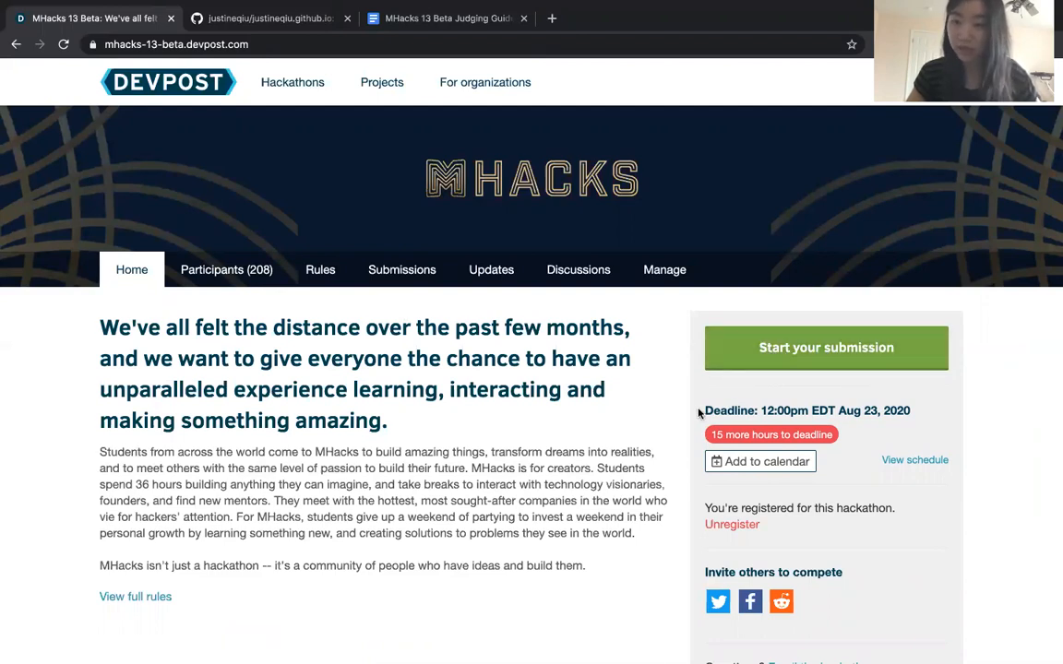
scroll(833, 386, down, 2)
scroll(830, 386, up, 2)
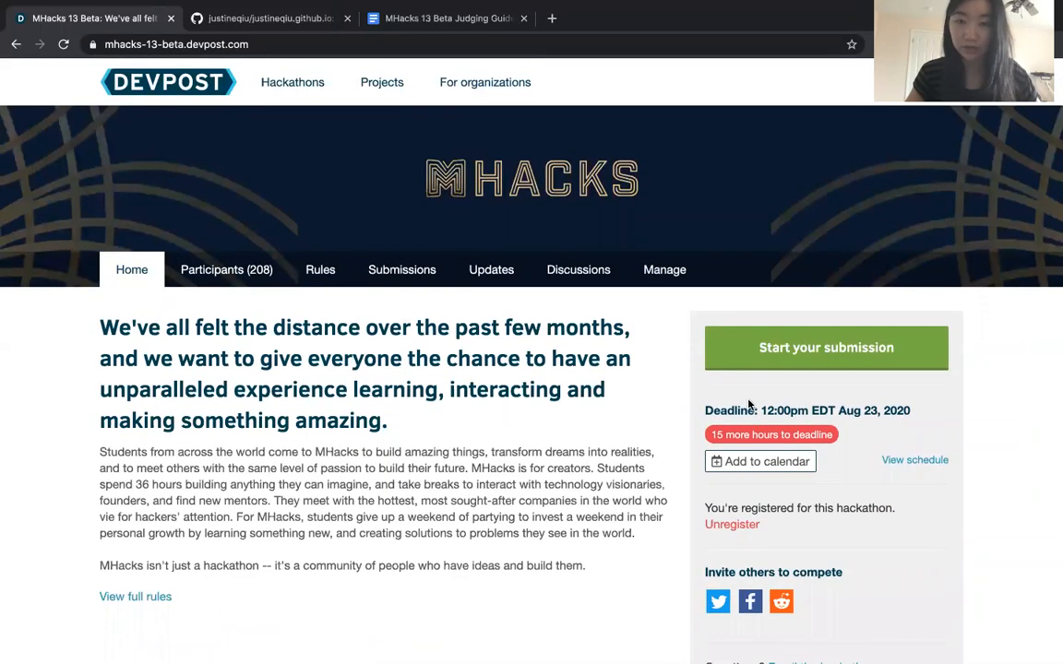
scroll(622, 455, down, 5)
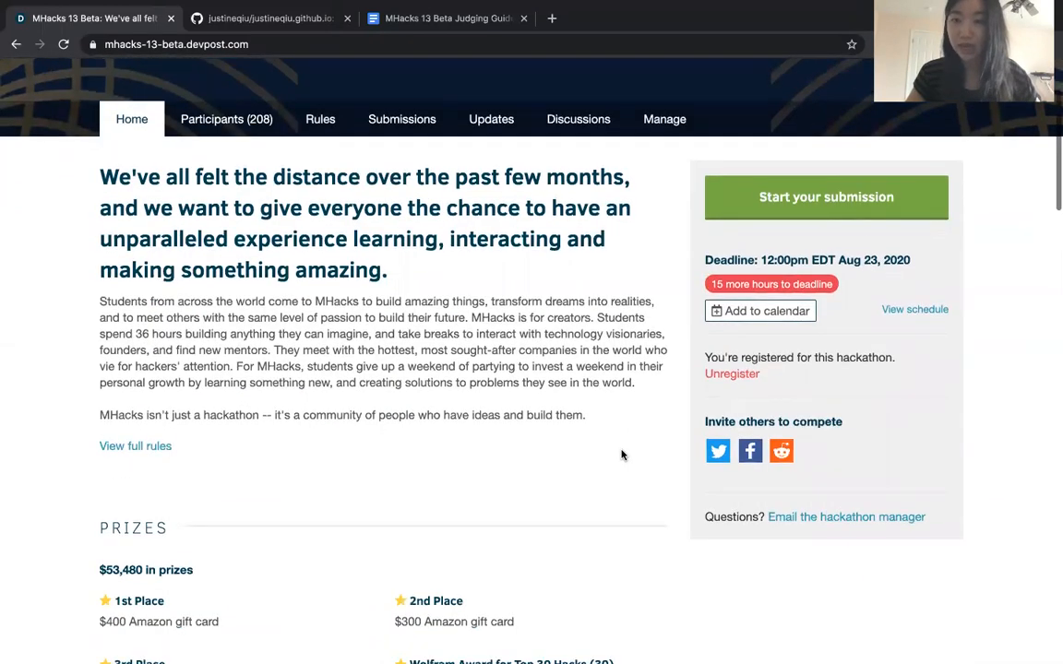
click(785, 149)
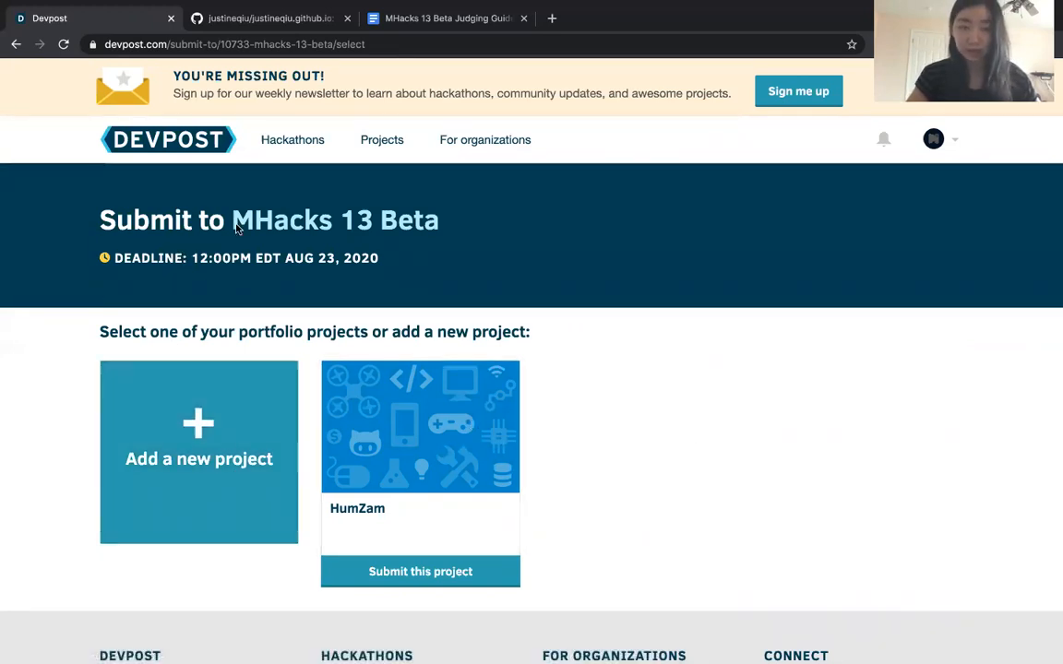
click(213, 446)
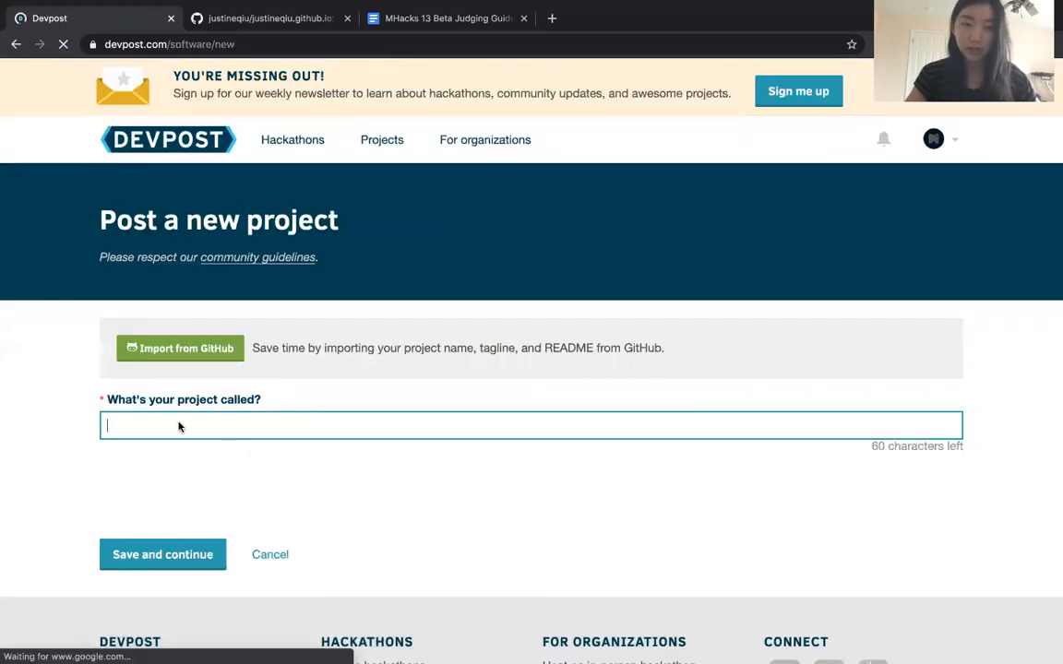
Enter MyProject as the name of the new project
click(223, 431)
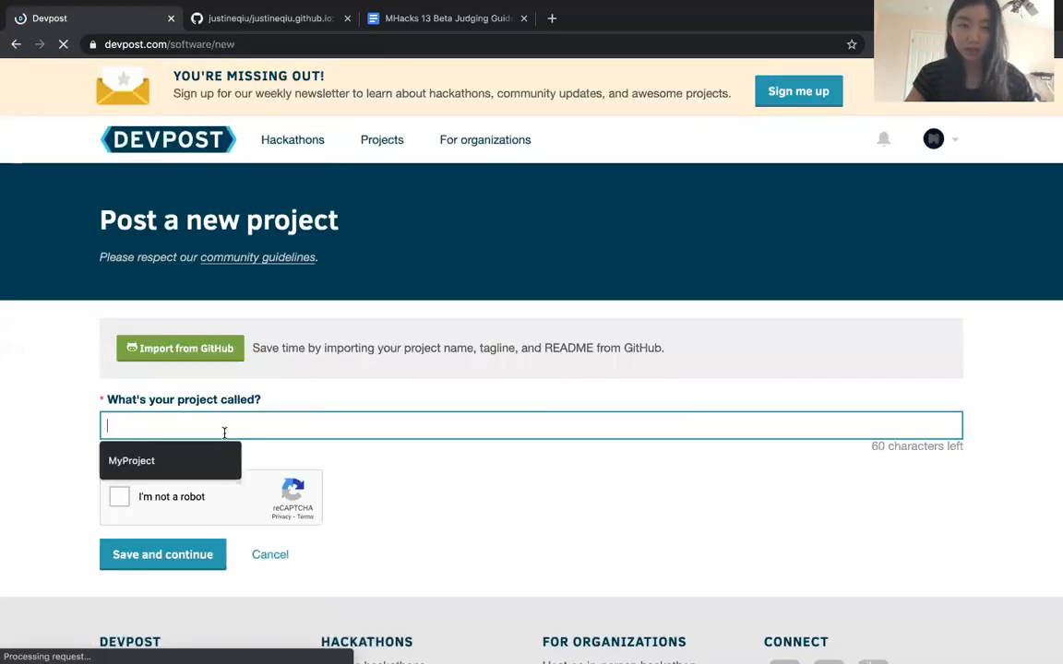
click(279, 417)
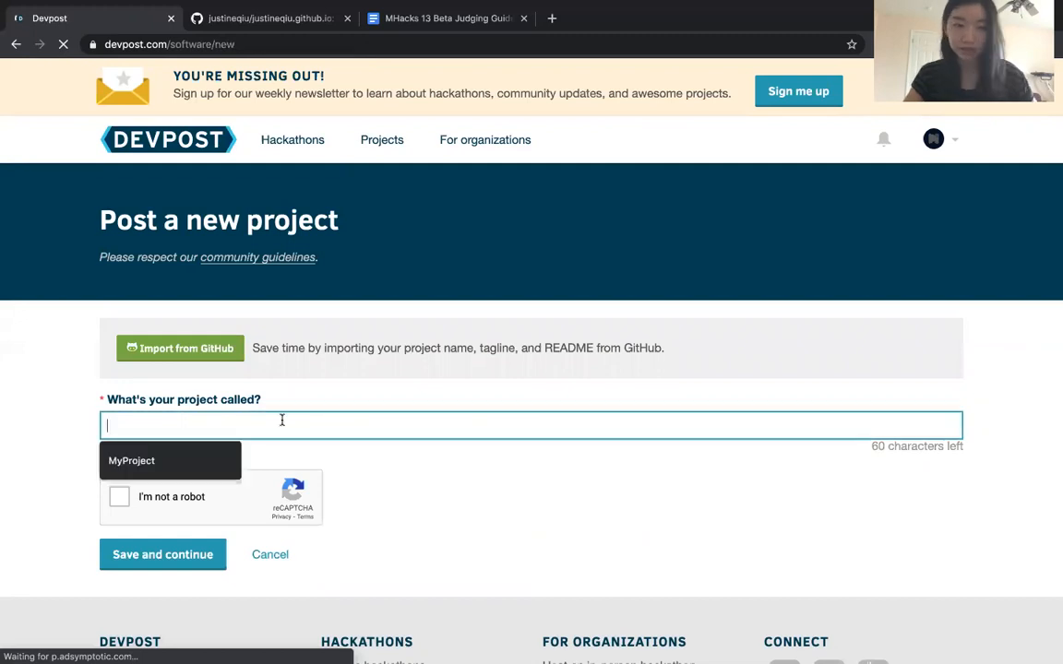
text(M)
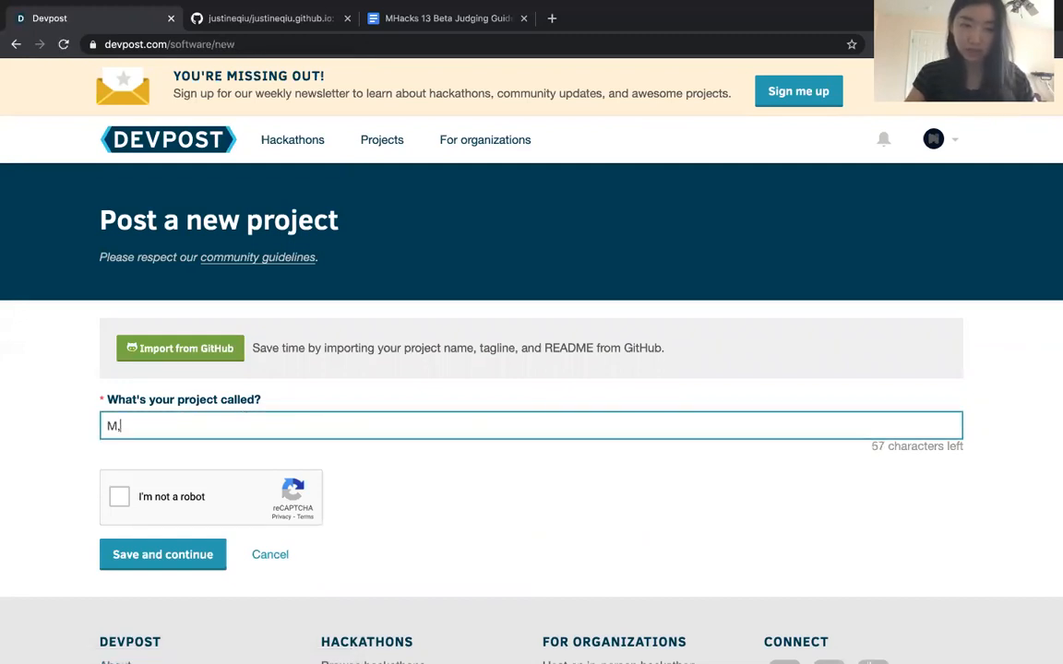
text(yProject)
Complete the "I'm not a robot" check and save the new project to continue to its details
click(418, 450)
click(119, 497)
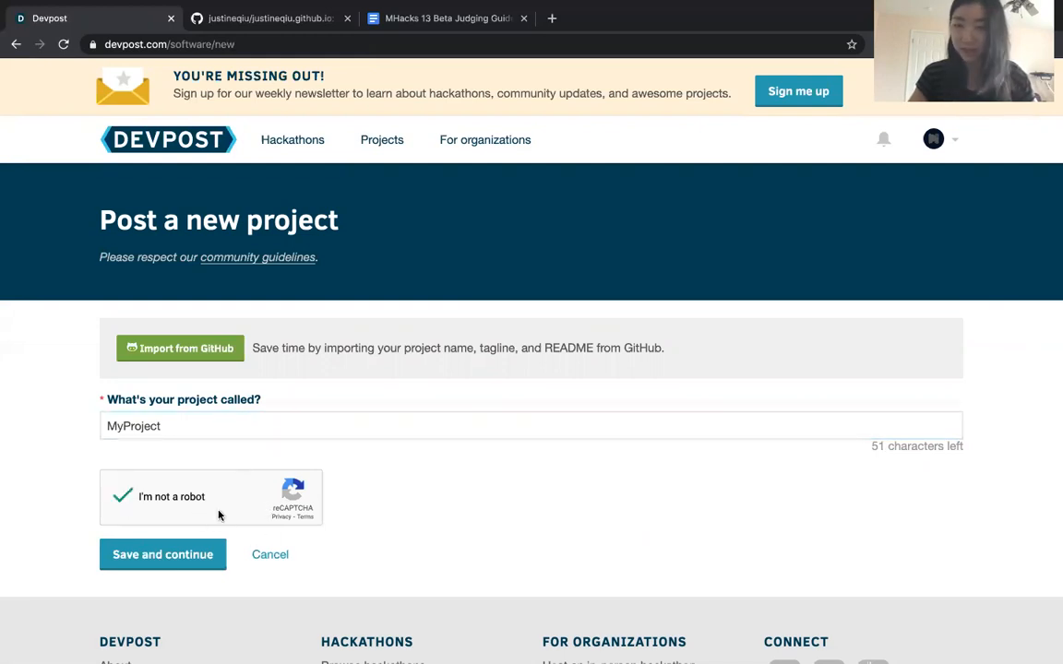
click(135, 561)
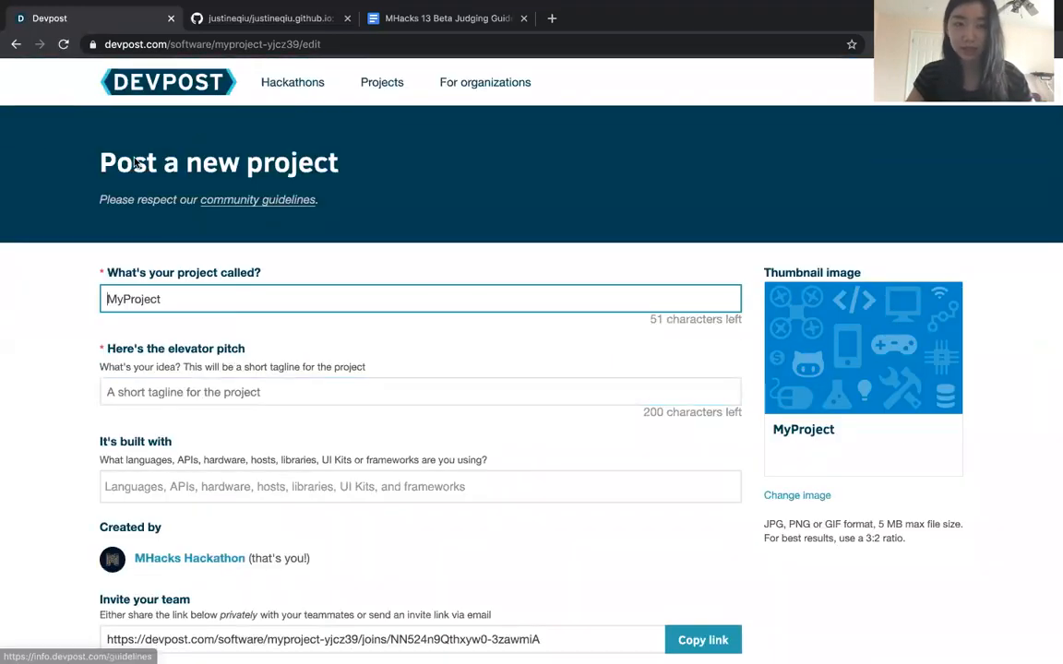
Look over the fields of the project details form, from the project name through the team invitation and story sections
key(Tab)
scroll(415, 351, down, 3)
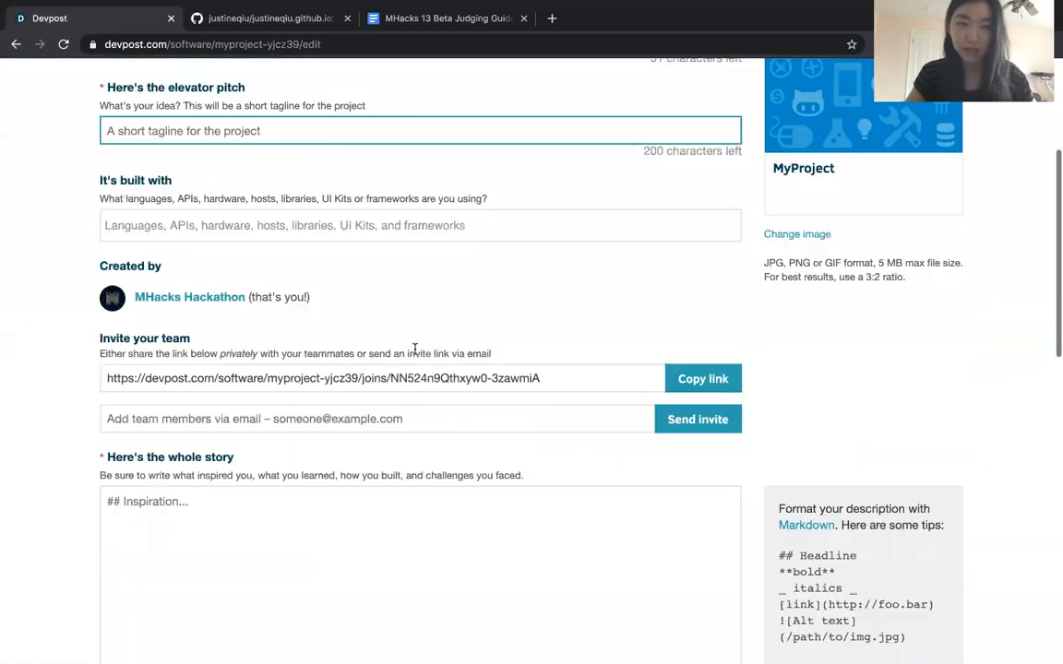
scroll(415, 349, down, 8)
scroll(462, 313, down, 2)
click(373, 260)
scroll(373, 261, up, 10)
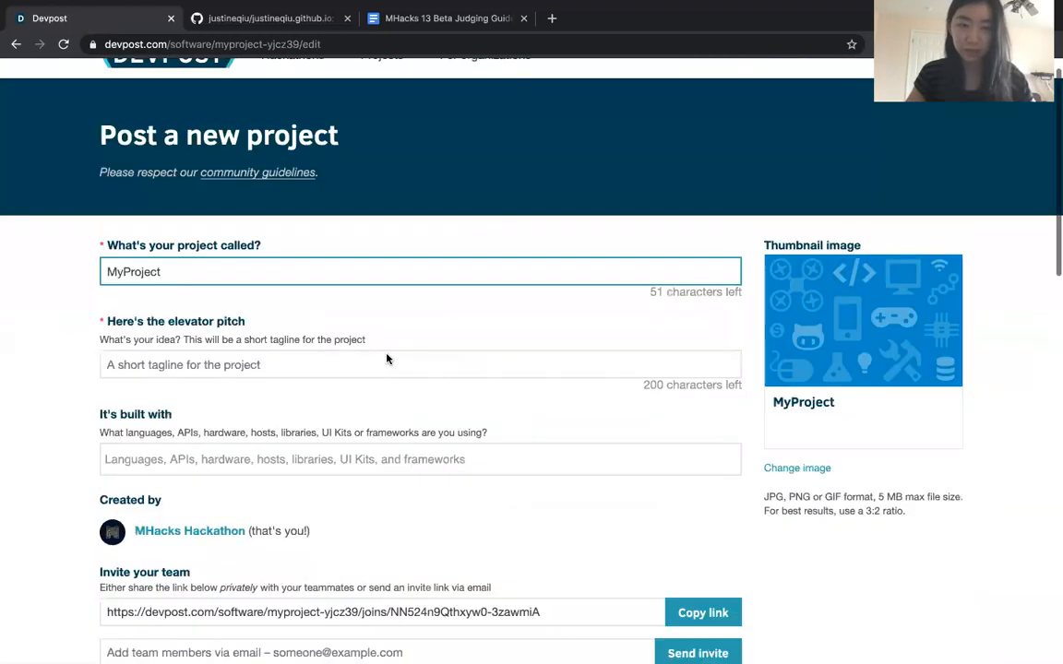
scroll(388, 359, up, 1)
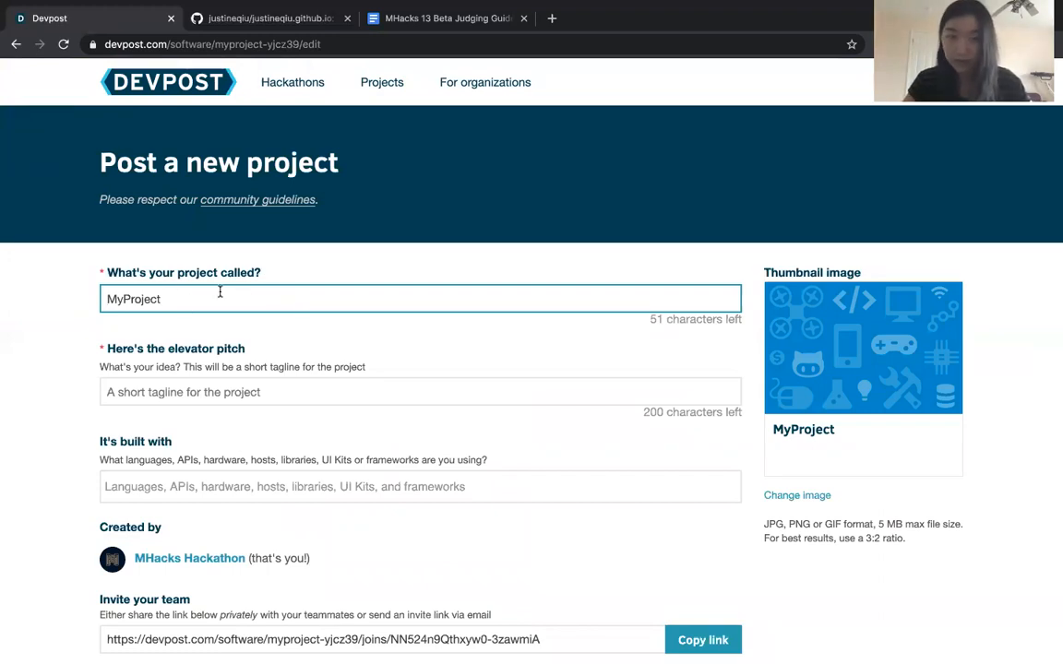
double_click(143, 299)
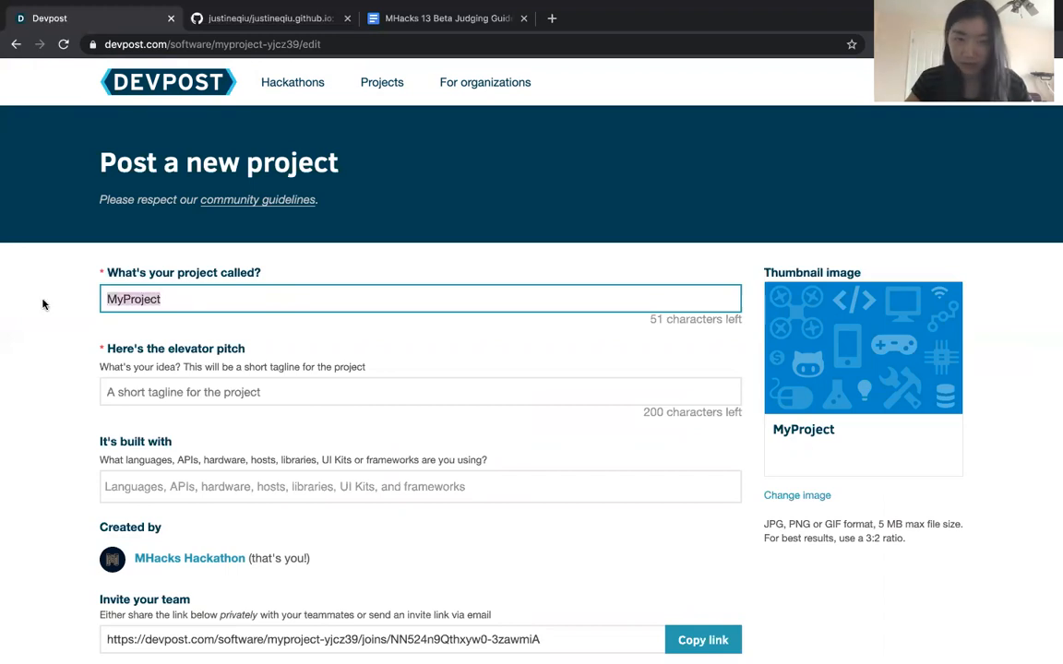
Write the elevator pitch "MyProject is about {THIS}." for the project
click(259, 392)
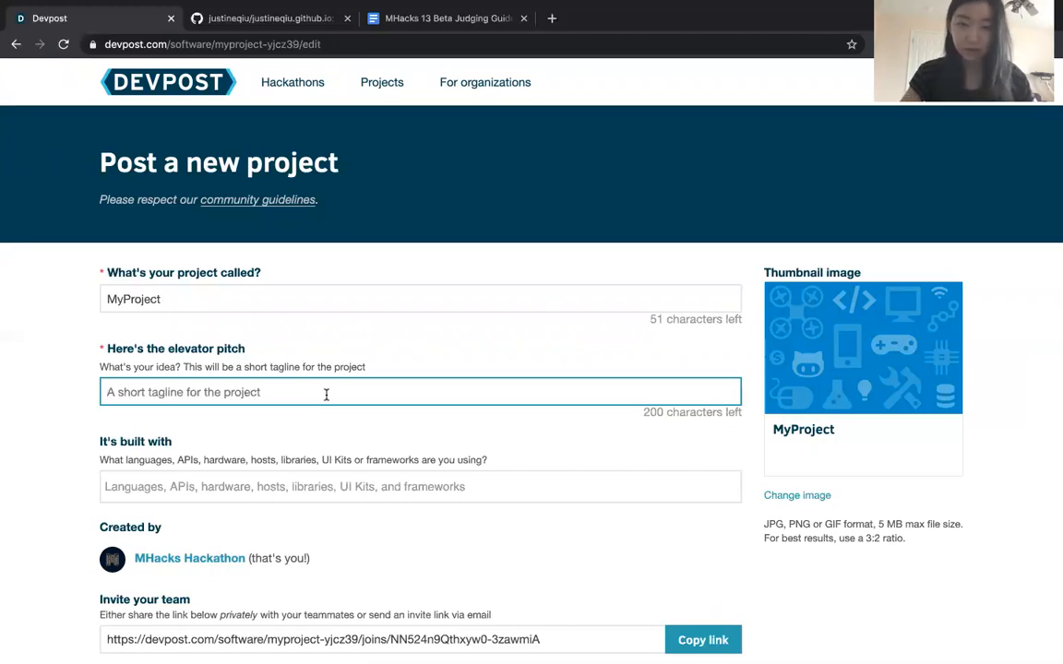
text(M)
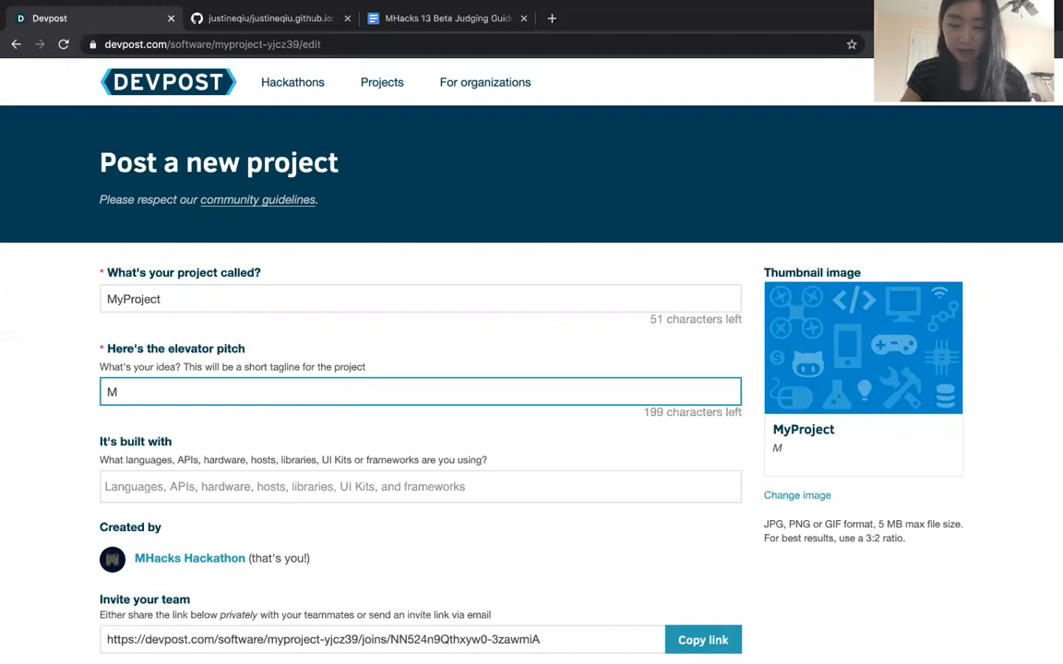
text(yProject is aboit)
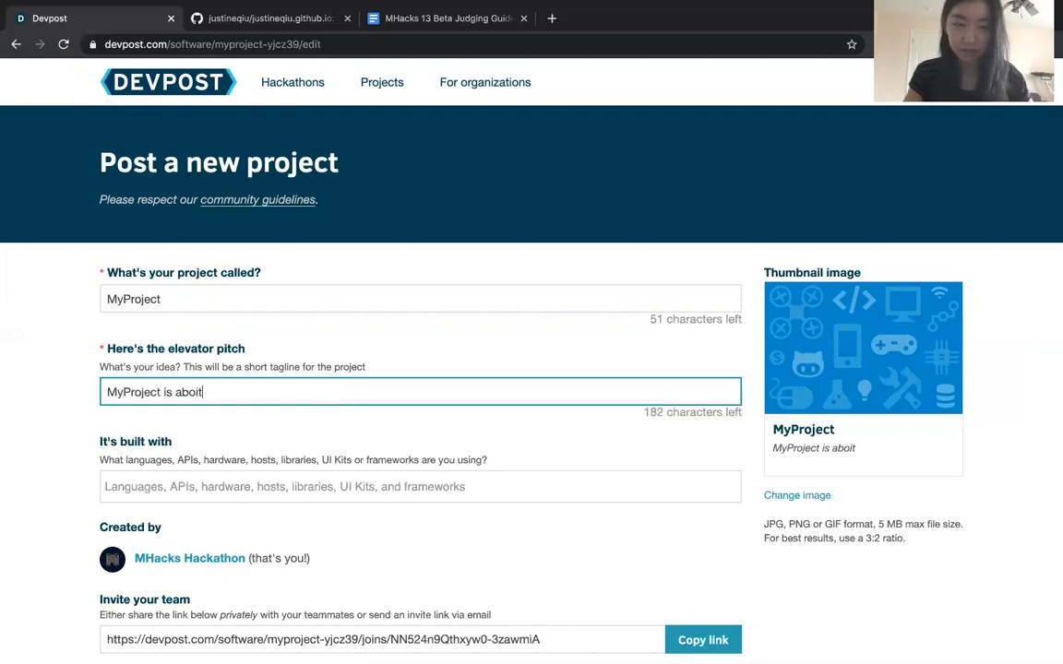
text(ut {THIS)
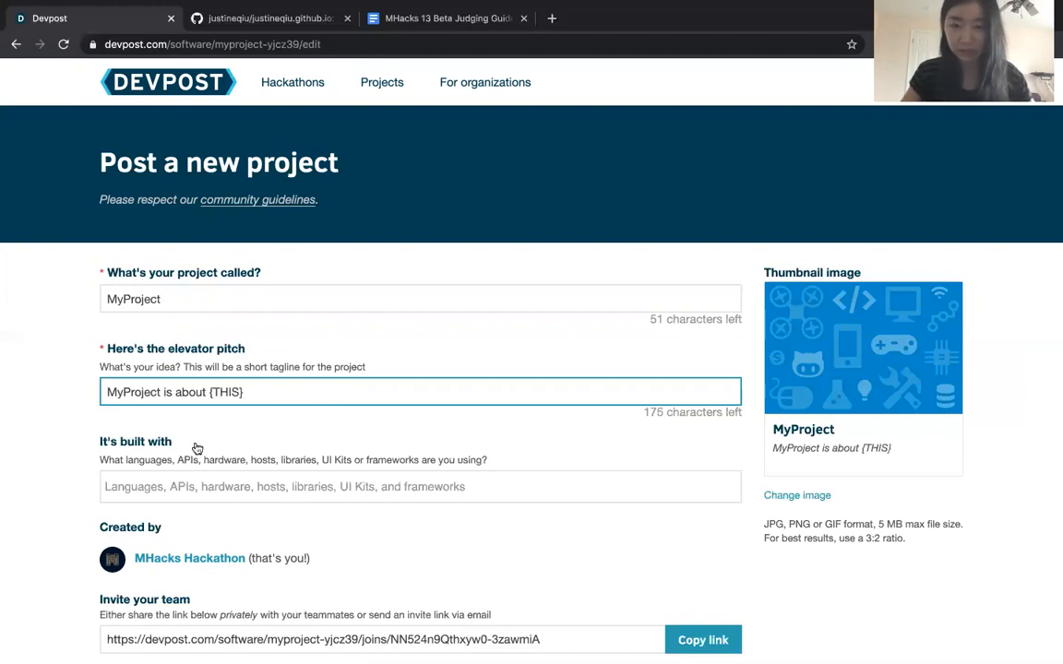
text(}.)
click(401, 446)
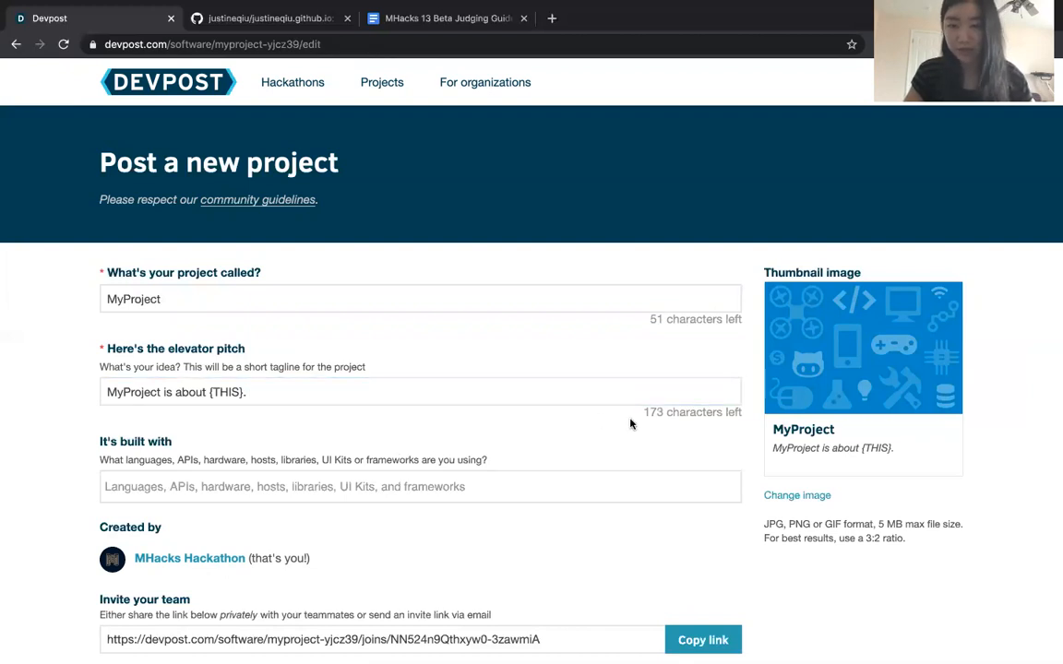
click(418, 392)
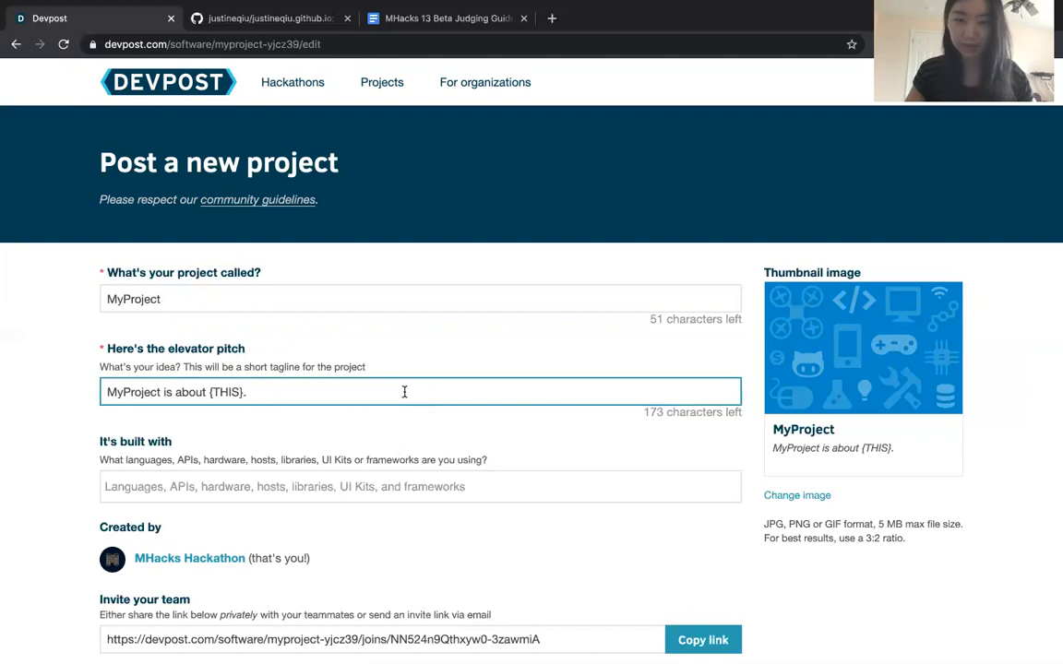
Add google-cloud to the technologies the project is built with
scroll(226, 423, down, 1)
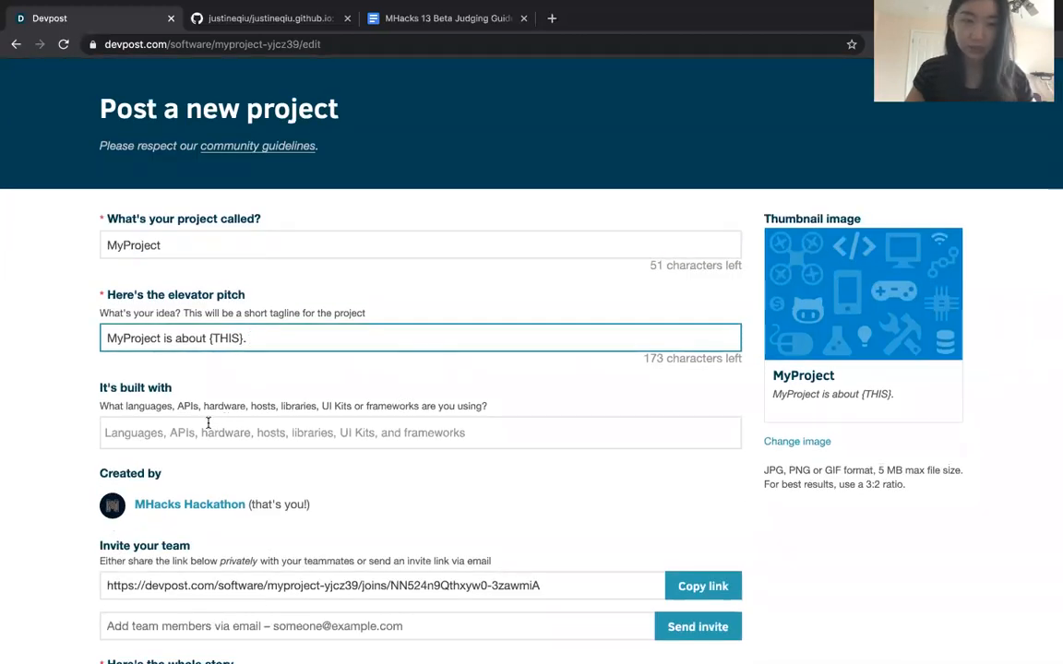
scroll(152, 409, down, 2)
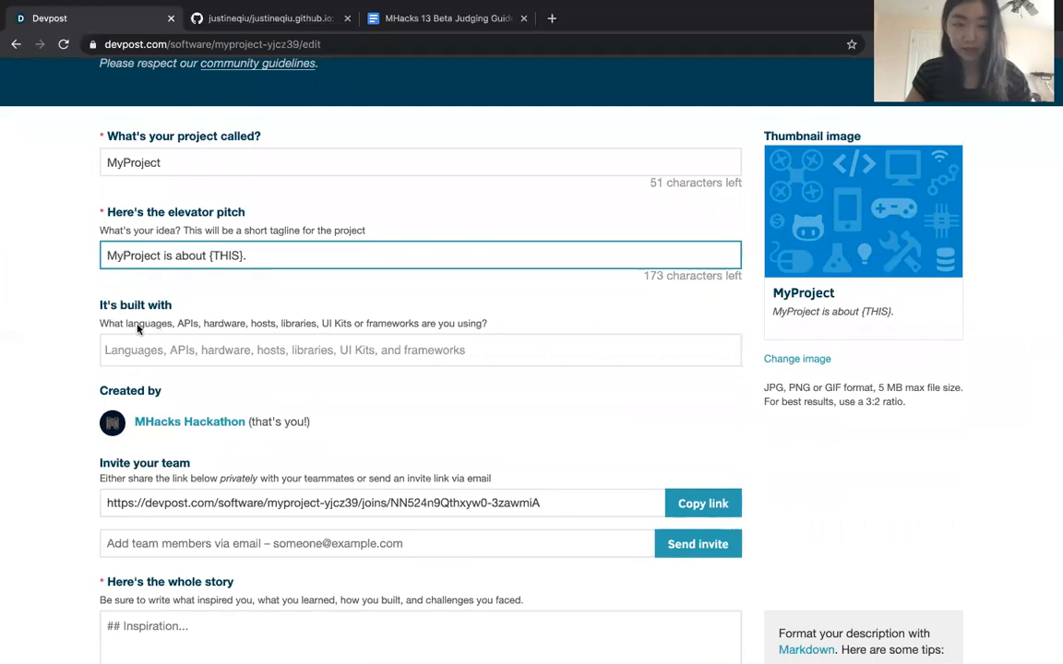
click(182, 350)
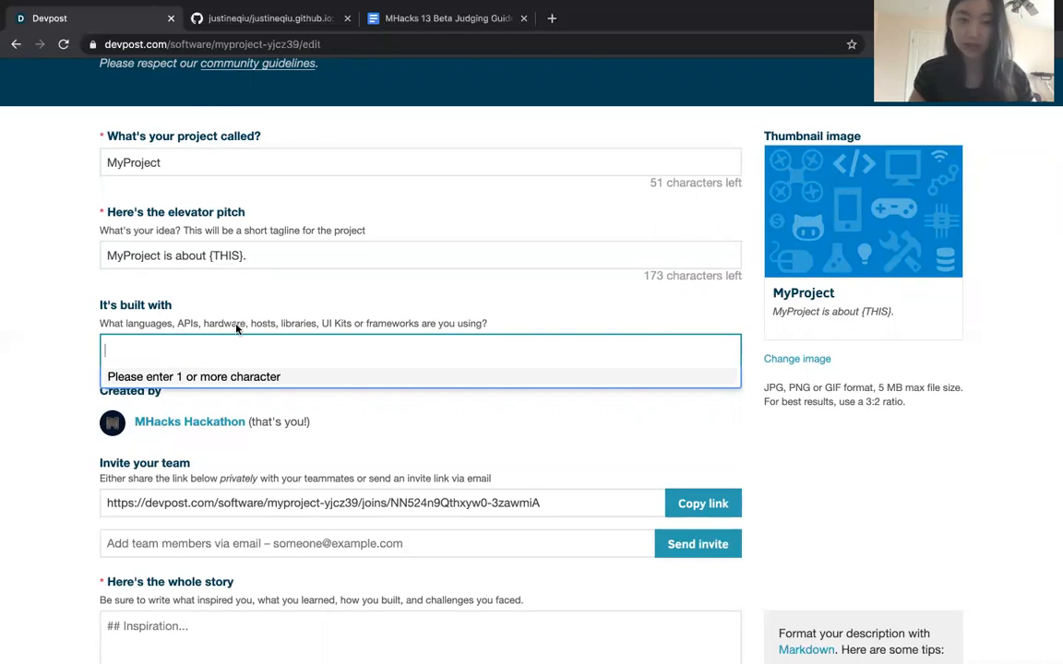
text(goo)
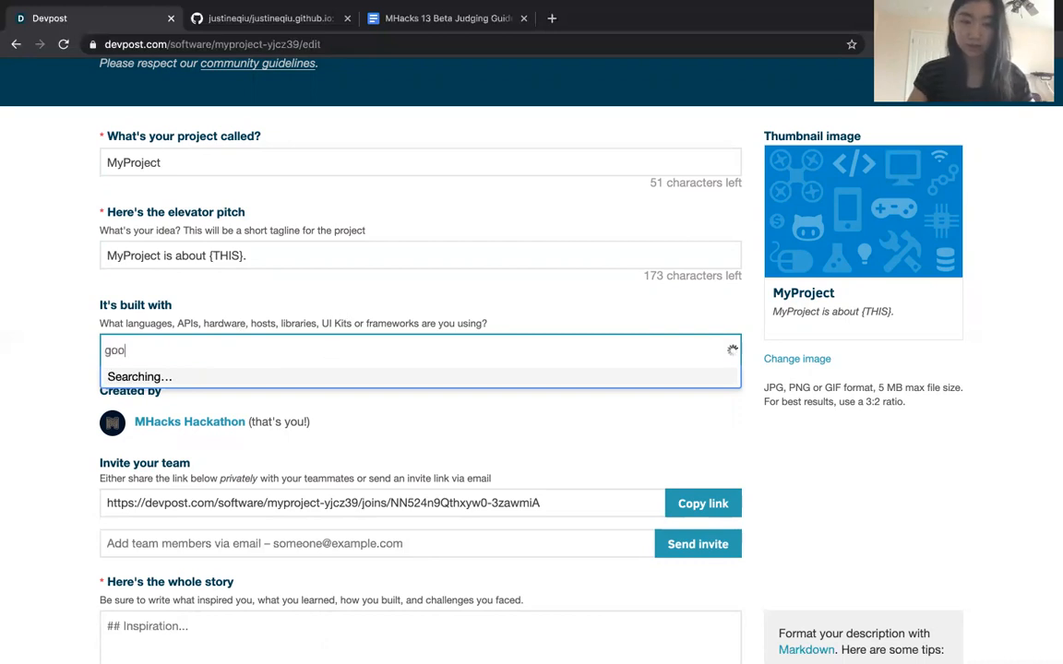
text(gle)
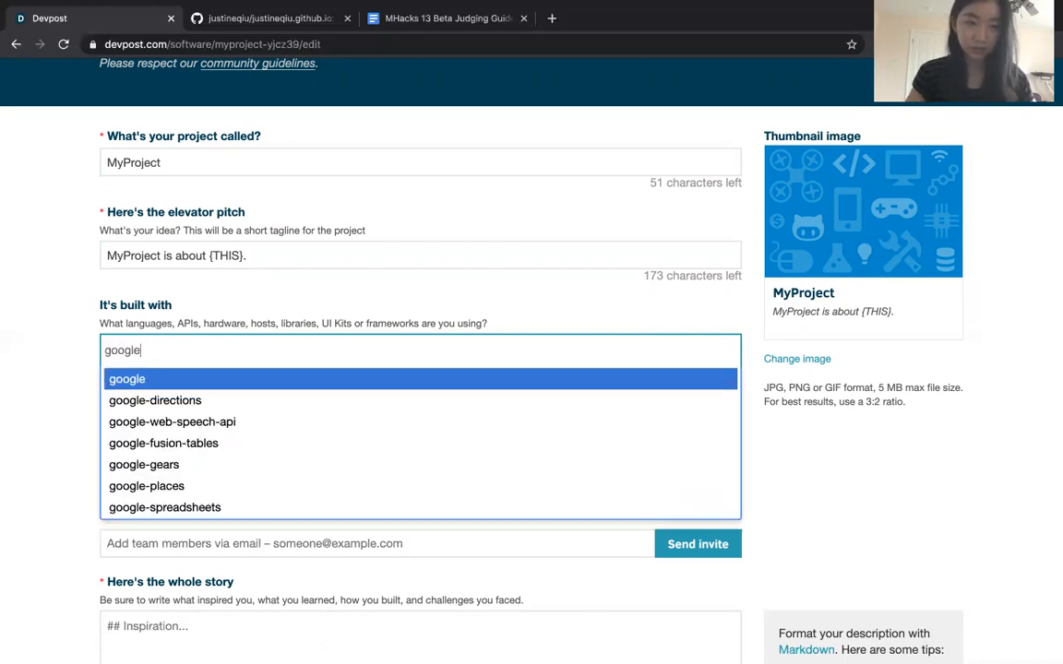
text(-cloud)
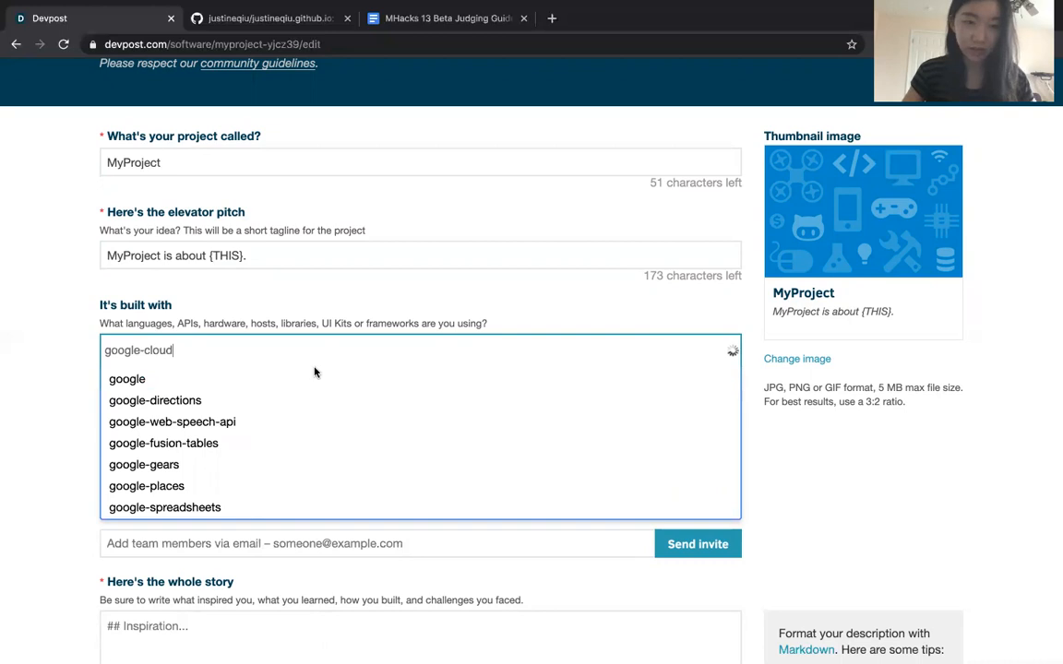
click(222, 378)
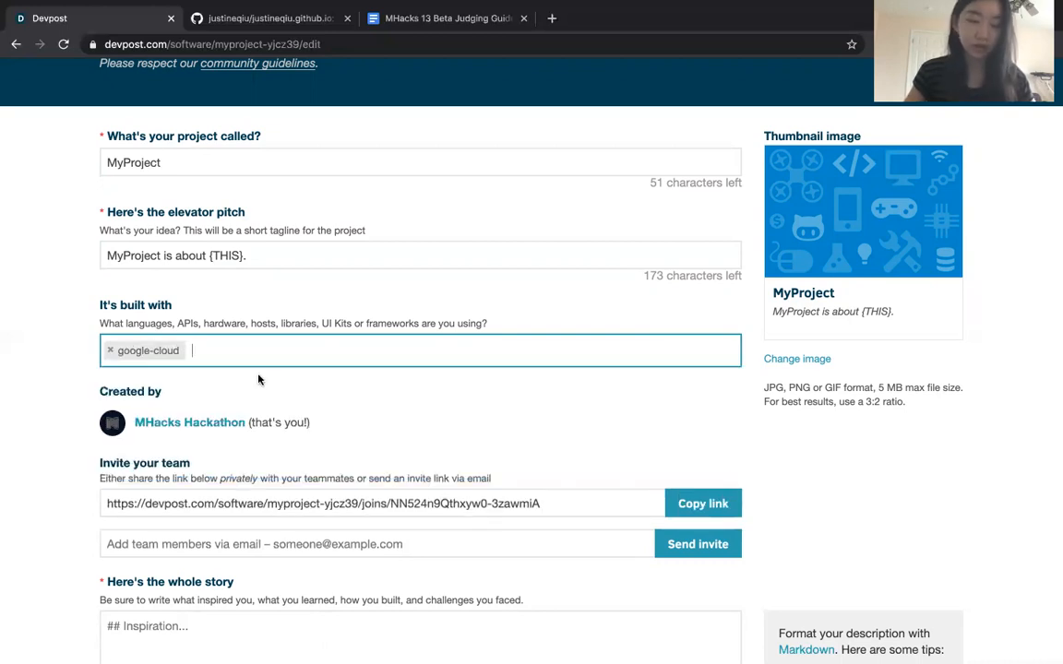
Add the wolfram-technologies tag to the project's built-with list
text(wolfra)
click(147, 399)
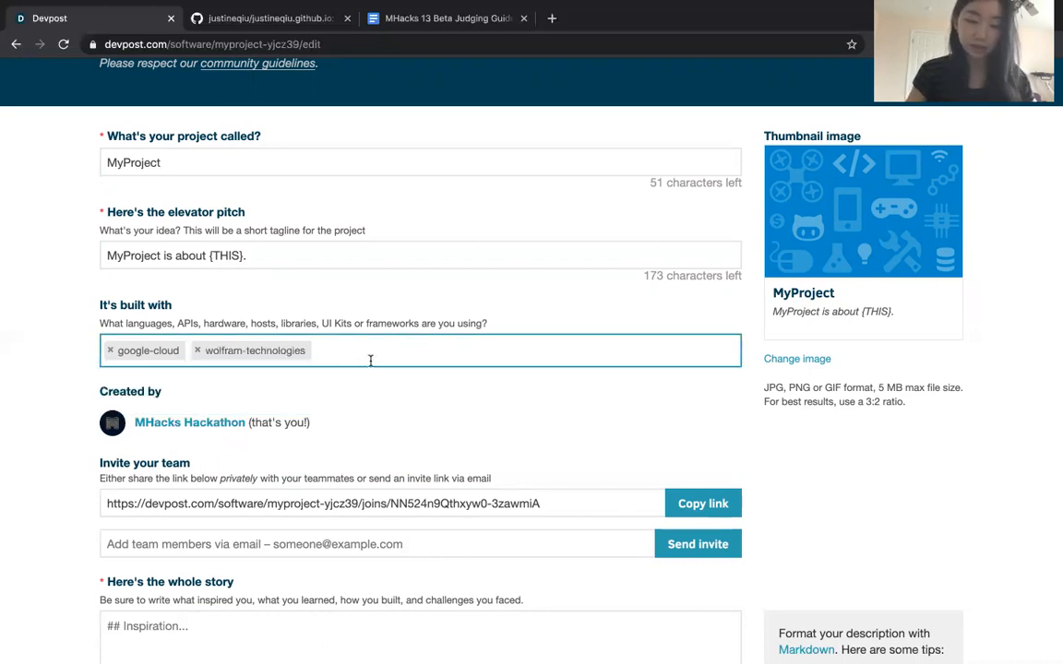
Add the amazon-alexa and python tags to the technologies the project is built with
text(ama)
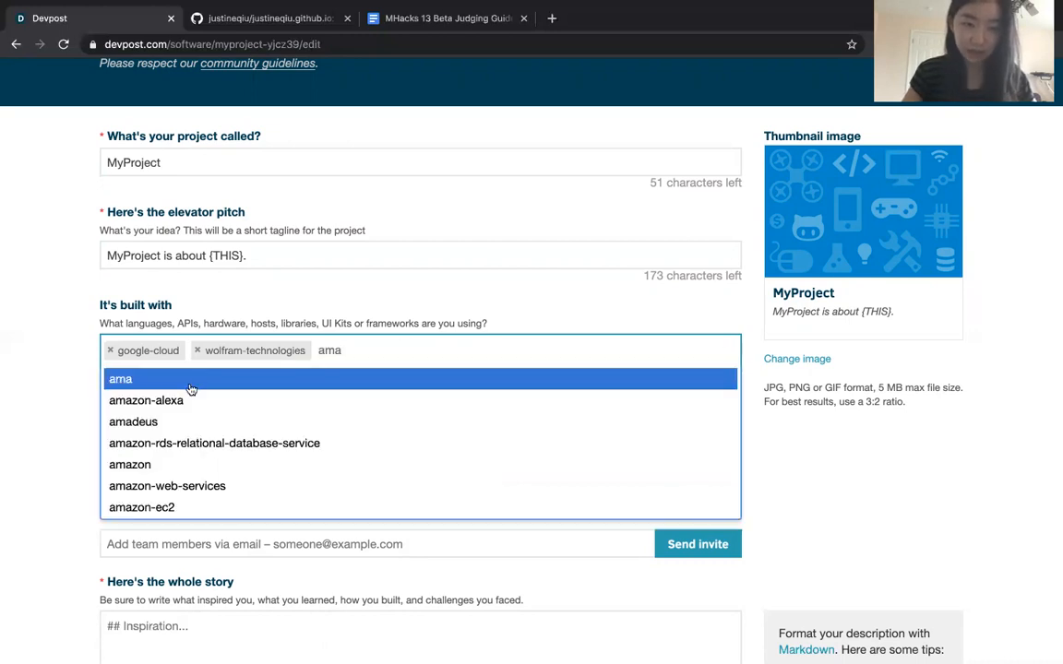
text(zon)
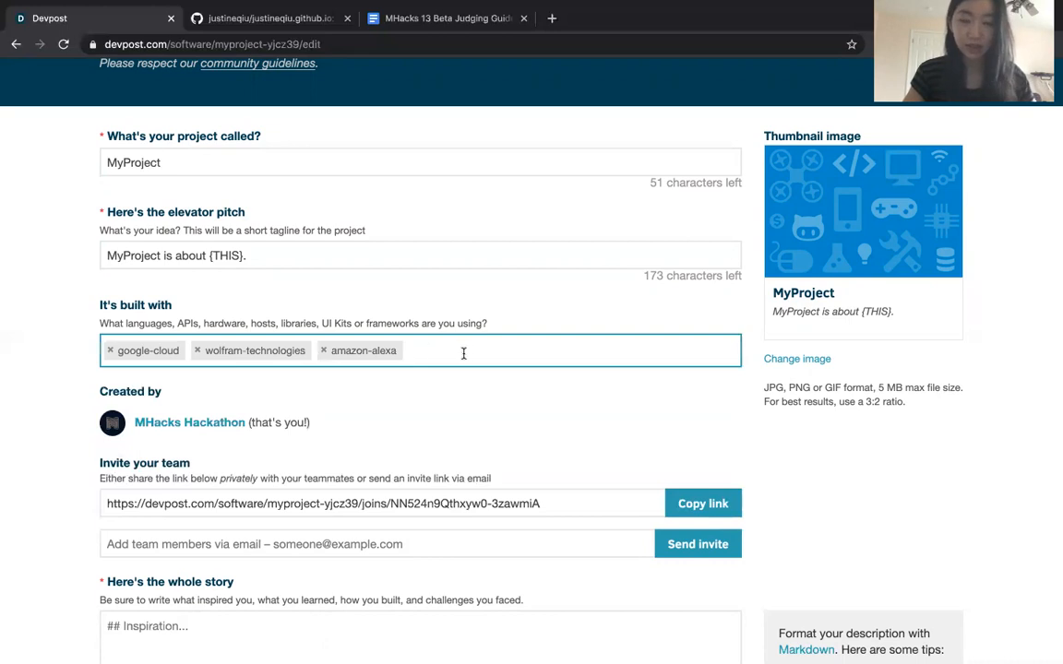
text(python)
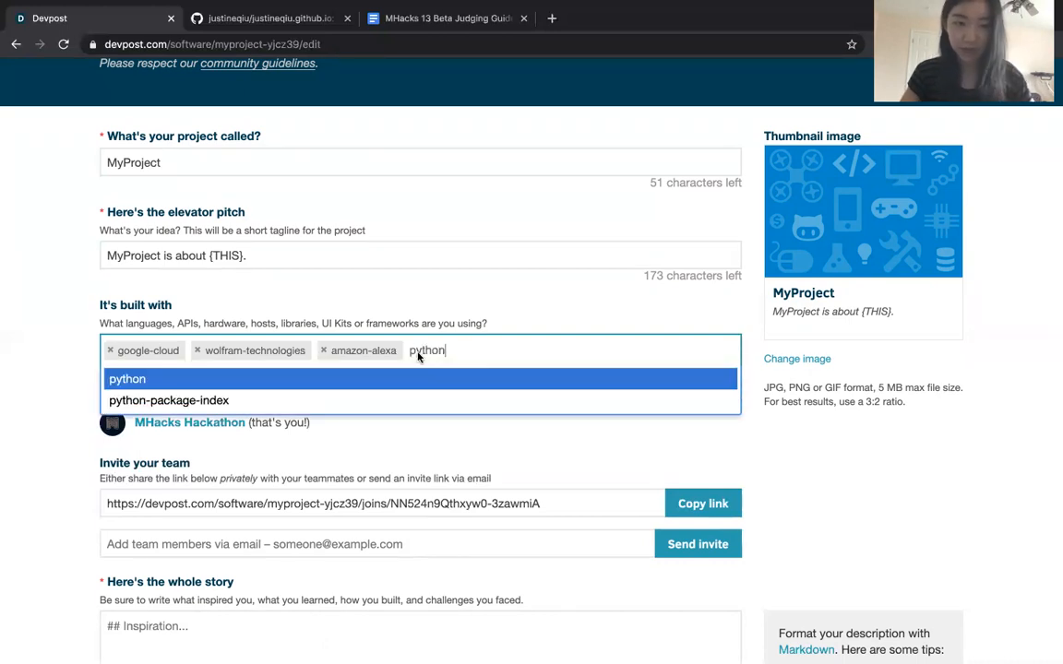
click(391, 376)
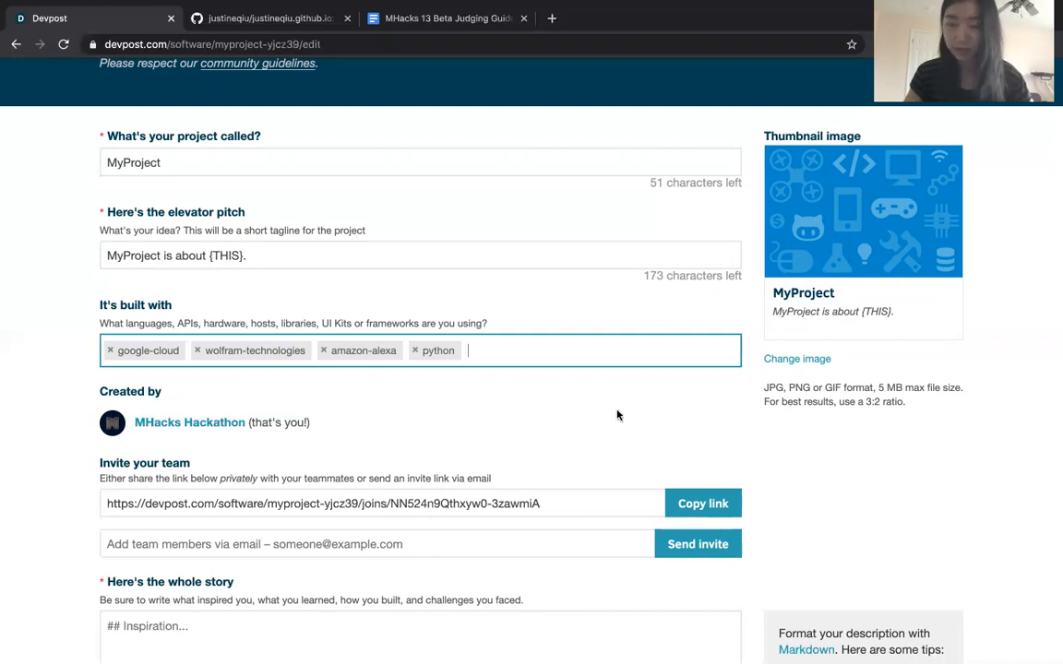
Highlight the private team invitation link that can be shared with teammates
scroll(553, 422, down, 3)
scroll(305, 332, down, 1)
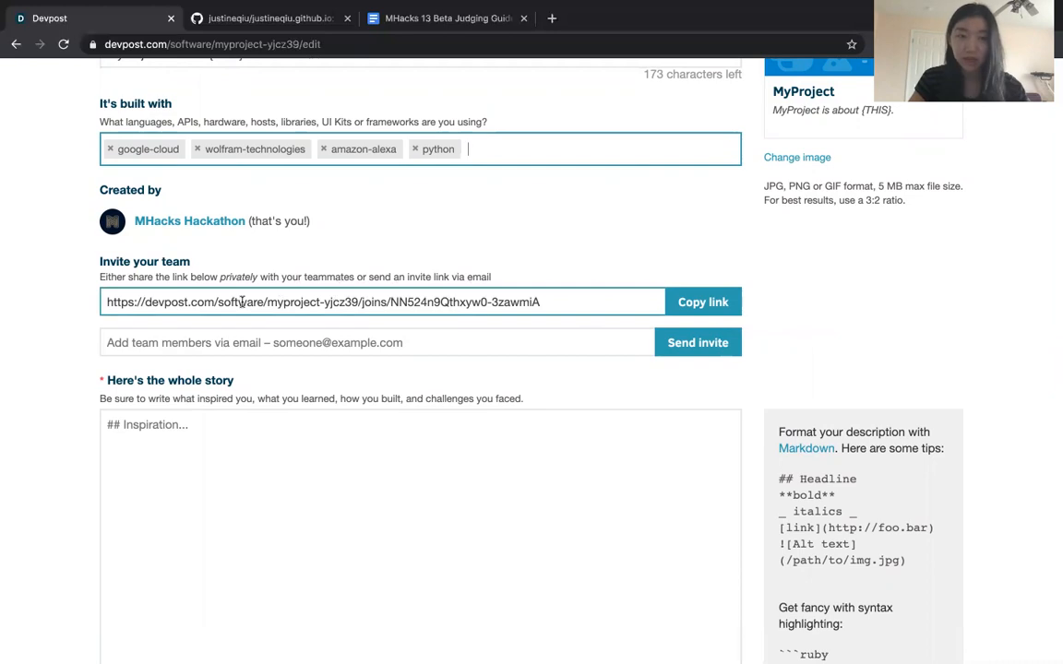
drag(551, 301, 66, 302)
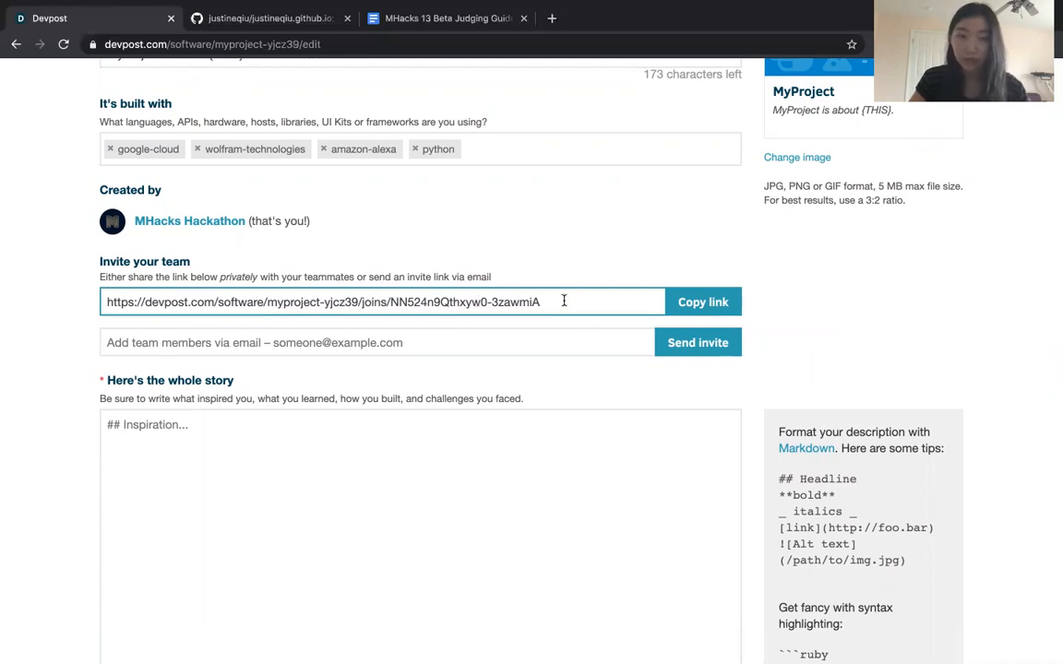
click(349, 292)
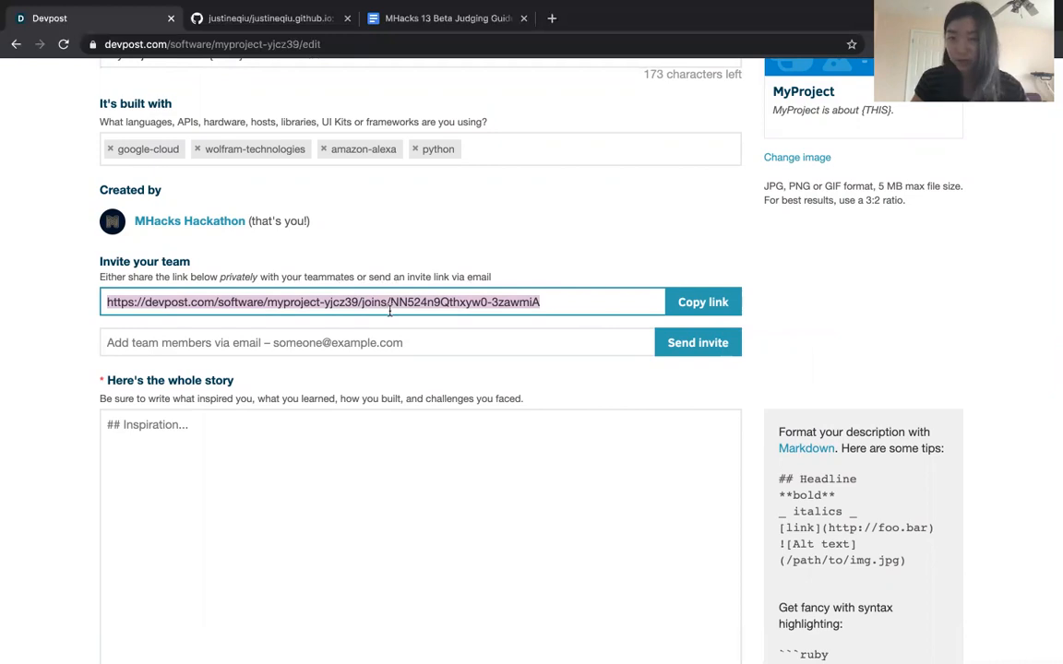
click(467, 274)
click(465, 293)
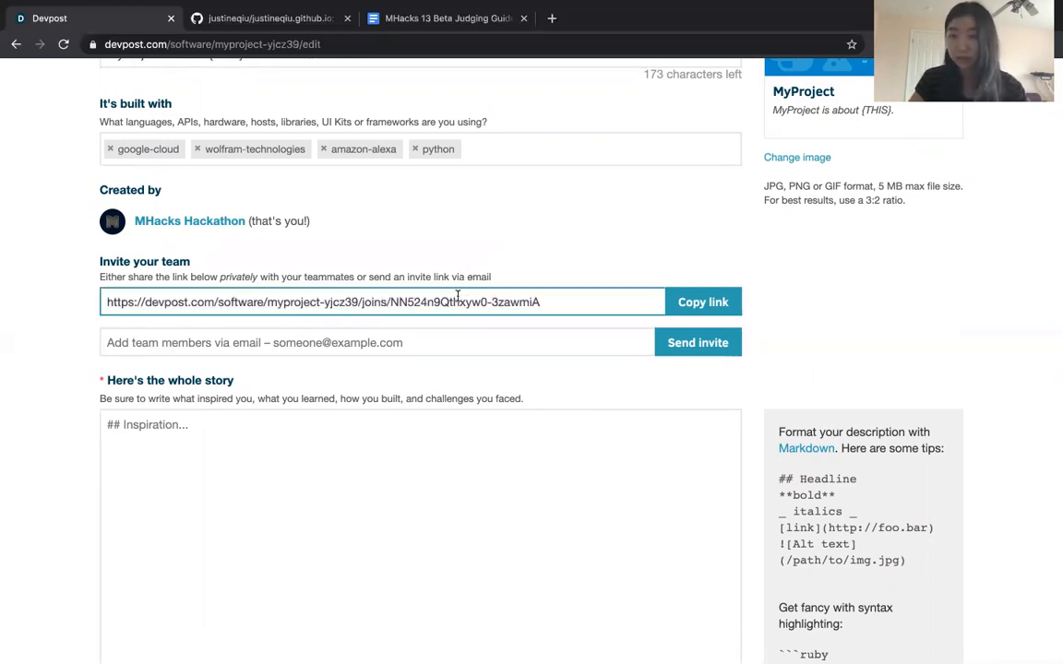
Fill in a team member's e-mail for an invitation and clear it without sending
click(305, 342)
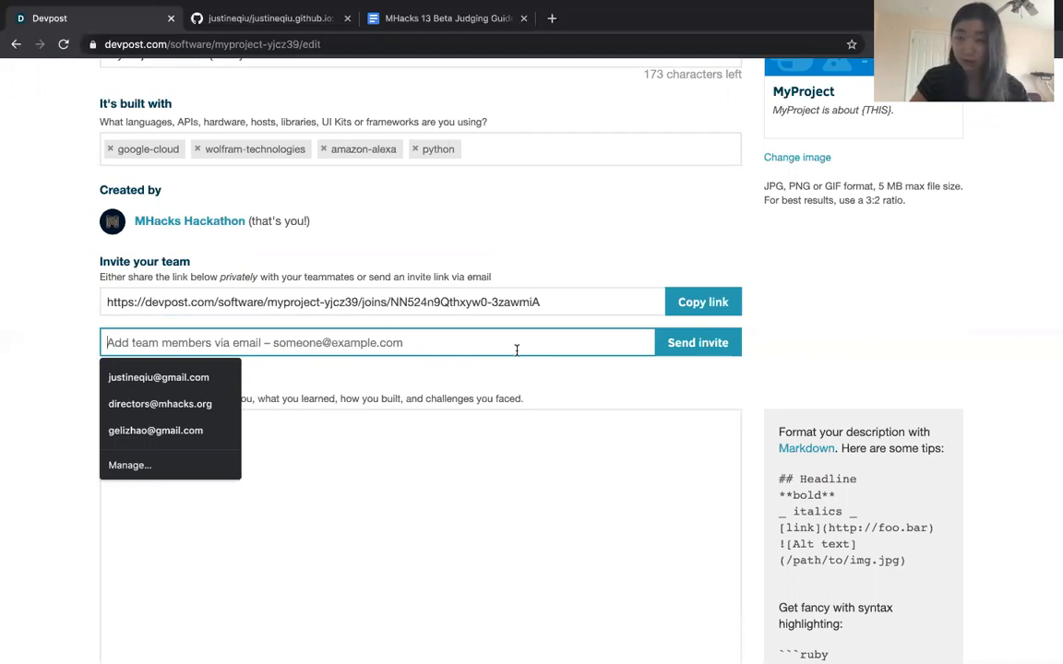
click(593, 377)
click(487, 343)
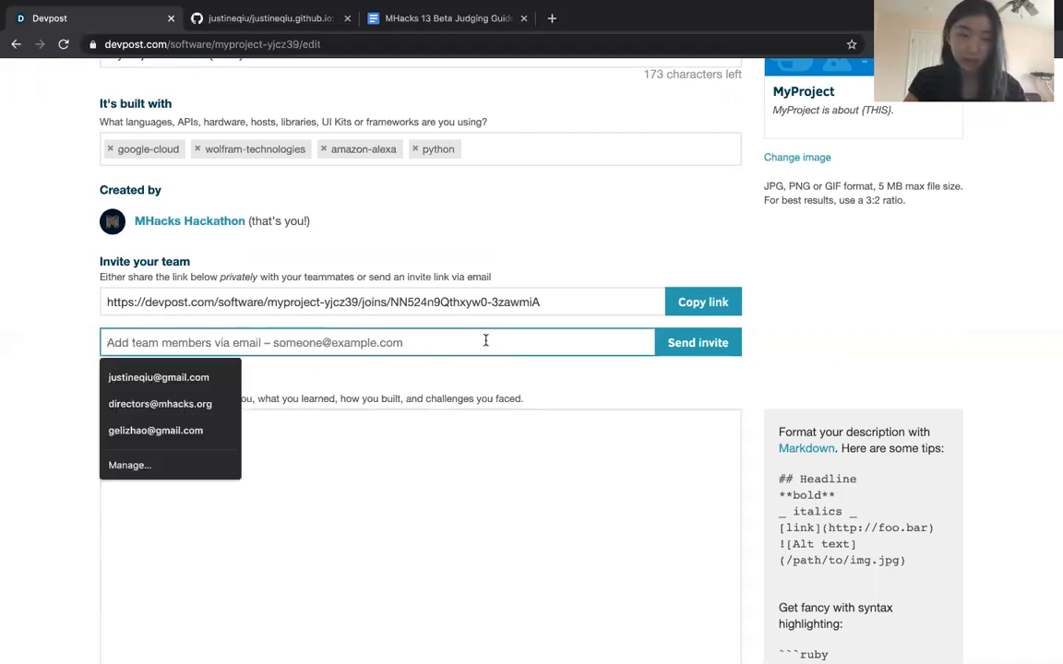
text(just)
key(BackSpace)
key(BackSpace)
key(BackSpace)
key(BackSpace)
text(dire)
click(198, 377)
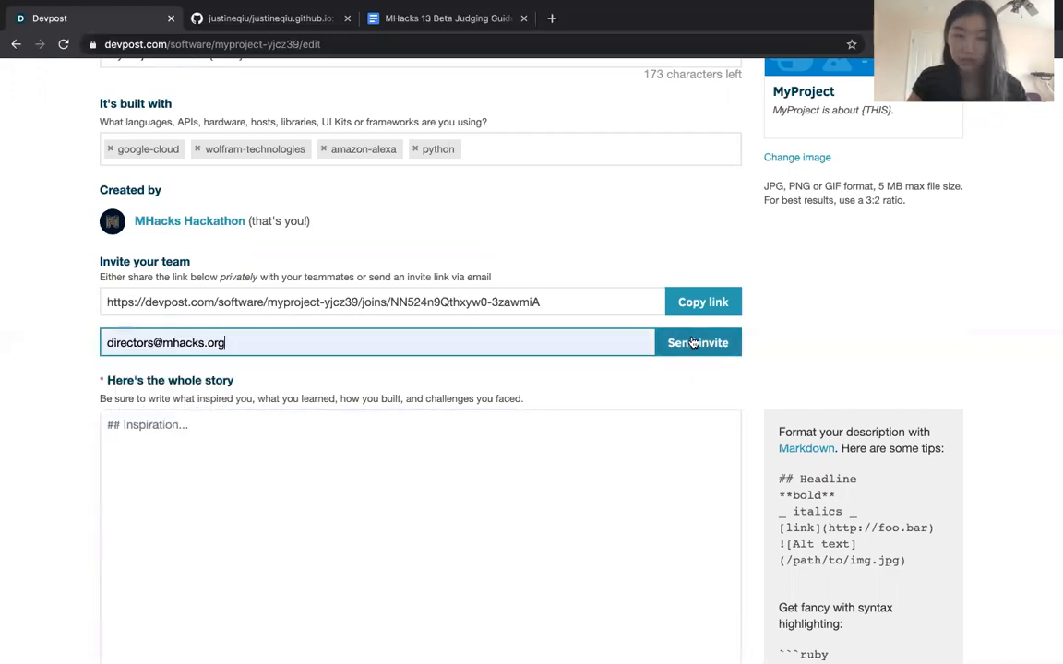
drag(245, 343, 13, 330)
key(BackSpace)
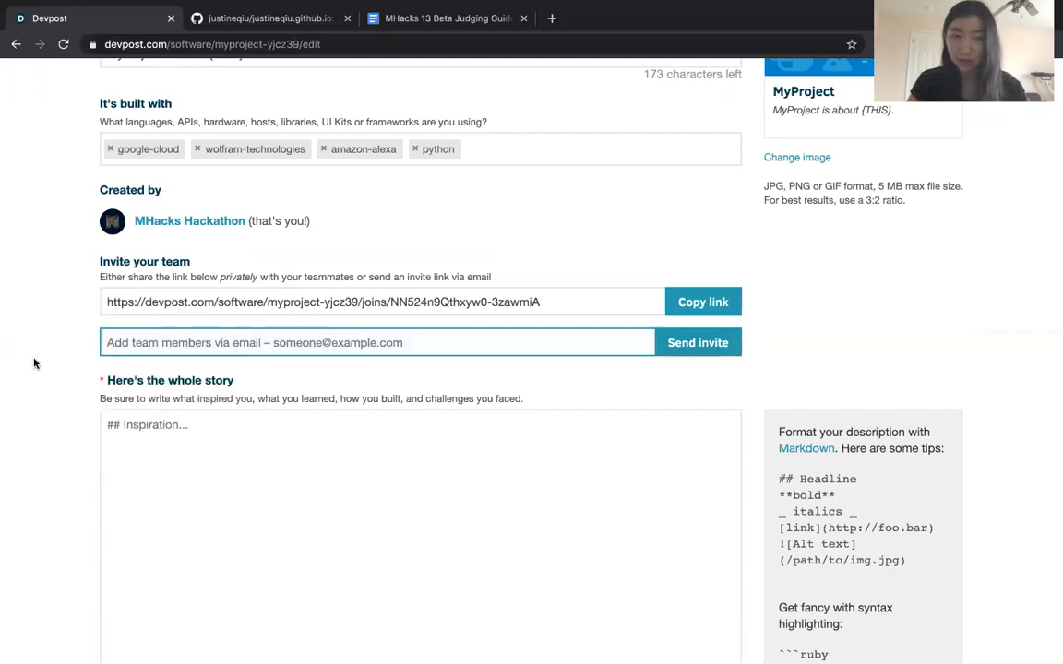
Start editing the project story and go over its template headings, from Inspiration to What's next for MyProject
click(137, 458)
scroll(137, 459, down, 2)
click(177, 368)
click(236, 254)
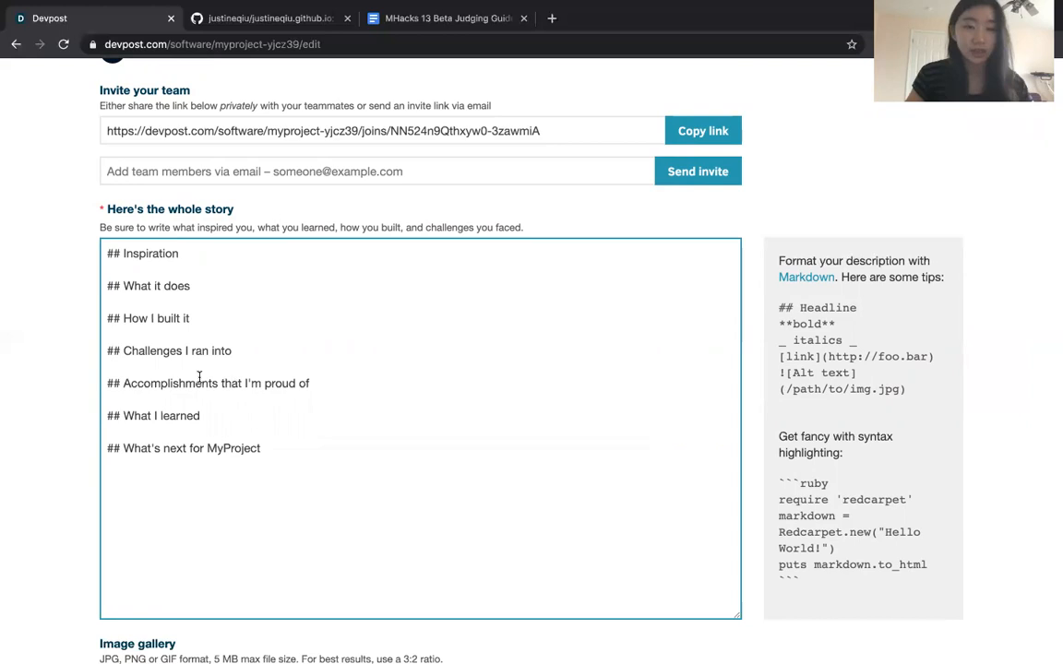
click(239, 415)
click(273, 452)
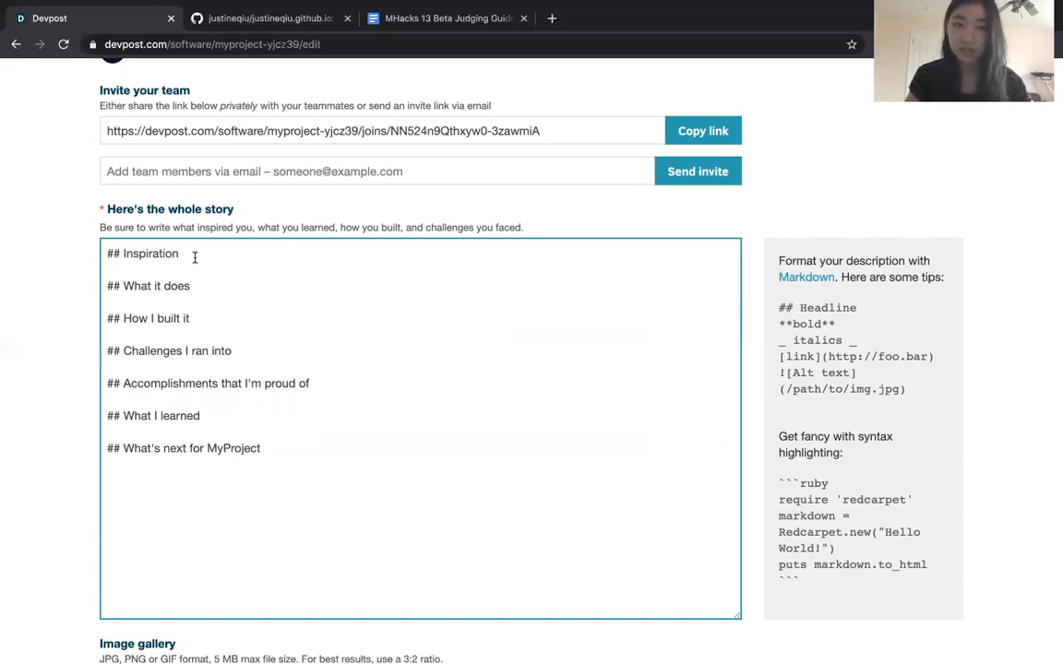
click(195, 257)
Review the story headings and compare them with the elevator pitch text
scroll(311, 282, up, 5)
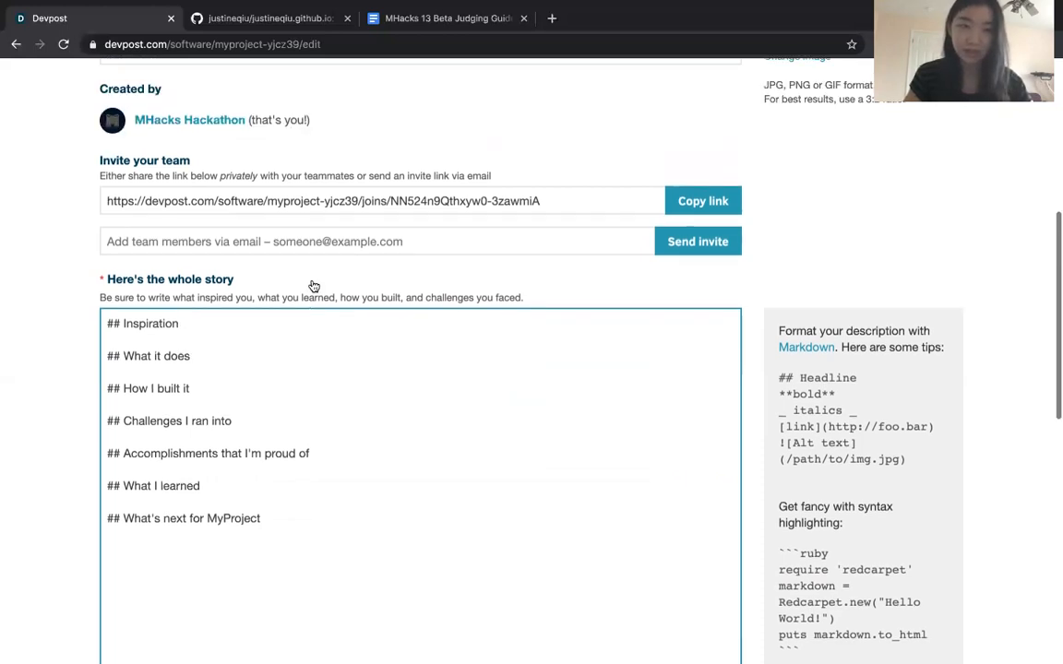
scroll(266, 495, down, 3)
scroll(265, 537, down, 2)
drag(264, 527, 156, 321)
scroll(157, 332, up, 3)
scroll(157, 334, up, 3)
click(247, 392)
drag(247, 392, 95, 385)
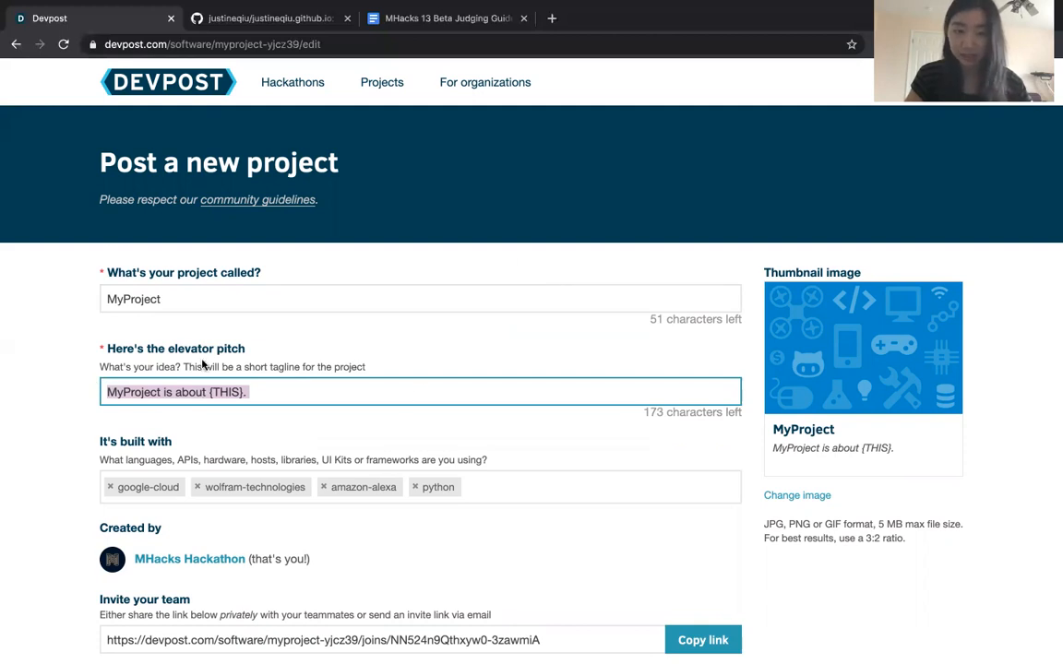
scroll(367, 394, down, 5)
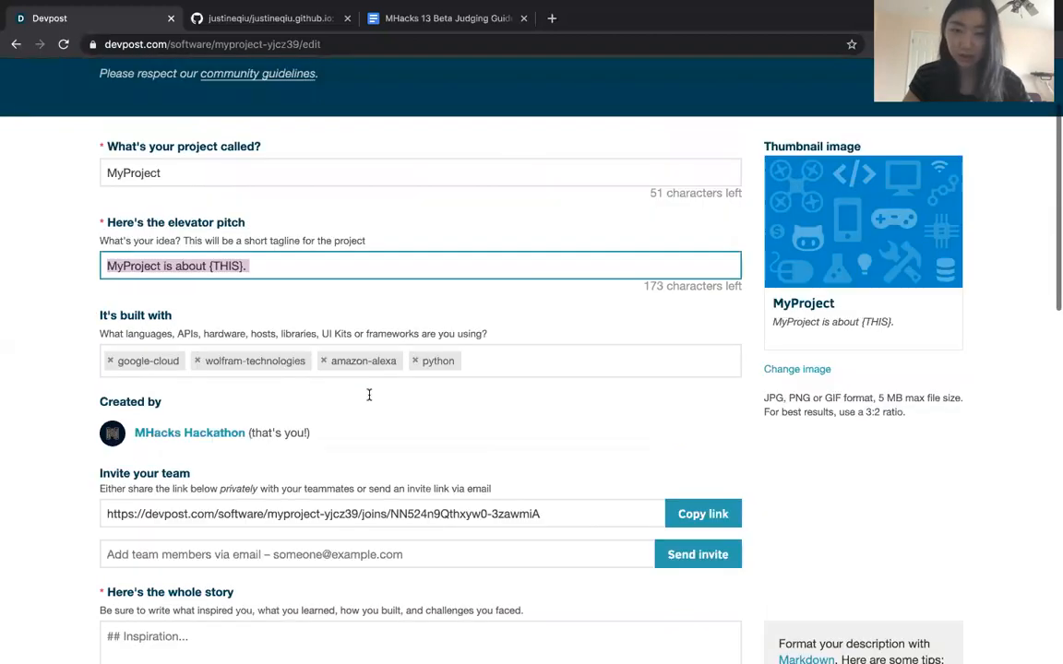
click(367, 394)
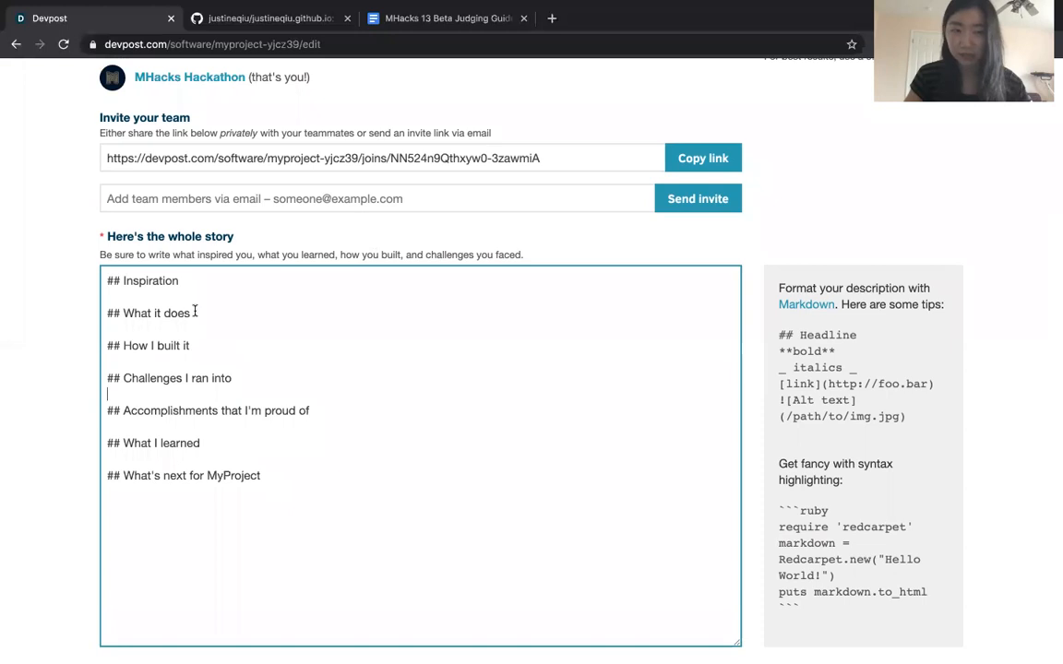
Write "I was inspired to create this project by blahblahblah." under the Inspiration heading of the story
scroll(295, 322, down, 3)
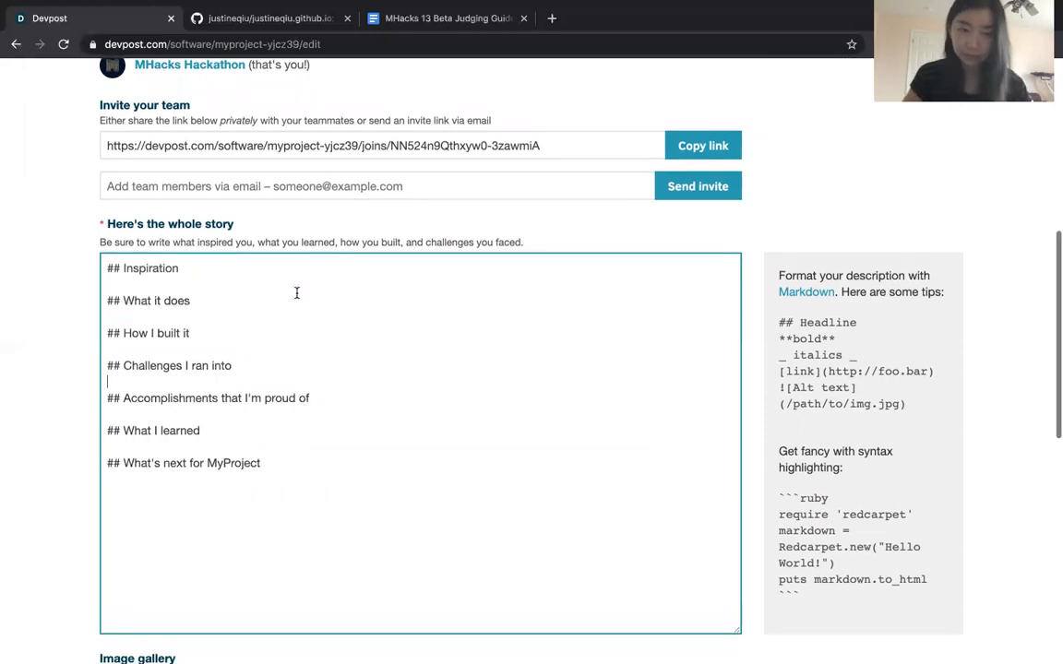
scroll(296, 293, up, 2)
click(196, 214)
key(Return)
key(Return)
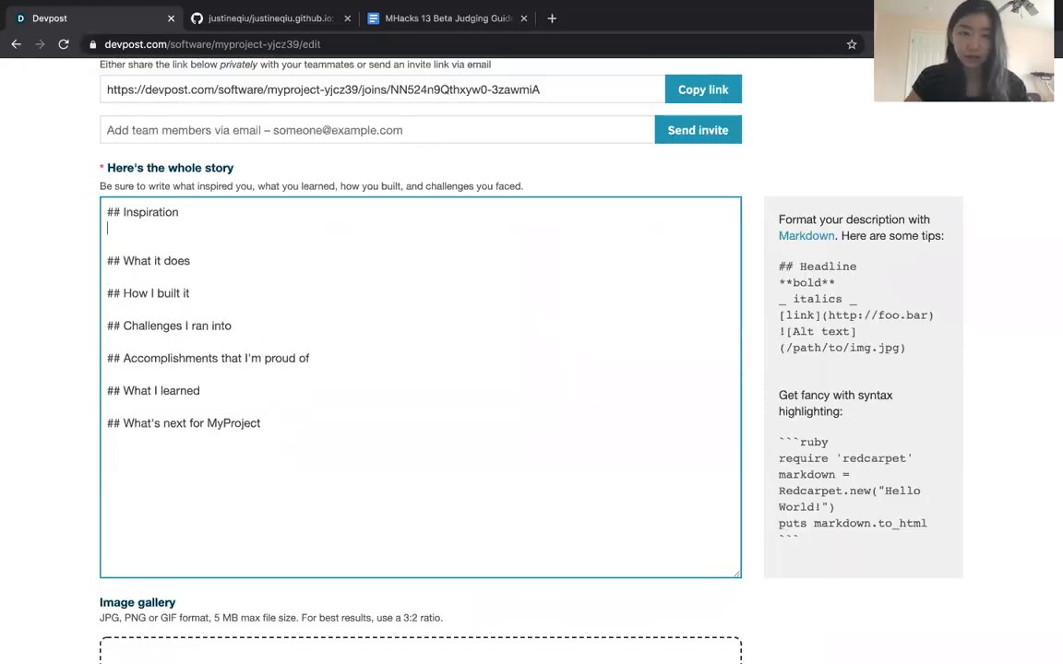
text(This inspired)
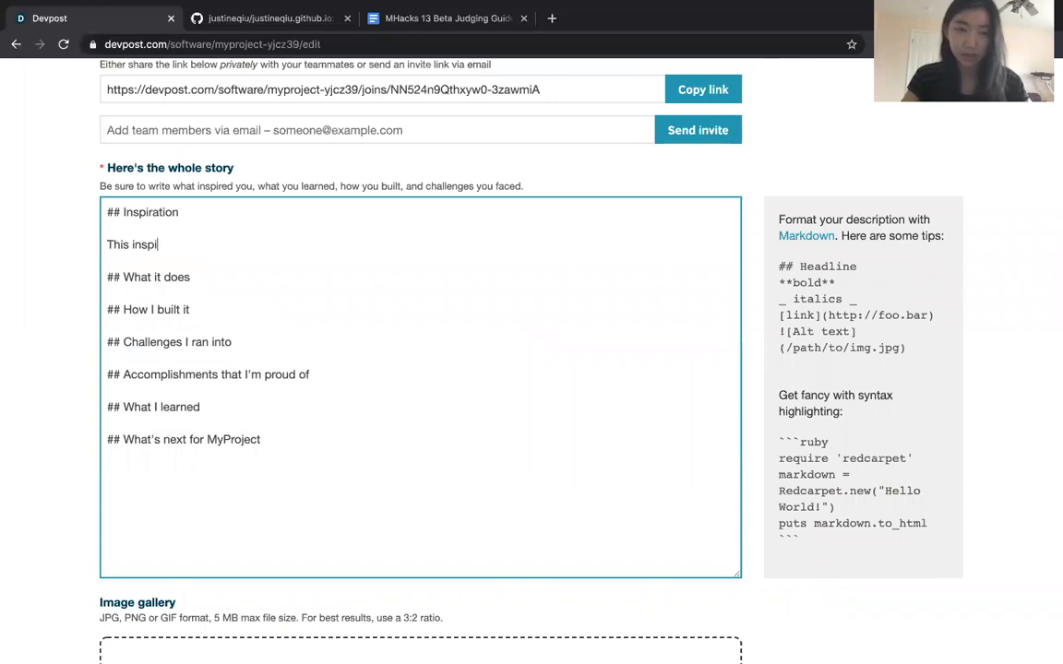
key(BackSpace)
key(BackSpace)
key(BackSpace)
key(BackSpace)
key(BackSpace)
key(BackSpace)
key(BackSpace)
key(BackSpace)
text(I was inspired b)
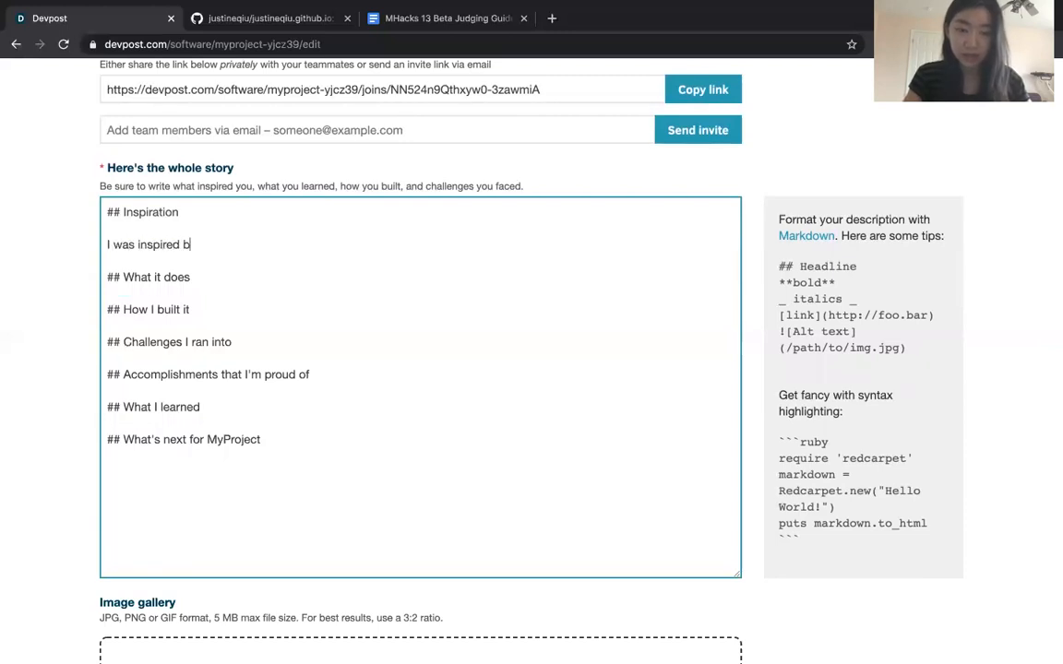
key(BackSpace)
text(to )
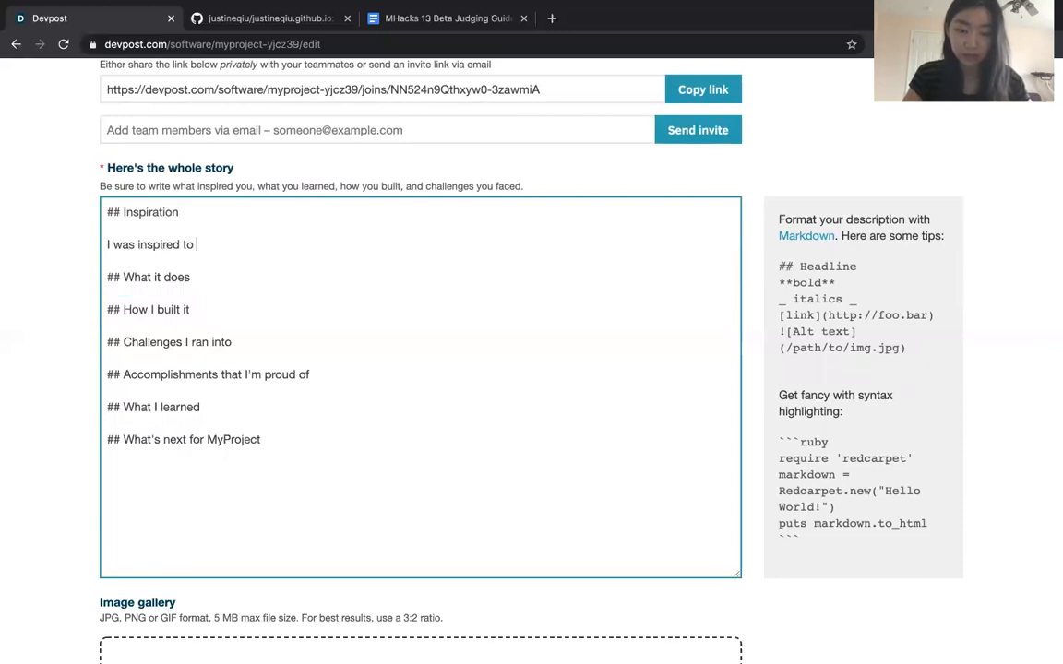
text(create this pr)
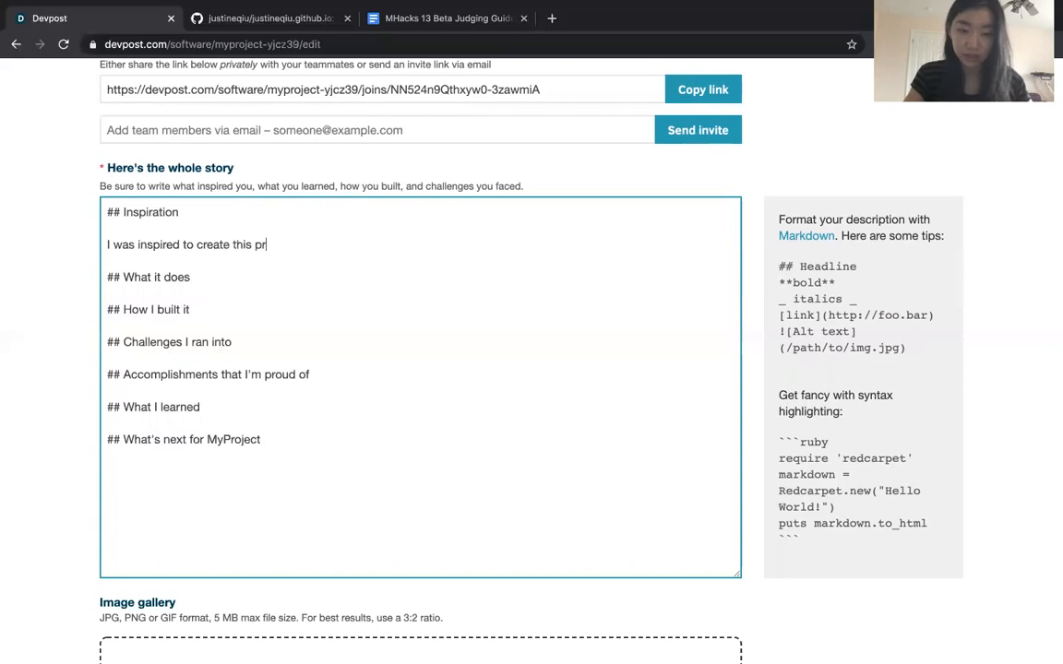
text(oject by blahblahnl)
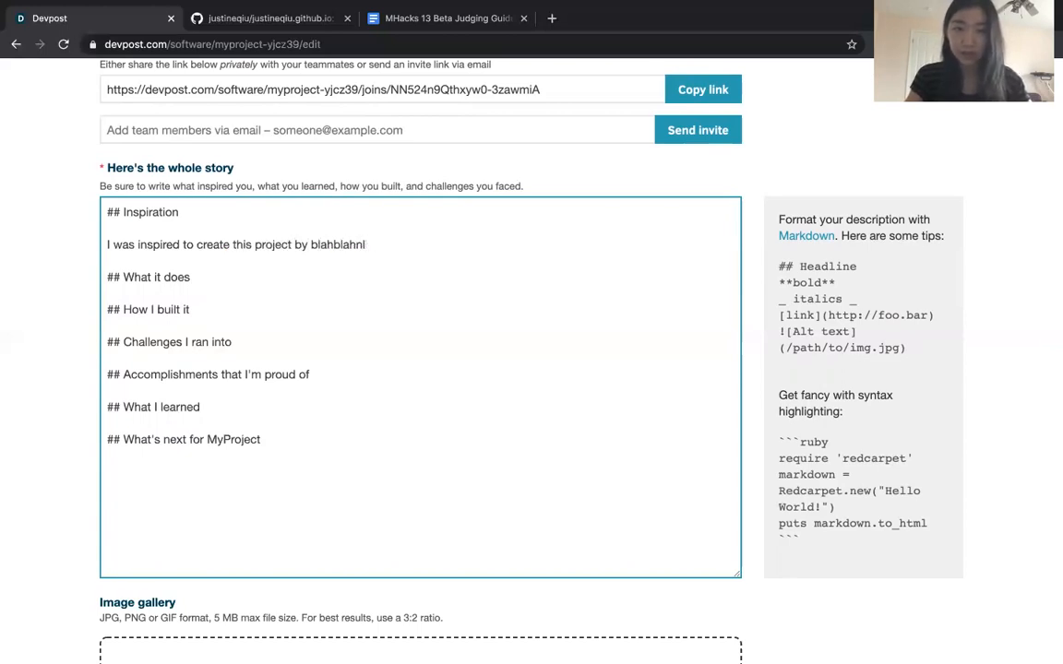
text(hablah.)
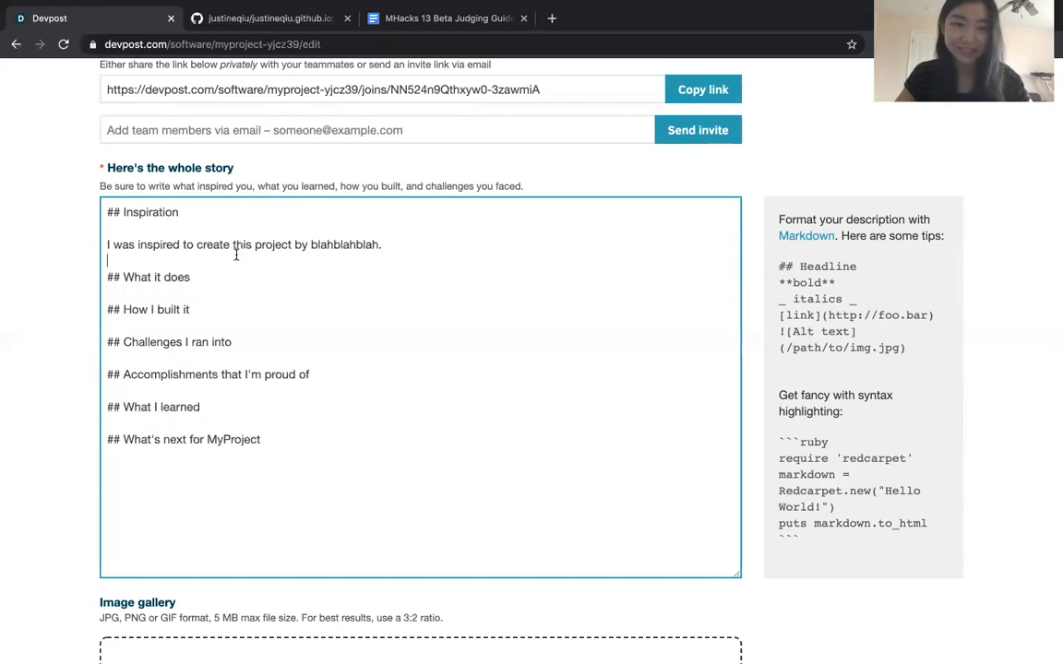
Write "This project does ...." under the What it does heading of the story
click(209, 278)
key(Return)
key(Return)
text(This project d)
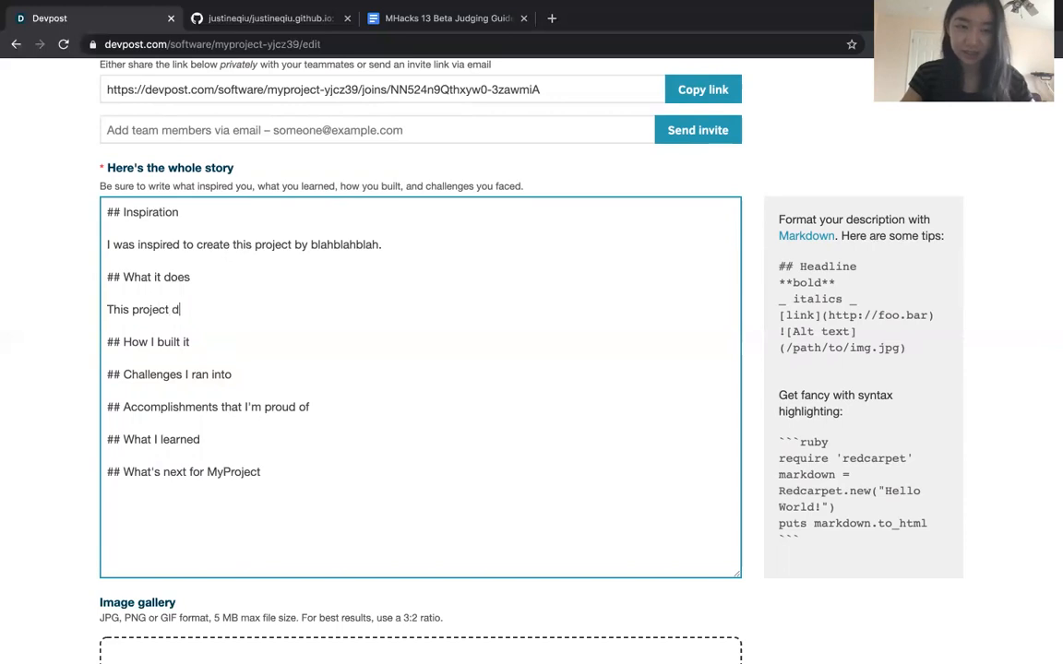
text(oes ....)
Write "I built it using......" under the How I built it heading, followed by an extra blank line
click(208, 344)
key(Return)
key(Return)
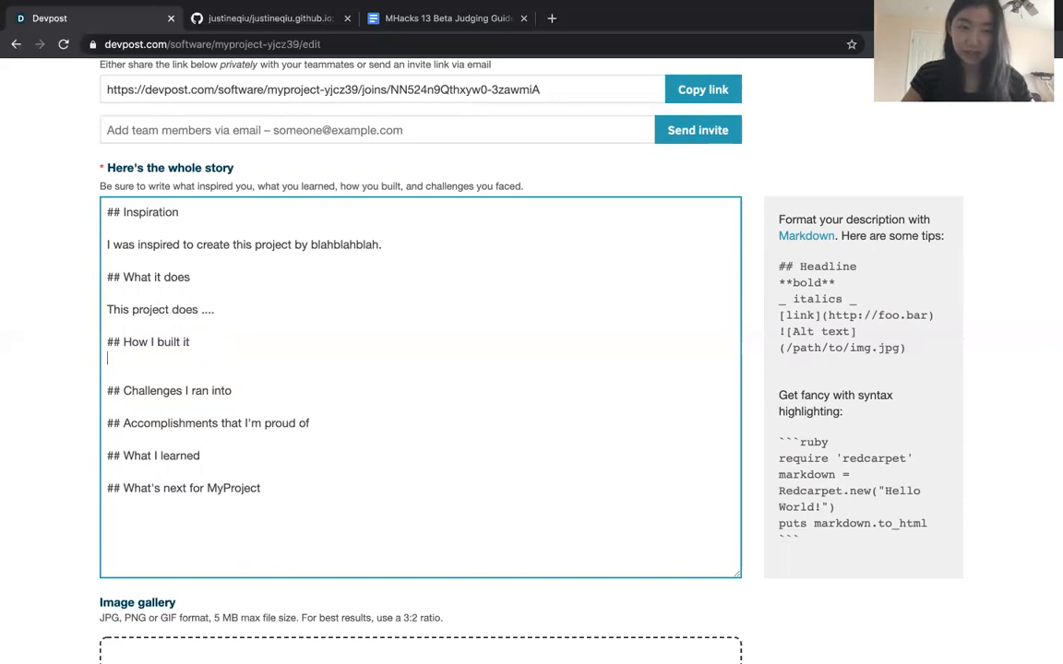
text(I built it uding.)
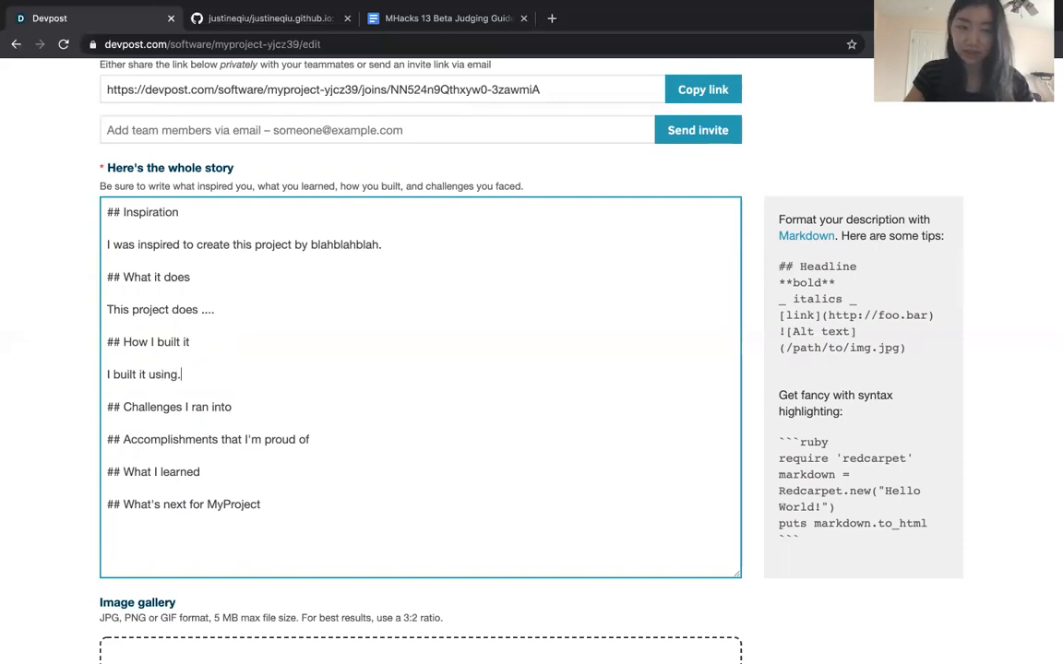
text(.....)
key(Return)
Insert blank lines under the Challenges I ran into heading to make room for its text
click(254, 424)
key(Return)
key(Return)
text(d)
key(Return)
key(BackSpace)
key(BackSpace)
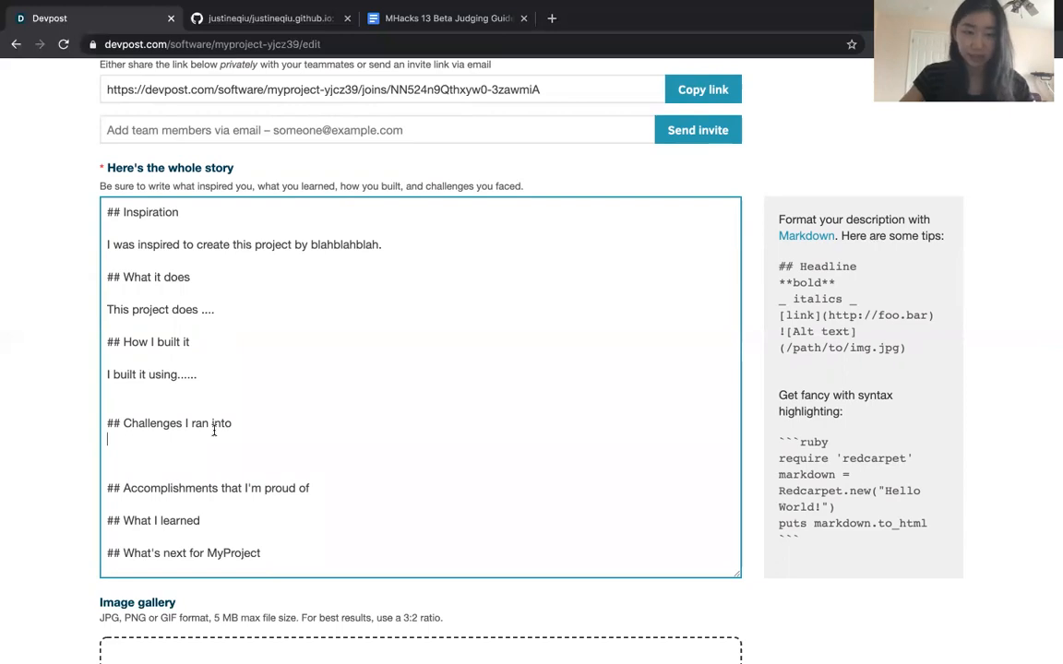
Choose gradientM.png from the Downloads folder as an image for the project's image gallery
scroll(212, 424, down, 1)
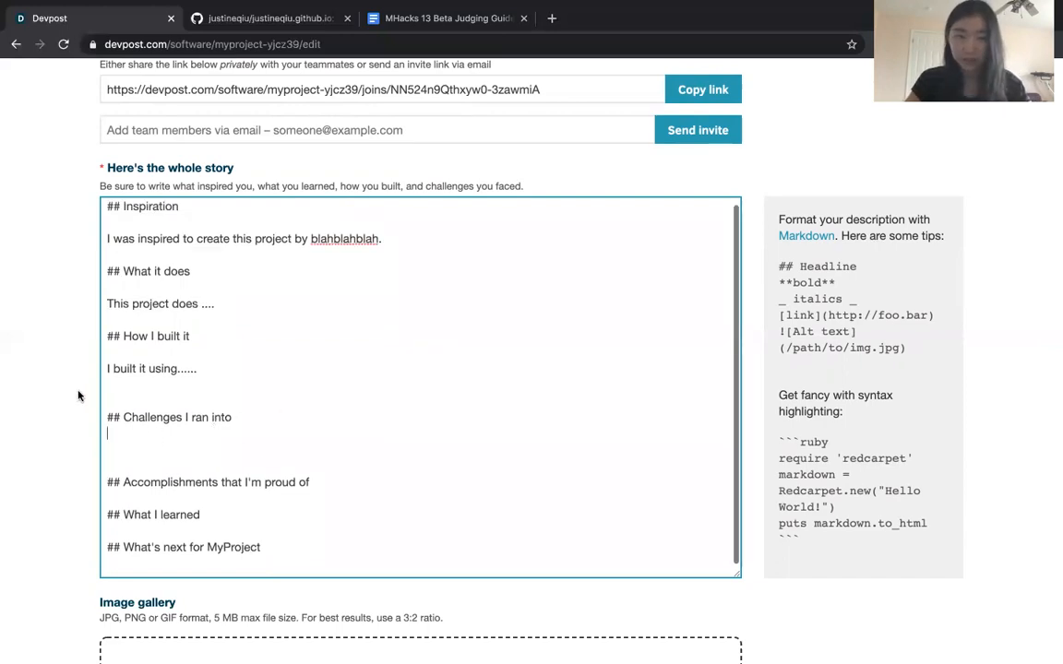
scroll(47, 428, down, 3)
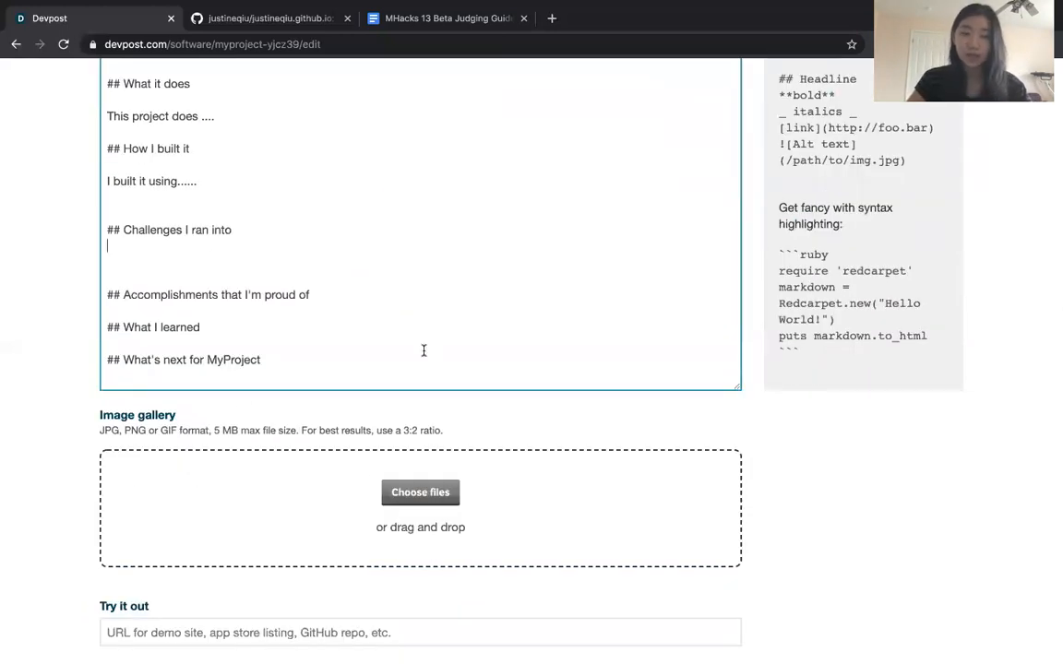
scroll(356, 474, down, 1)
scroll(529, 465, down, 2)
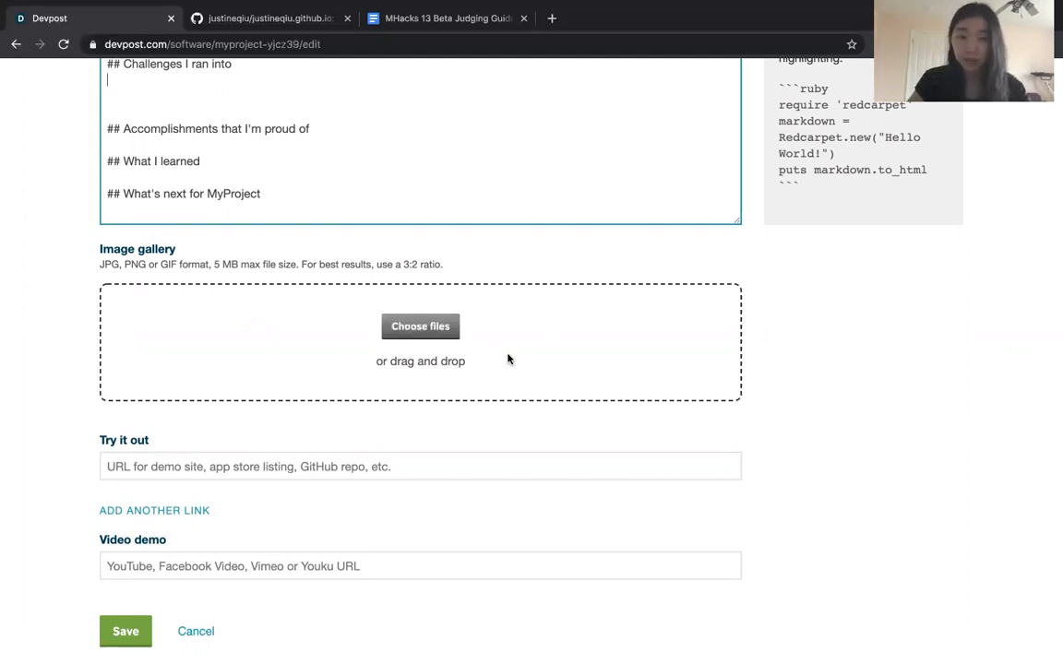
click(413, 328)
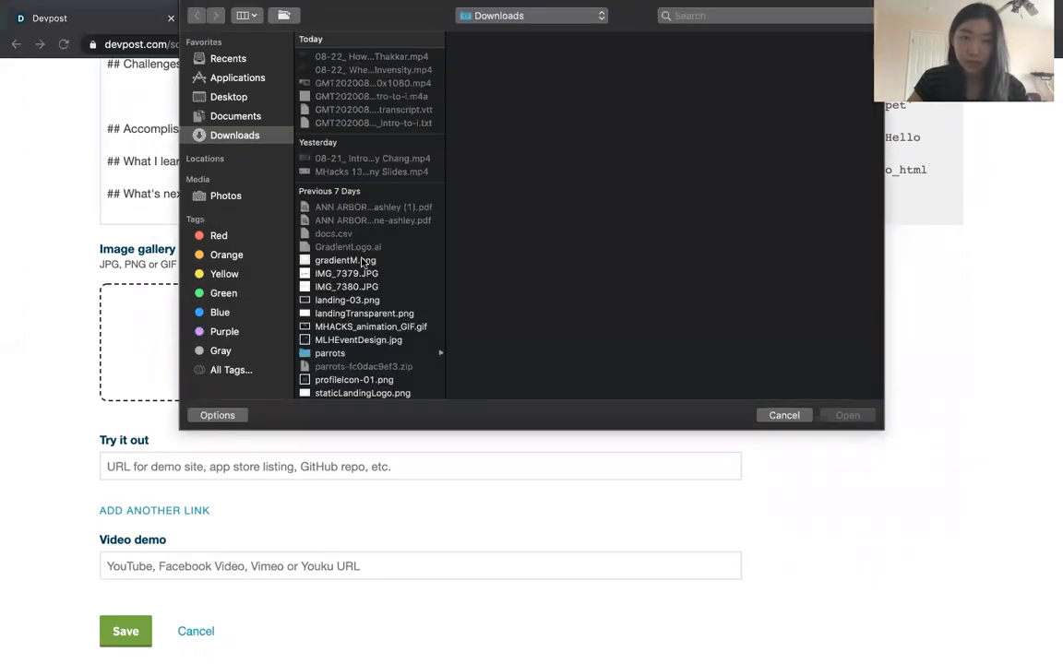
click(363, 261)
double_click(363, 261)
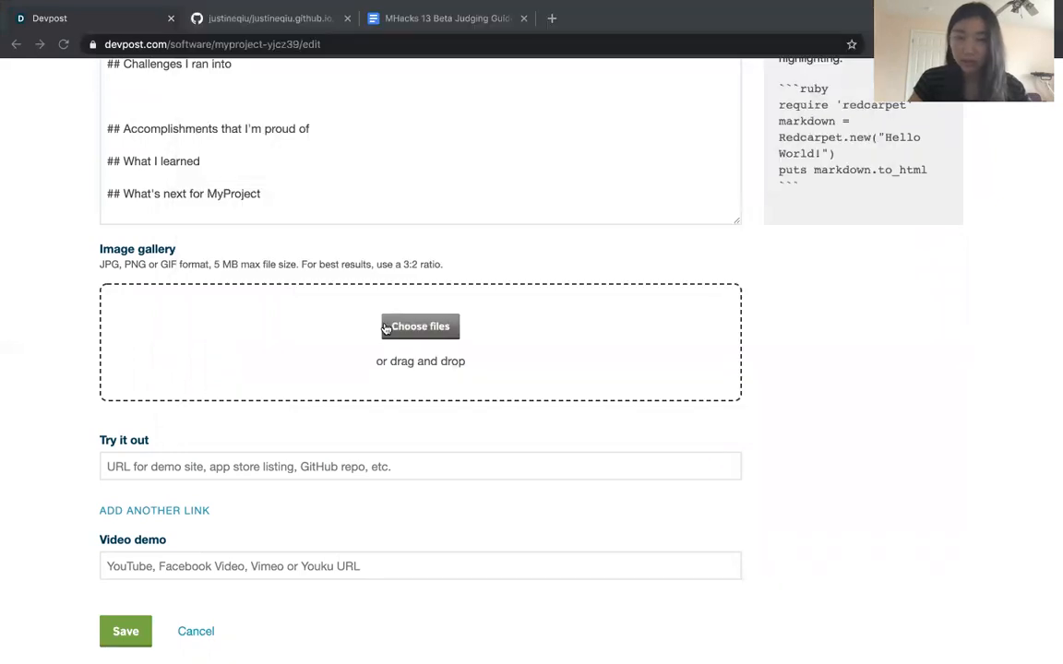
Caption the uploaded gallery image "This is an image of my project on {this screen}"
click(370, 464)
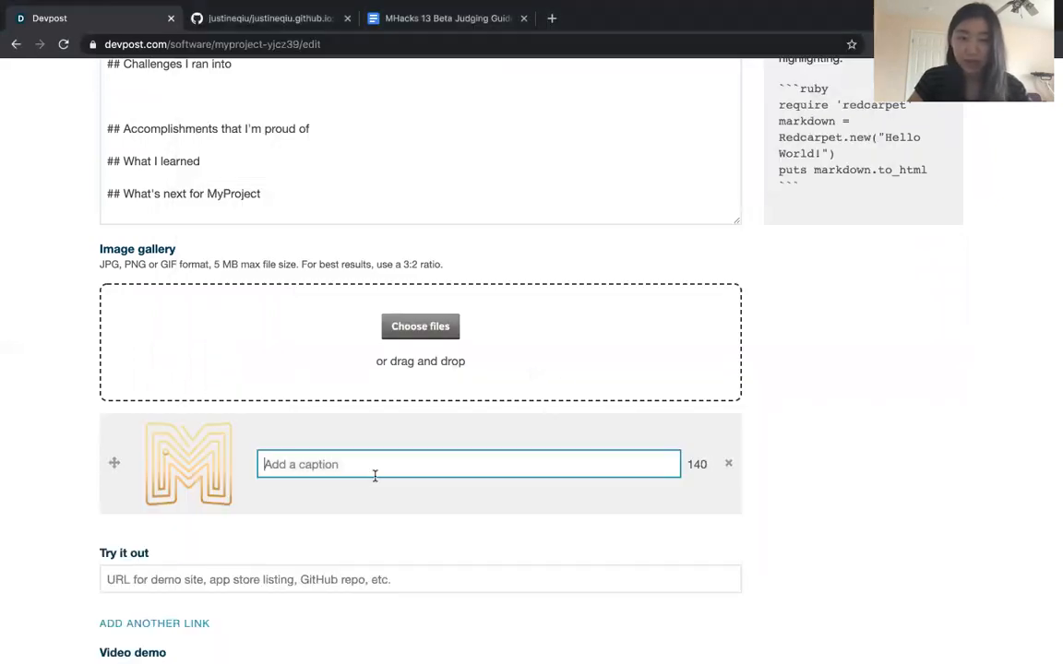
text(This is an image of my project on {this screen})
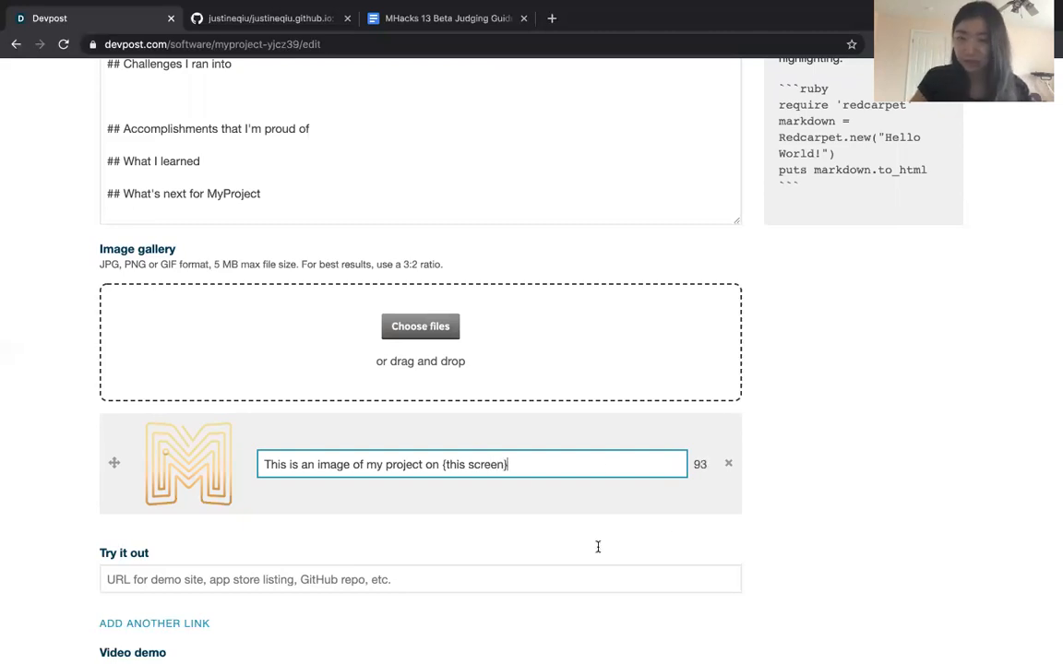
scroll(162, 432, up, 1)
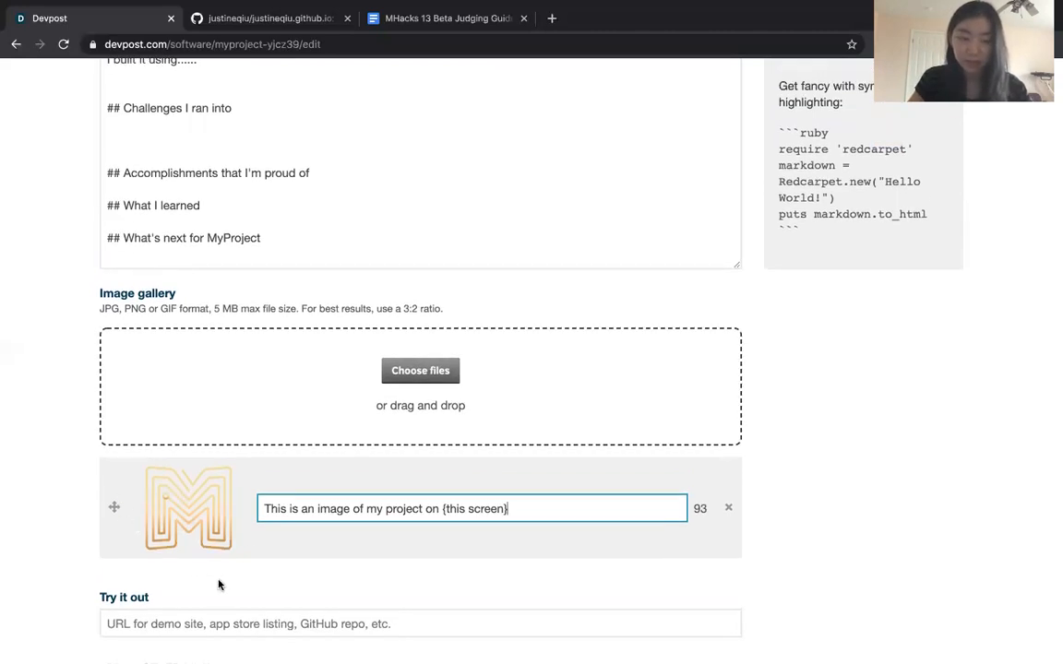
scroll(387, 434, down, 1)
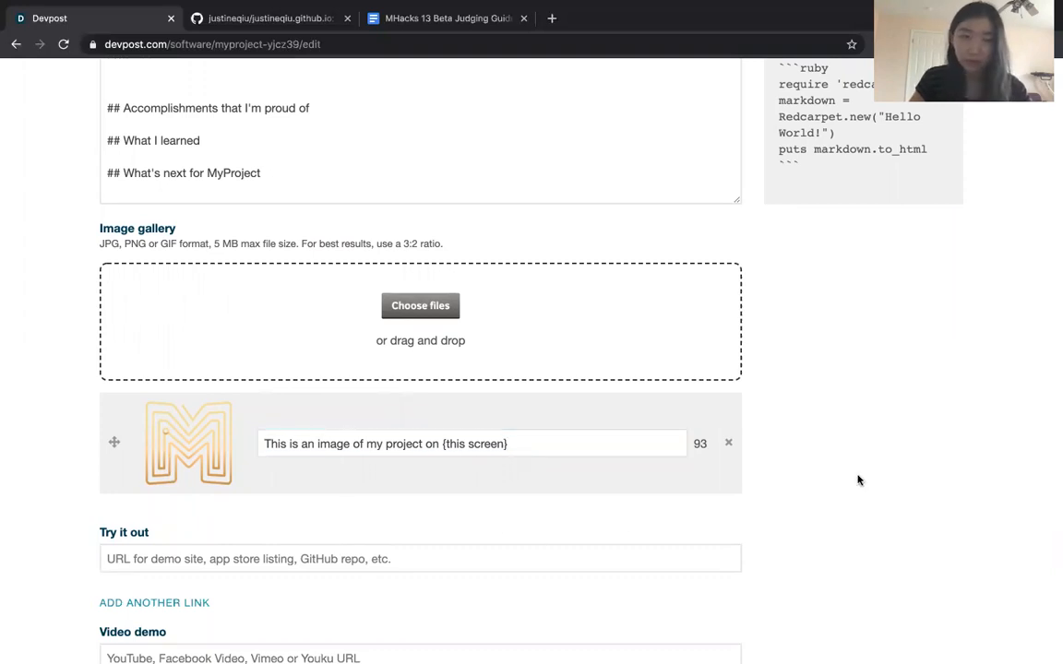
Add a second link field under Try it out, and remove the extra field again
scroll(859, 479, down, 2)
click(512, 470)
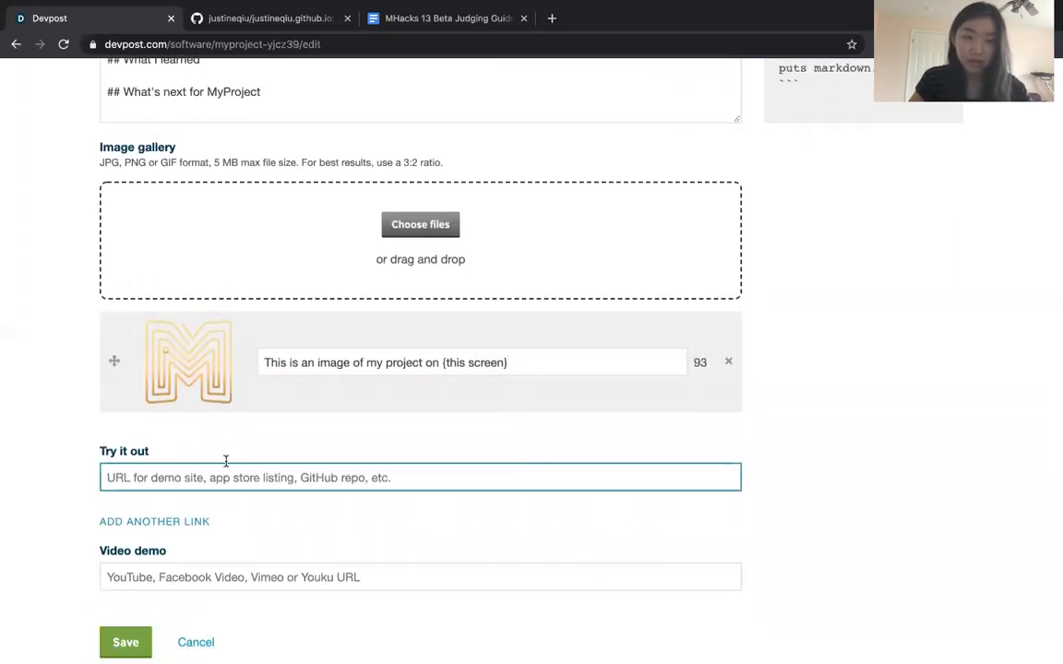
scroll(166, 424, down, 2)
click(210, 394)
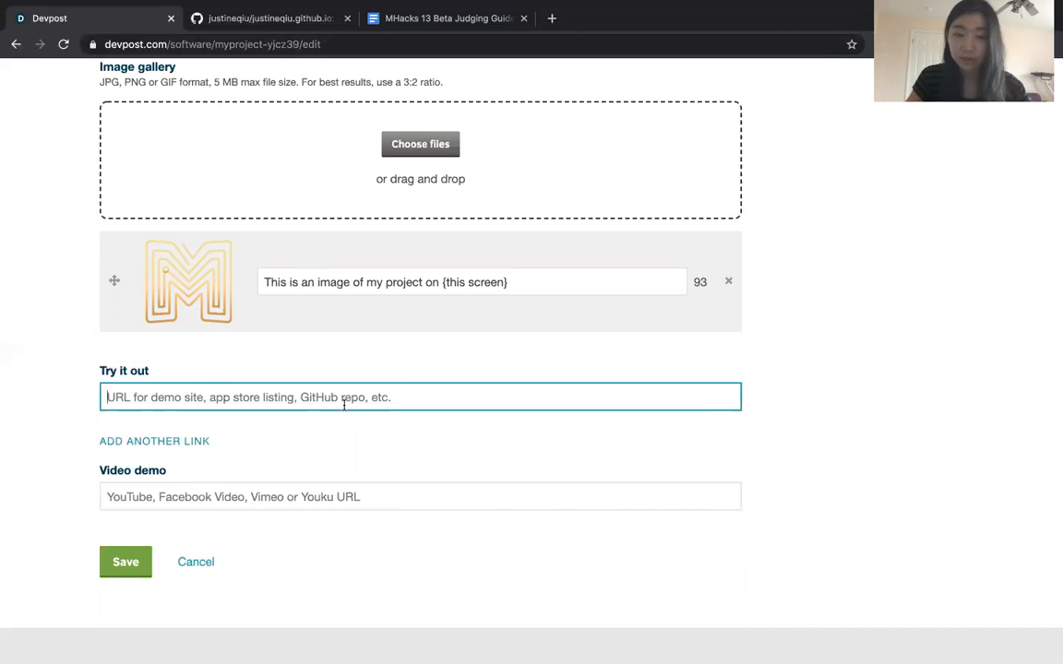
scroll(343, 406, up, 1)
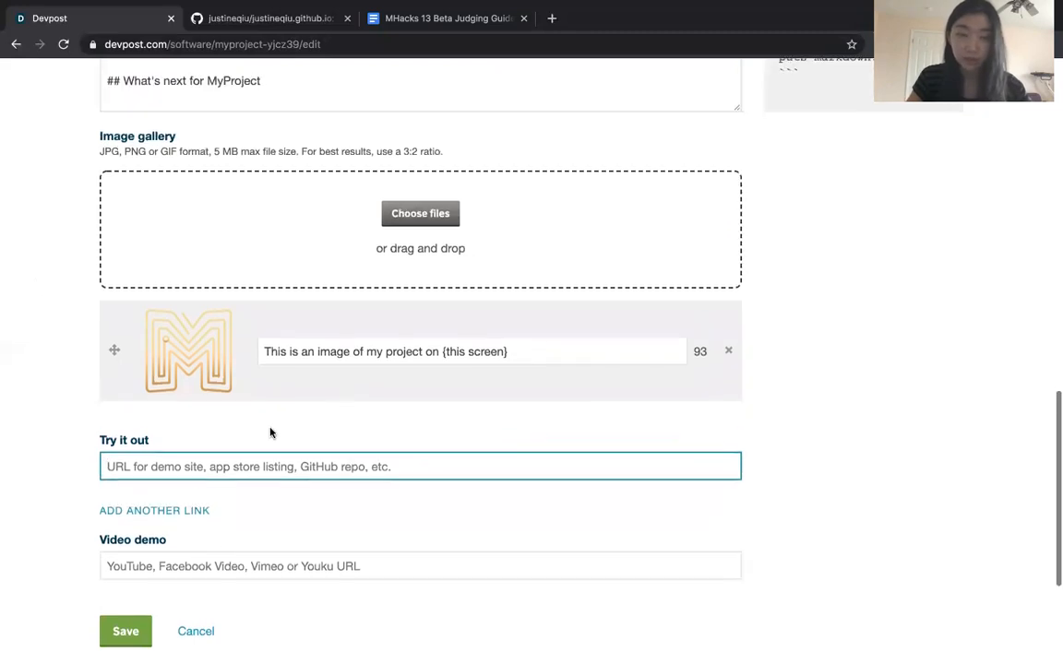
click(143, 510)
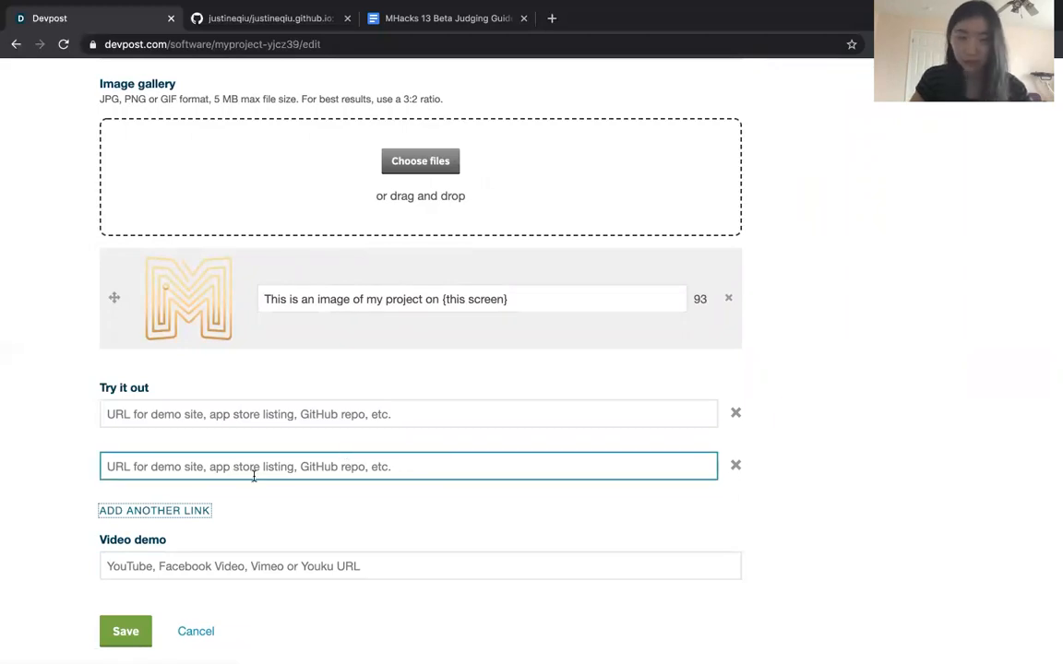
click(736, 466)
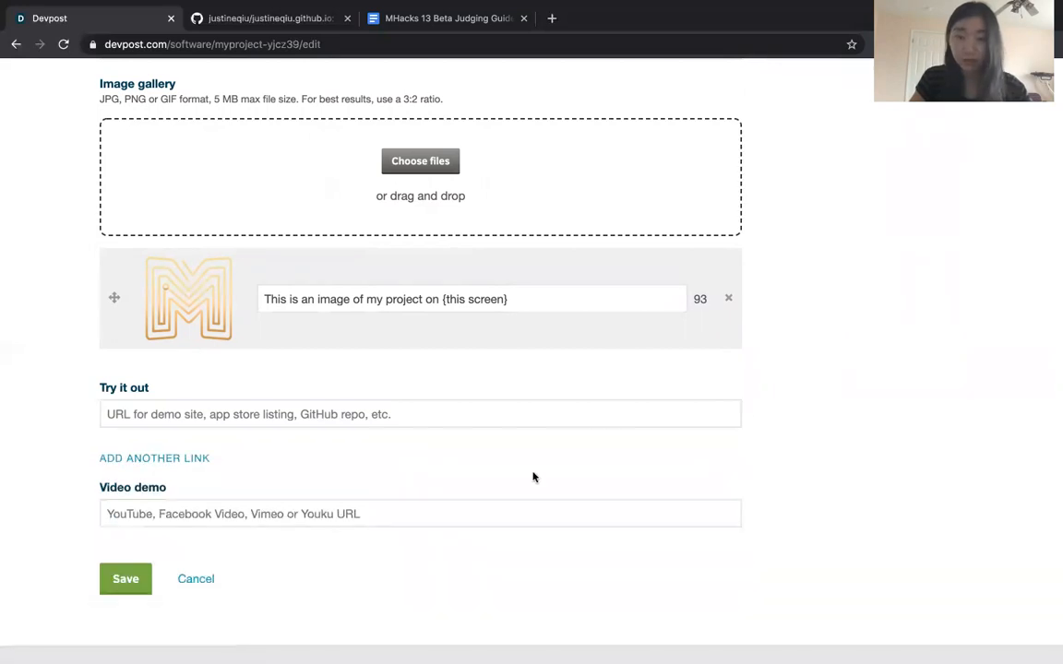
Copy the web address of the project's GitHub repository and enter it as the Try it out link
click(438, 408)
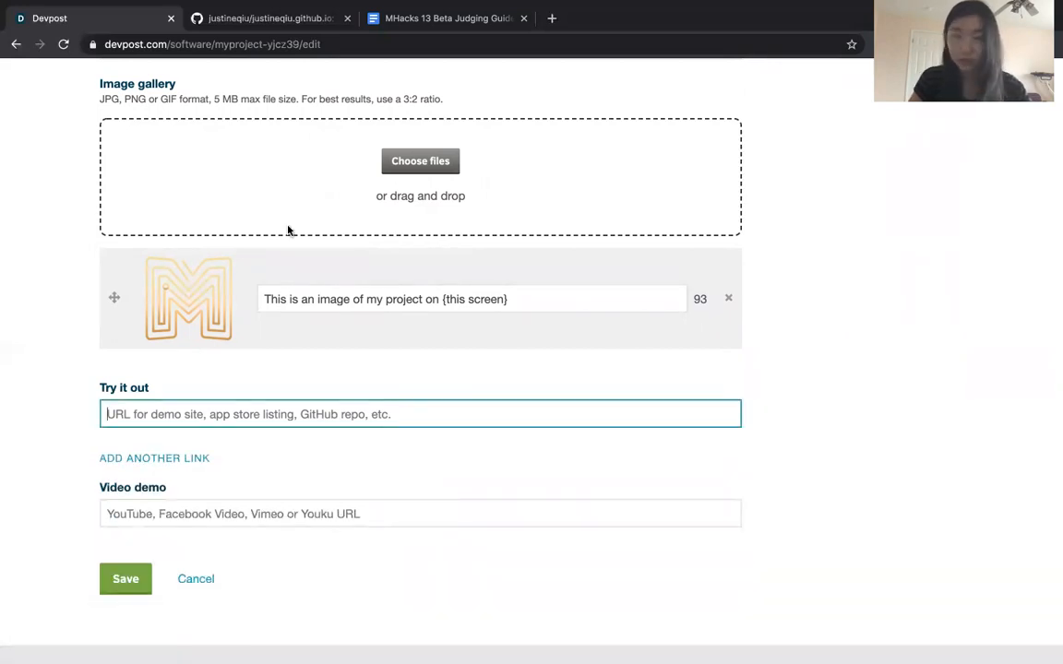
click(231, 20)
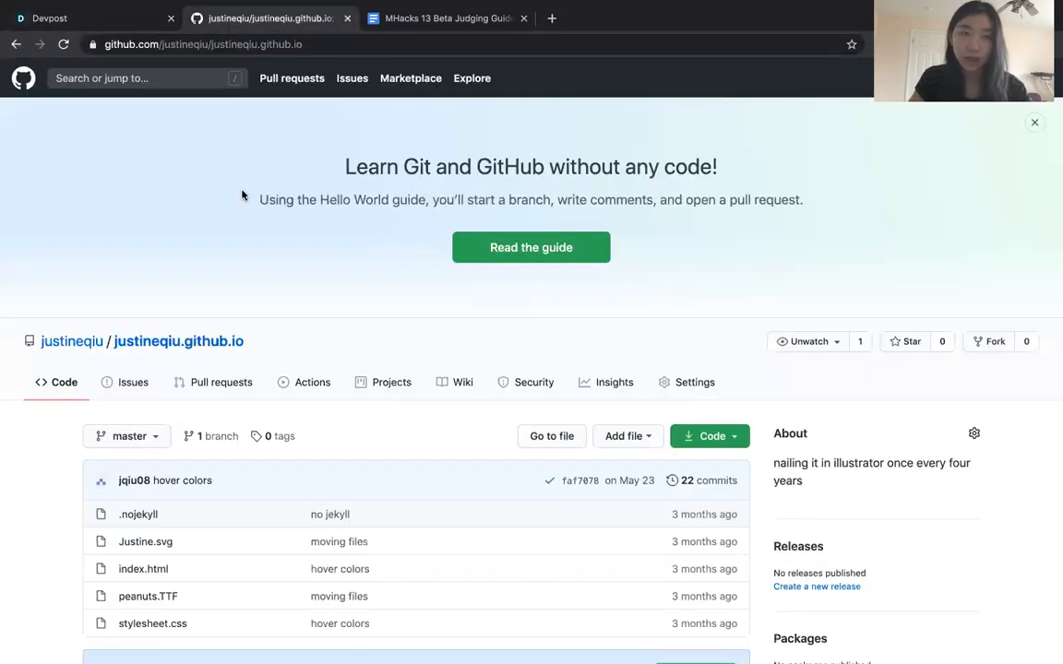
scroll(244, 195, down, 2)
scroll(245, 195, up, 2)
click(106, 25)
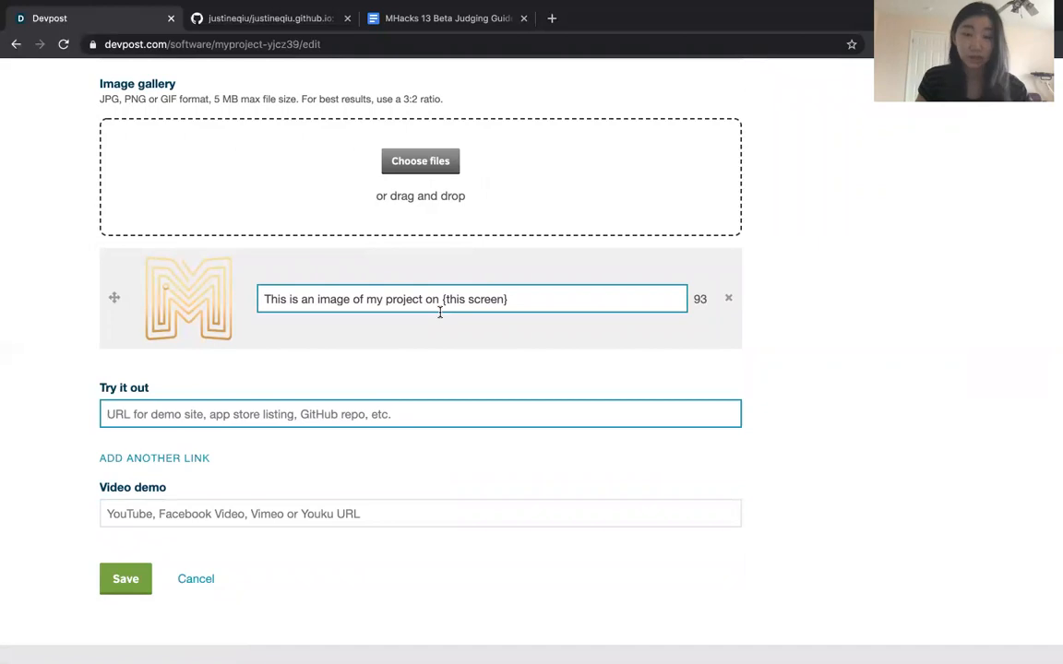
click(277, 16)
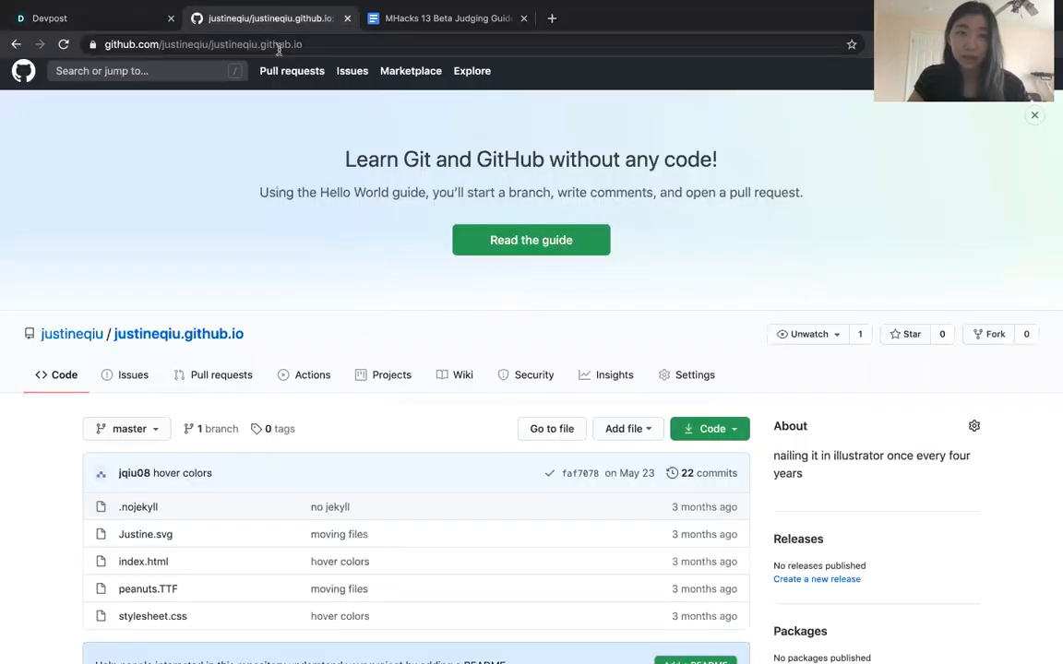
click(280, 47)
key(ctrl+c)
click(111, 17)
click(277, 414)
key(ctrl+v)
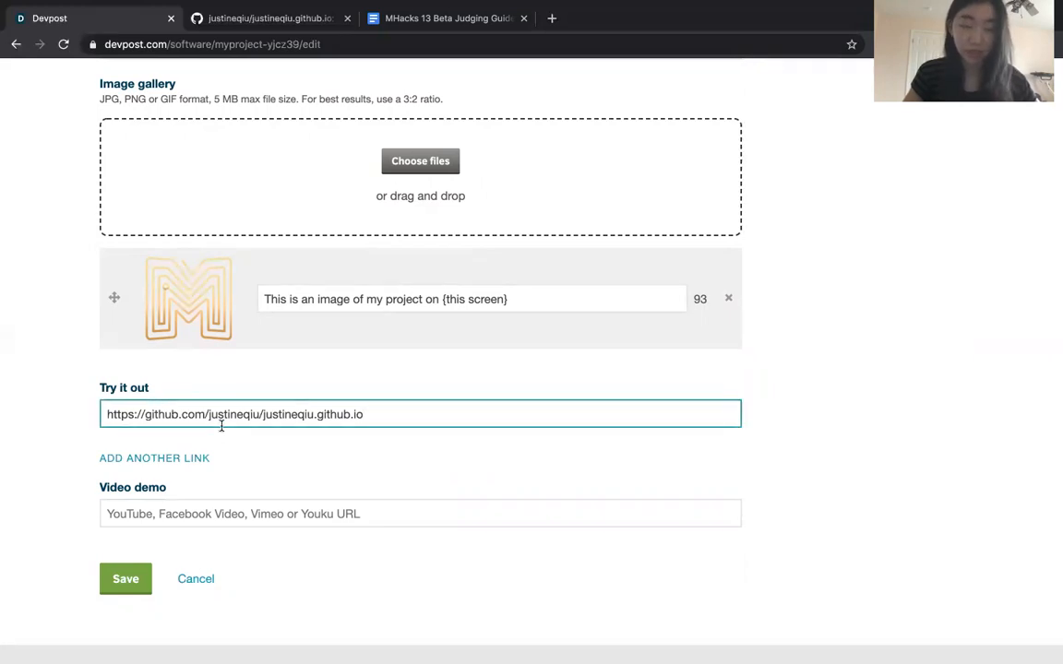
click(26, 406)
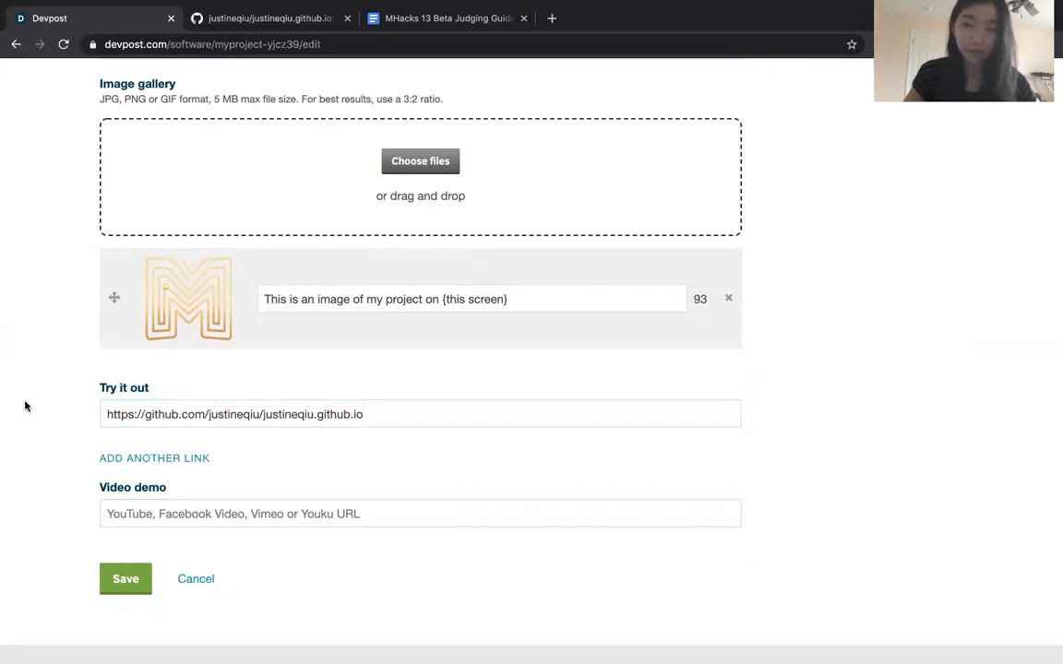
Check the video demo requirements under "What you should be submitting" in the MHacks 13 Beta Judging Guide document
click(230, 512)
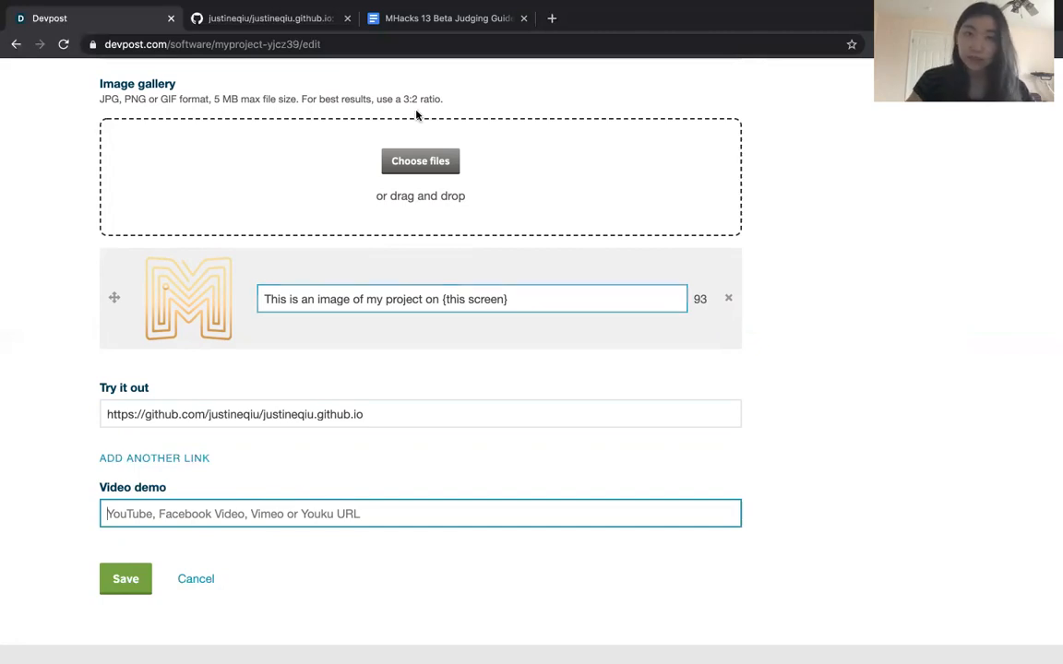
click(389, 23)
scroll(478, 443, down, 3)
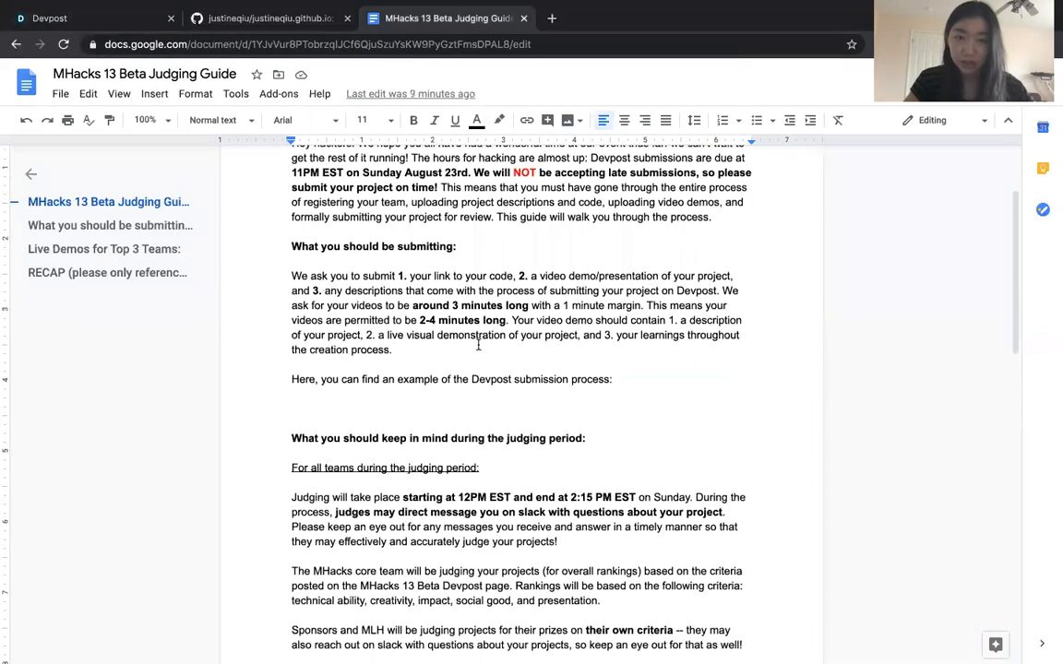
scroll(415, 333, down, 2)
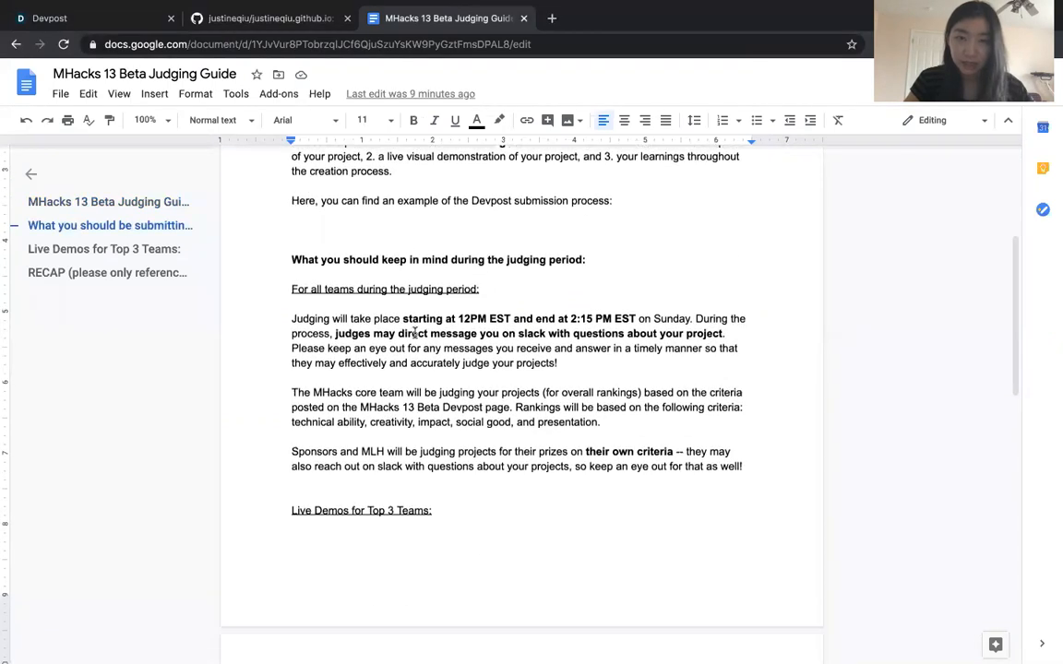
scroll(517, 259, up, 2)
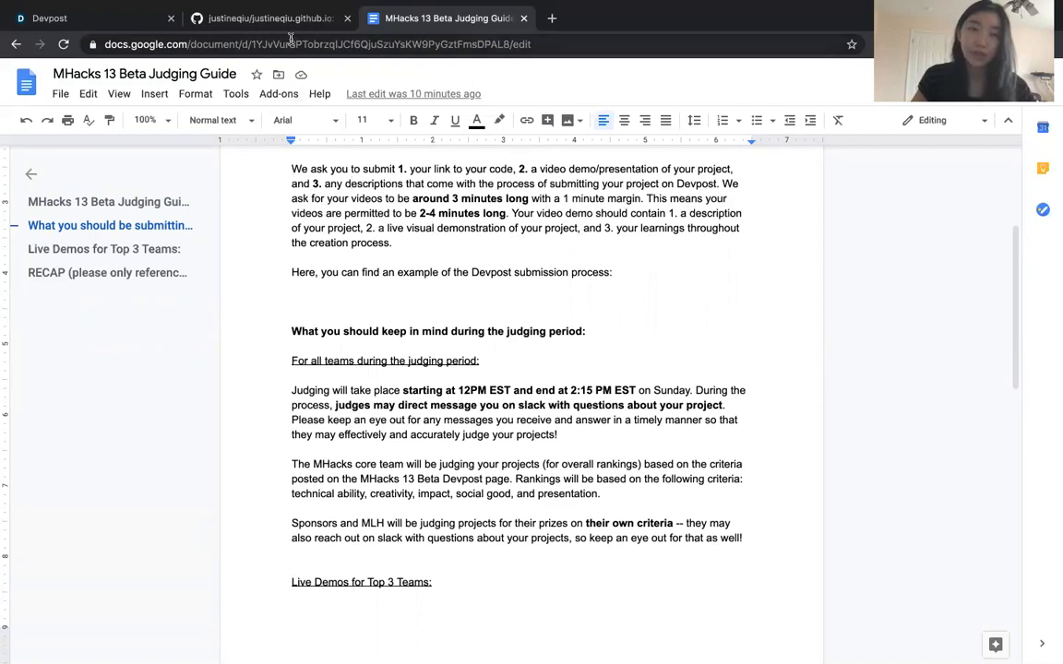
click(116, 25)
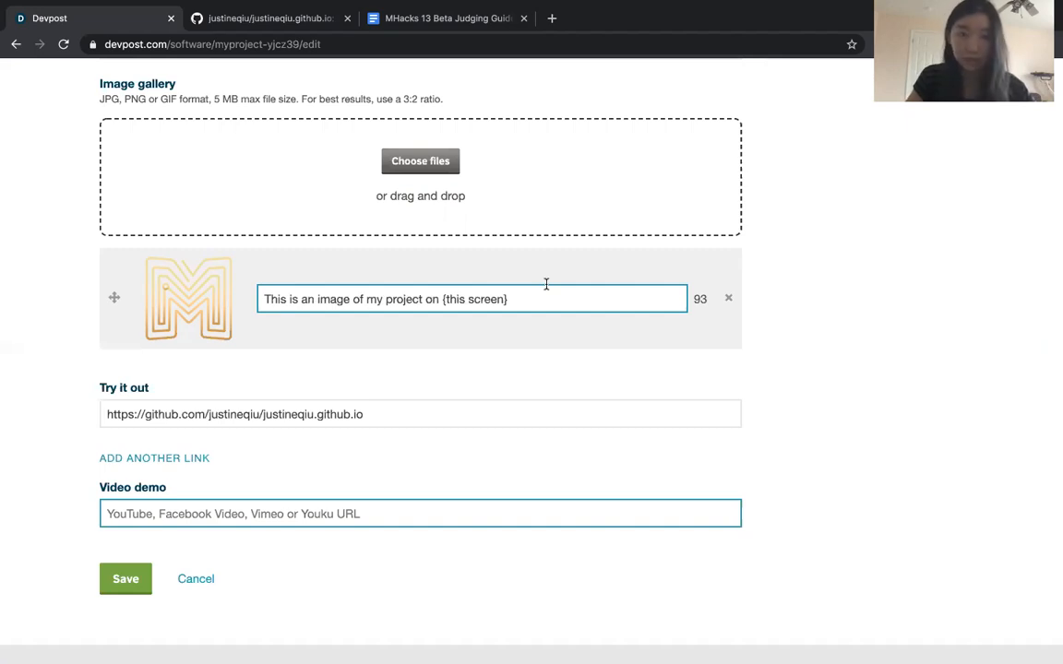
click(252, 514)
key(ctrl+v)
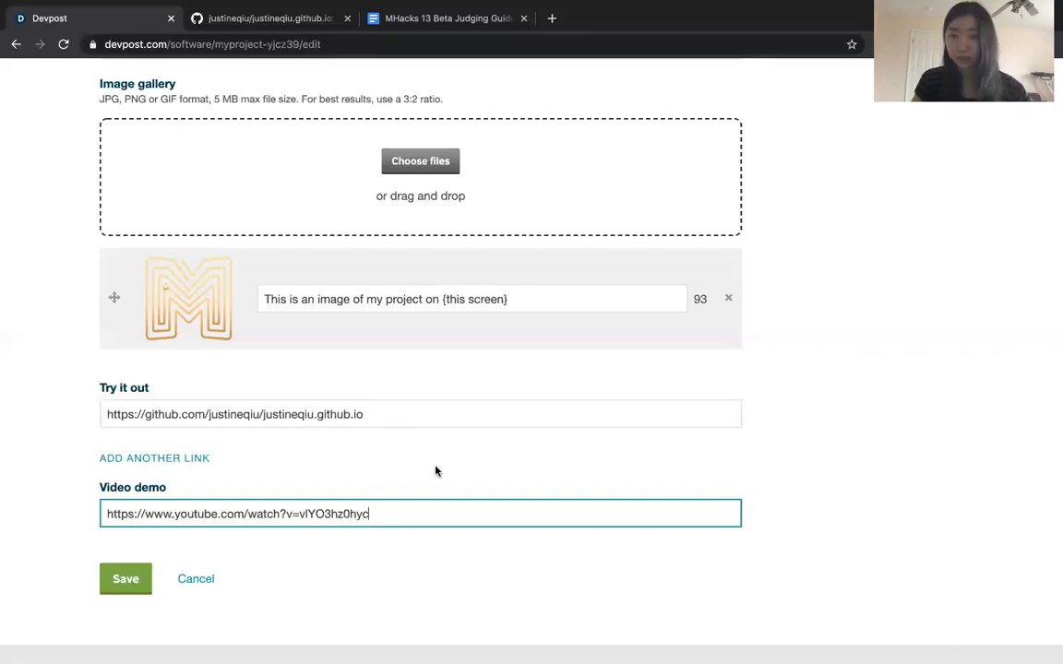
click(134, 581)
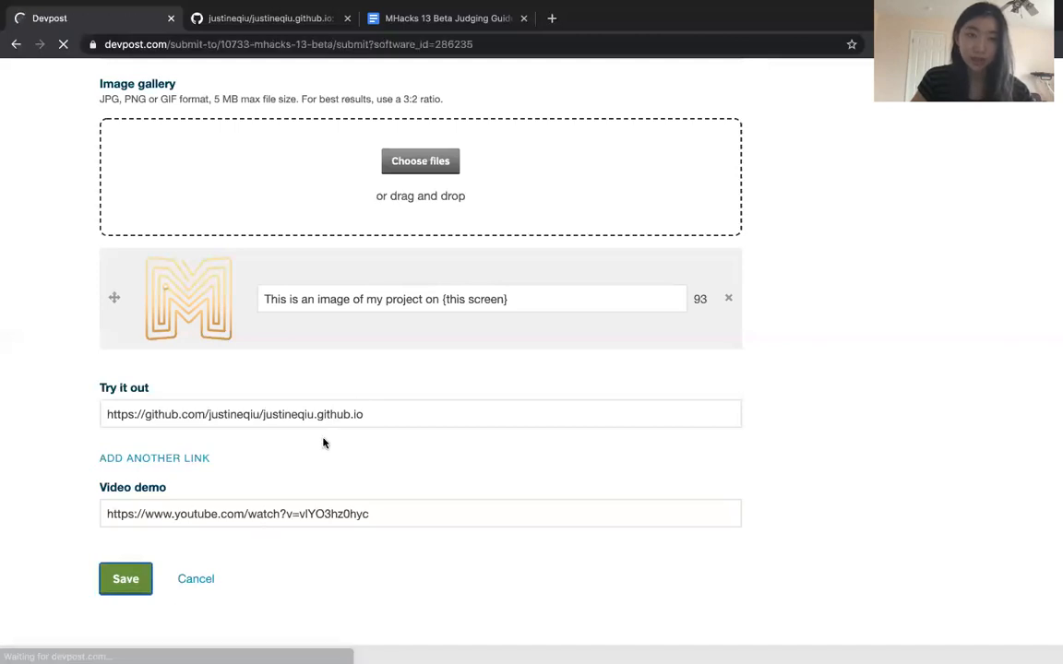
Return from the submission page to the project's edit form, look through its fields, and save it again
scroll(427, 406, down, 3)
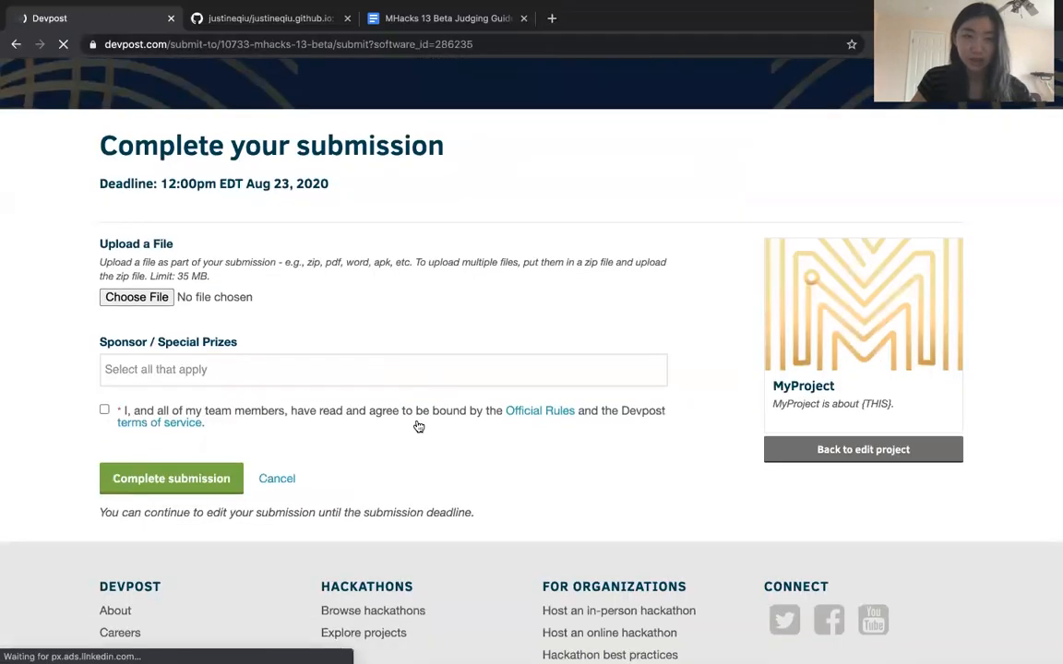
scroll(502, 353, up, 3)
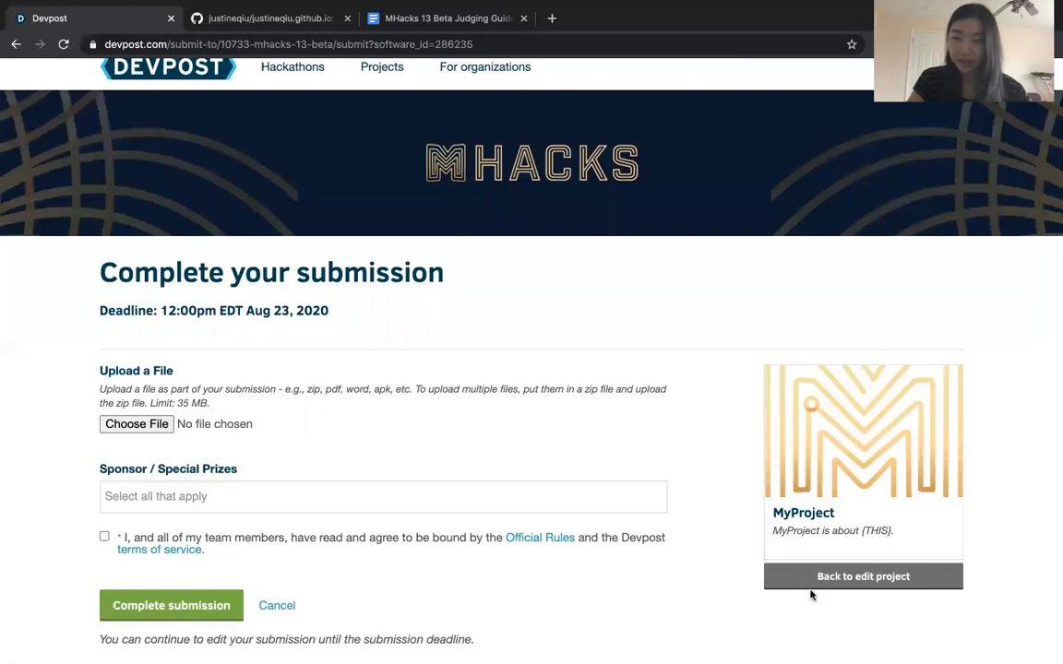
click(875, 582)
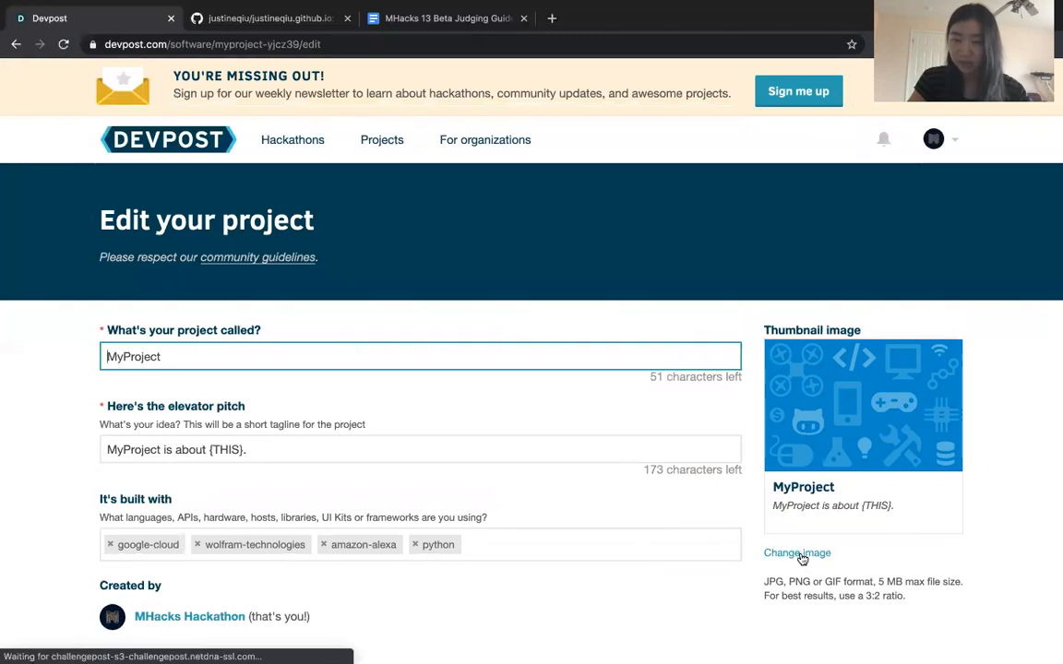
scroll(697, 573, down, 8)
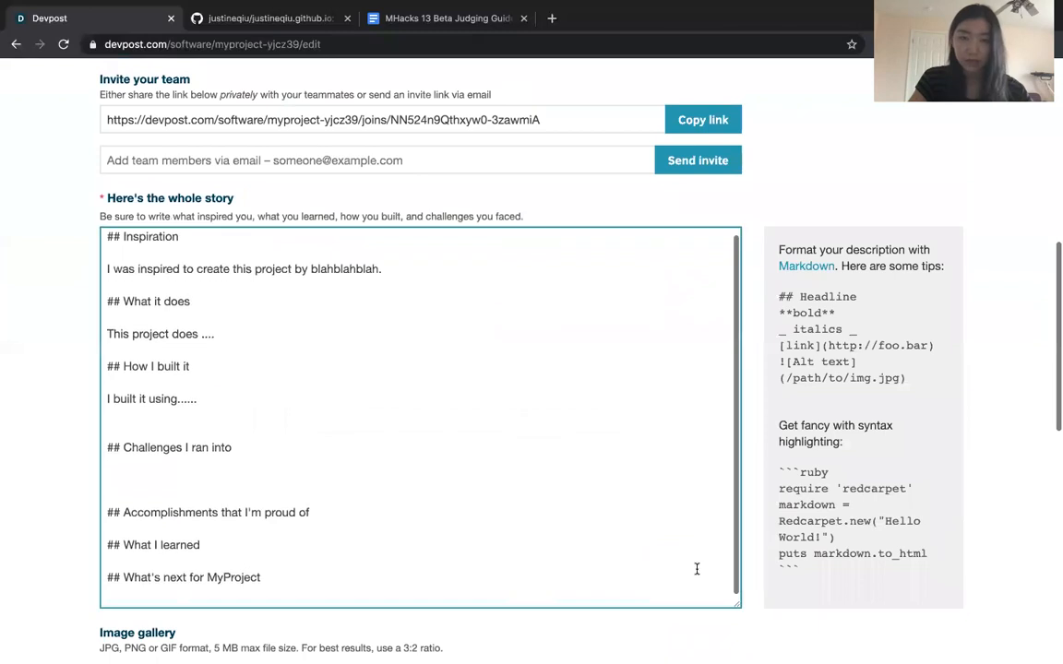
scroll(826, 529, down, 5)
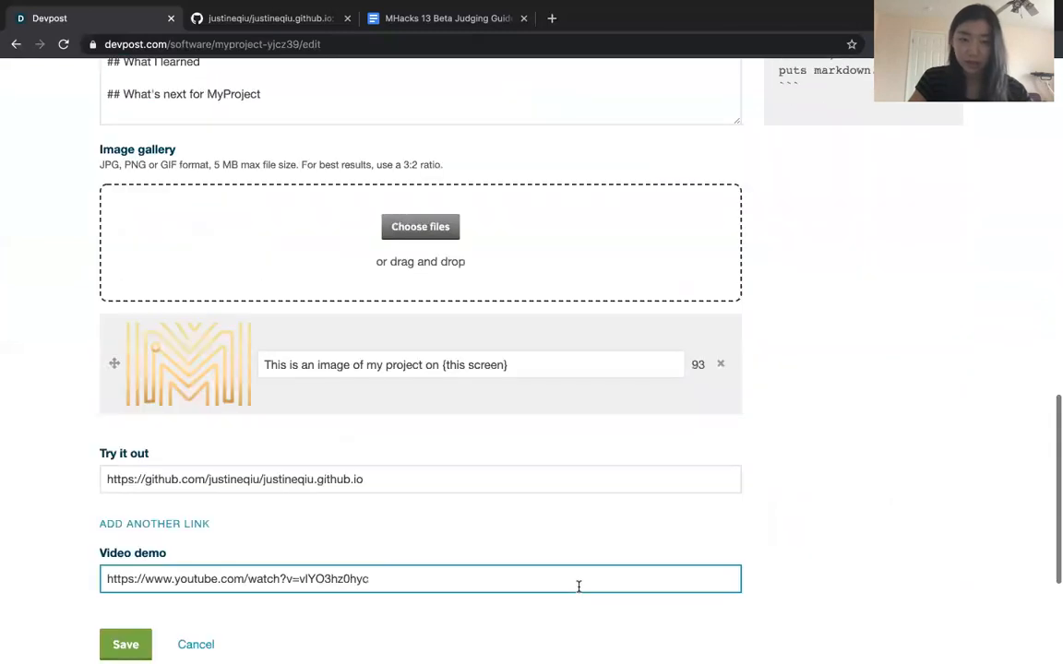
scroll(579, 586, down, 3)
click(126, 395)
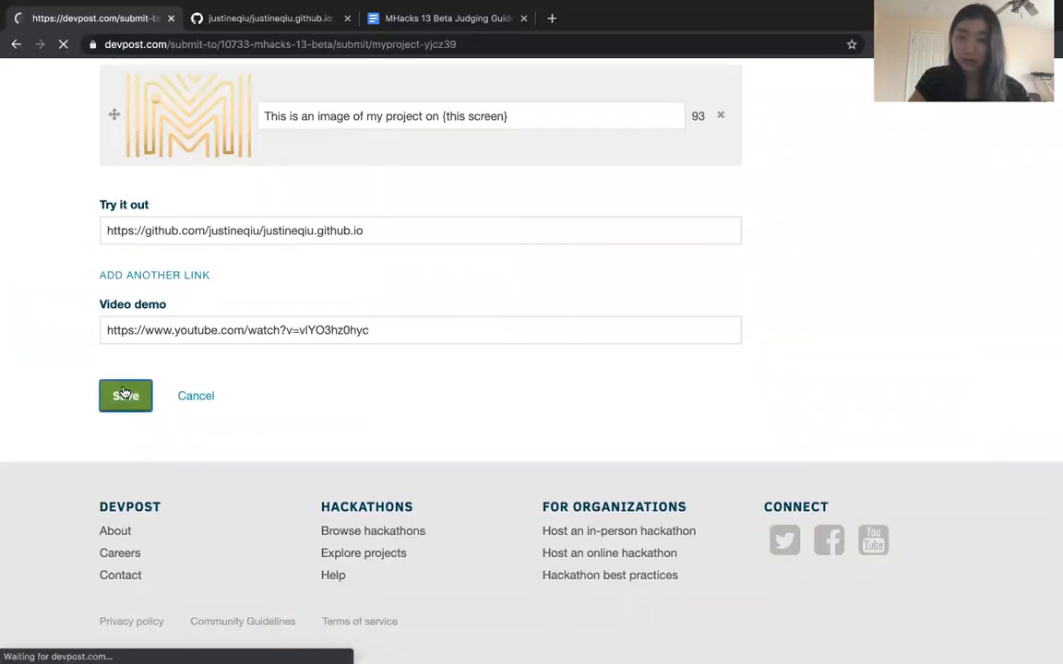
Look through the available Sponsor / Special Prizes options on the Complete your submission page
scroll(131, 548, down, 3)
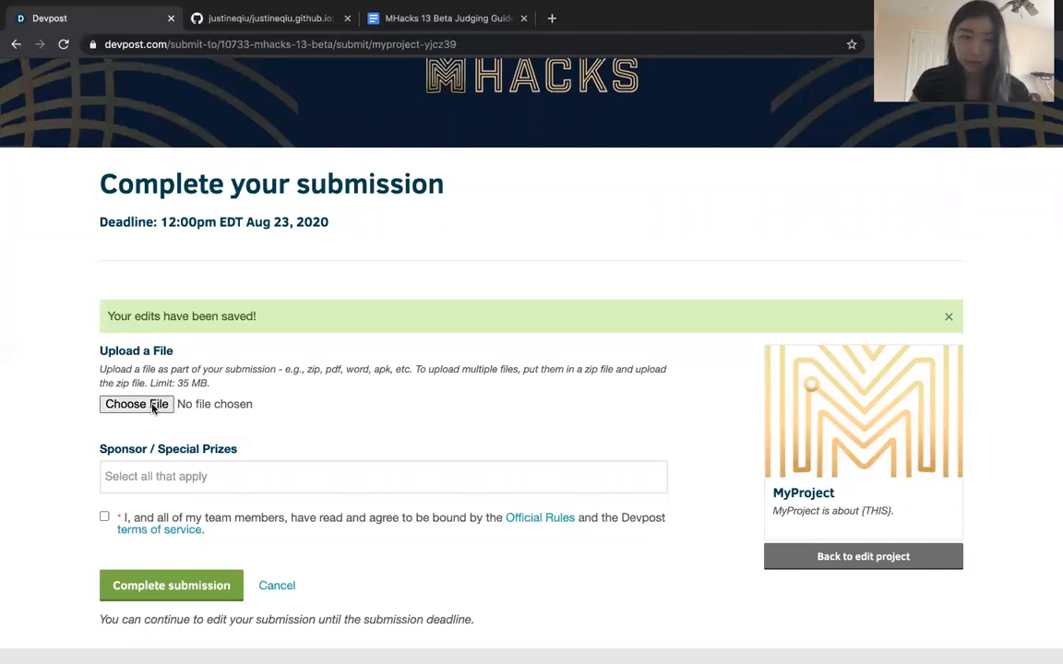
click(193, 476)
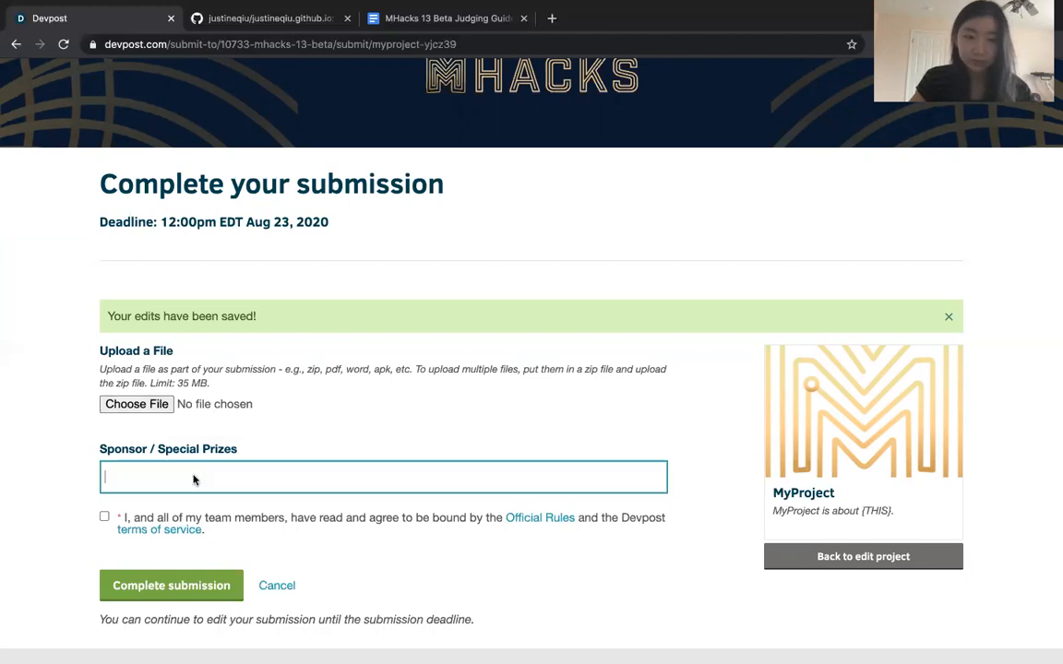
click(404, 425)
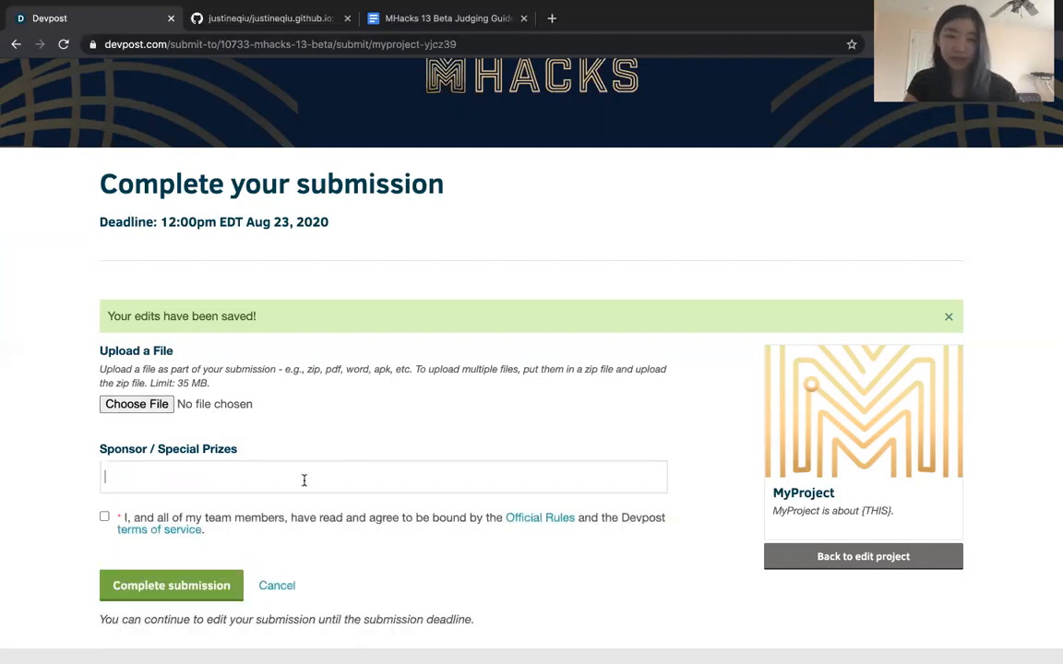
click(296, 486)
scroll(292, 535, down, 5)
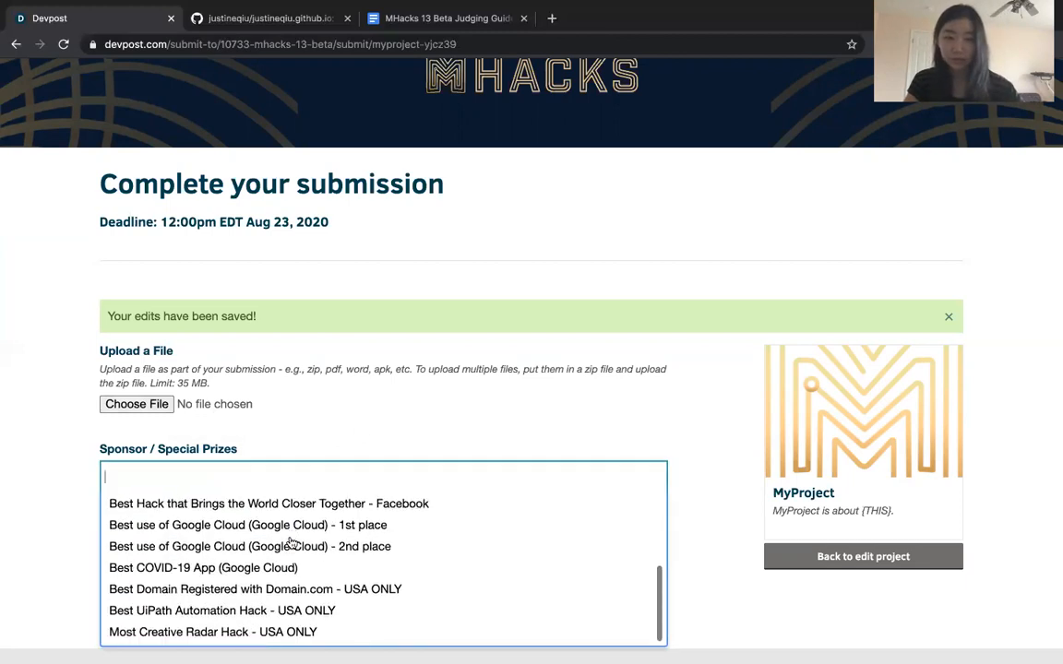
scroll(292, 542, down, 3)
scroll(285, 472, up, 5)
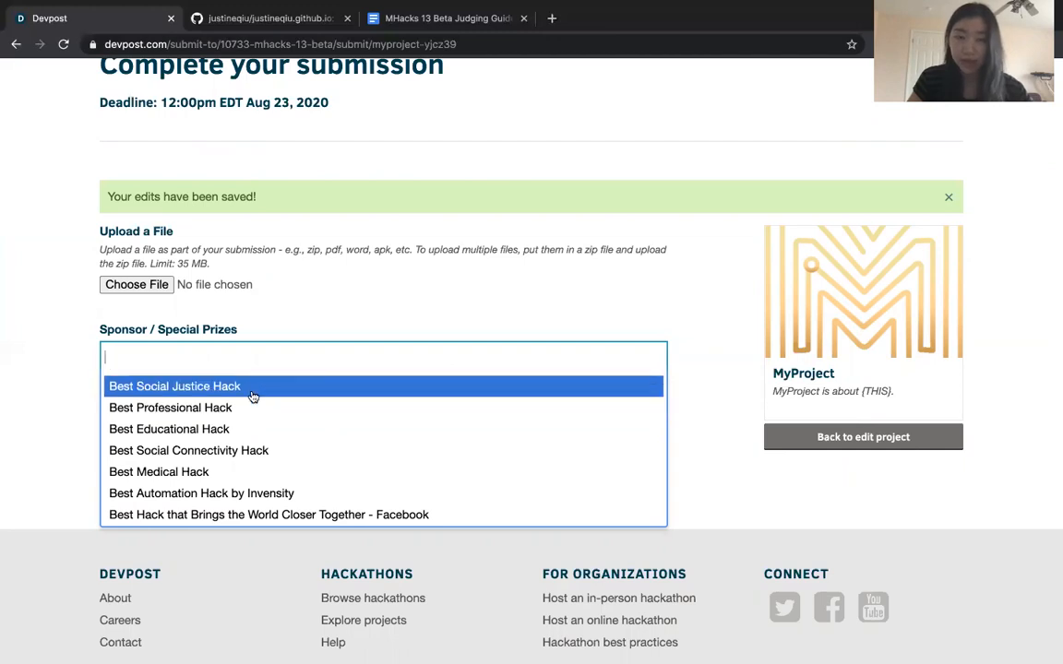
scroll(210, 431, down, 2)
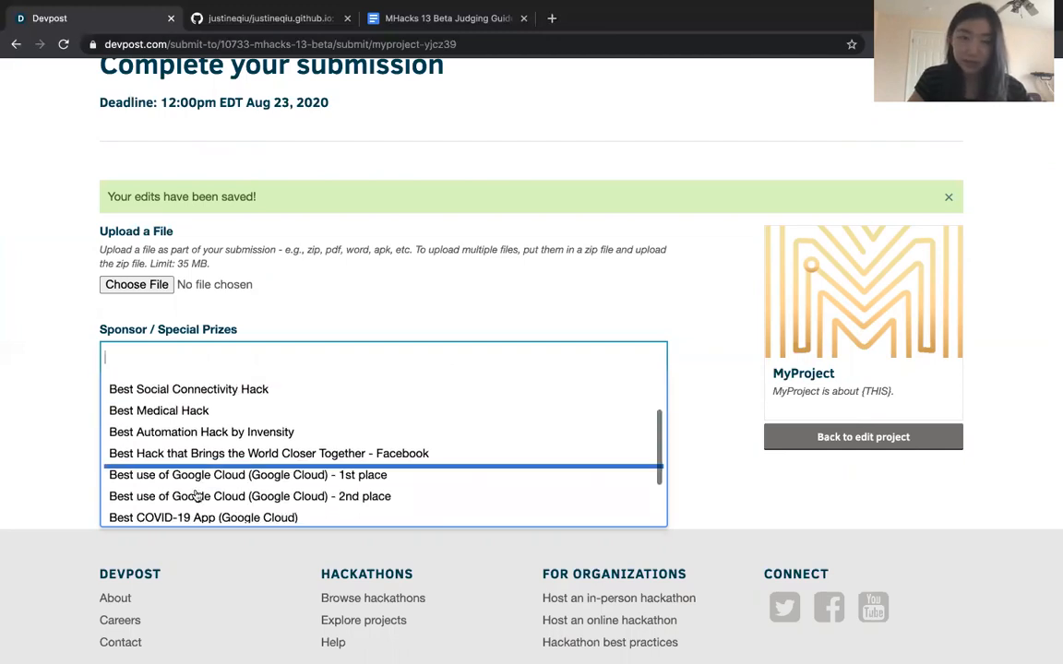
scroll(222, 441, up, 2)
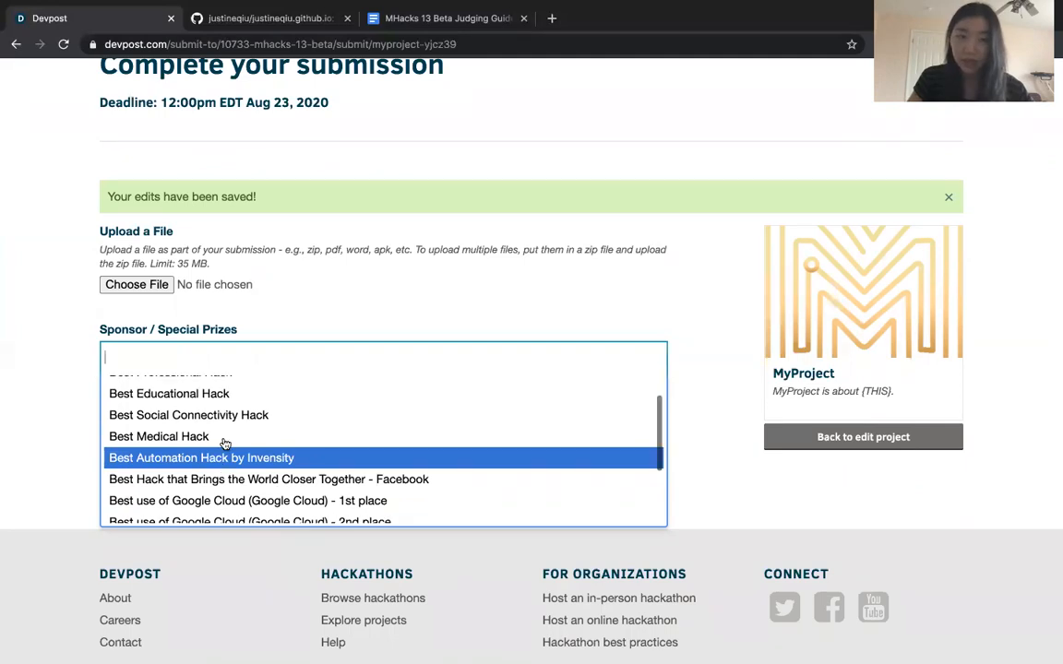
click(224, 300)
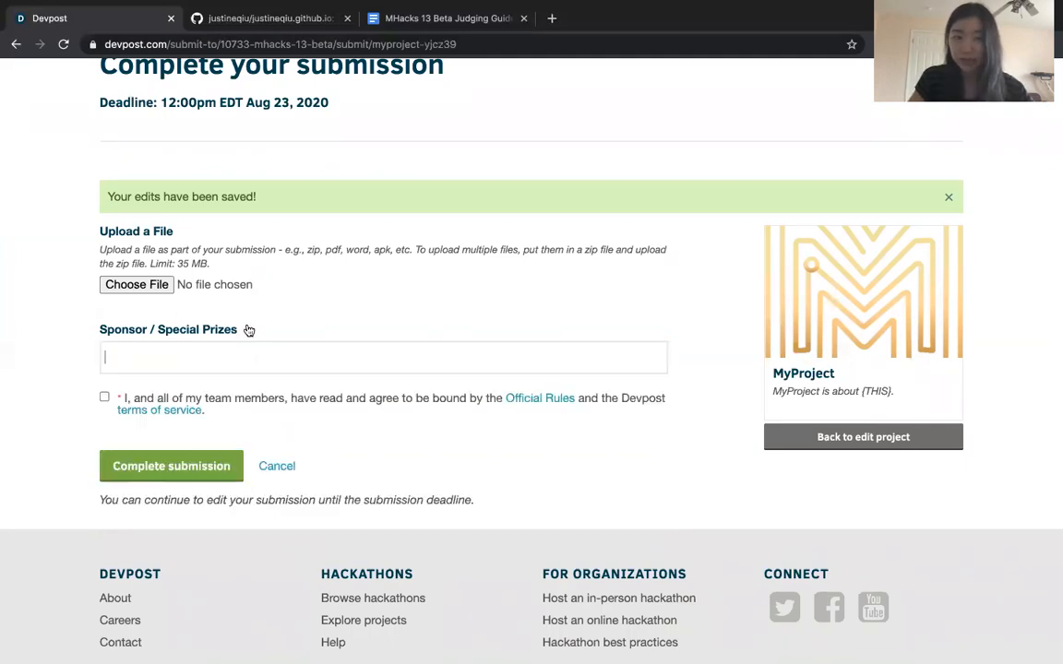
Enter the project for the Best Medical Hack and Best Professional Hack prizes under Sponsor / Special Prizes
click(199, 365)
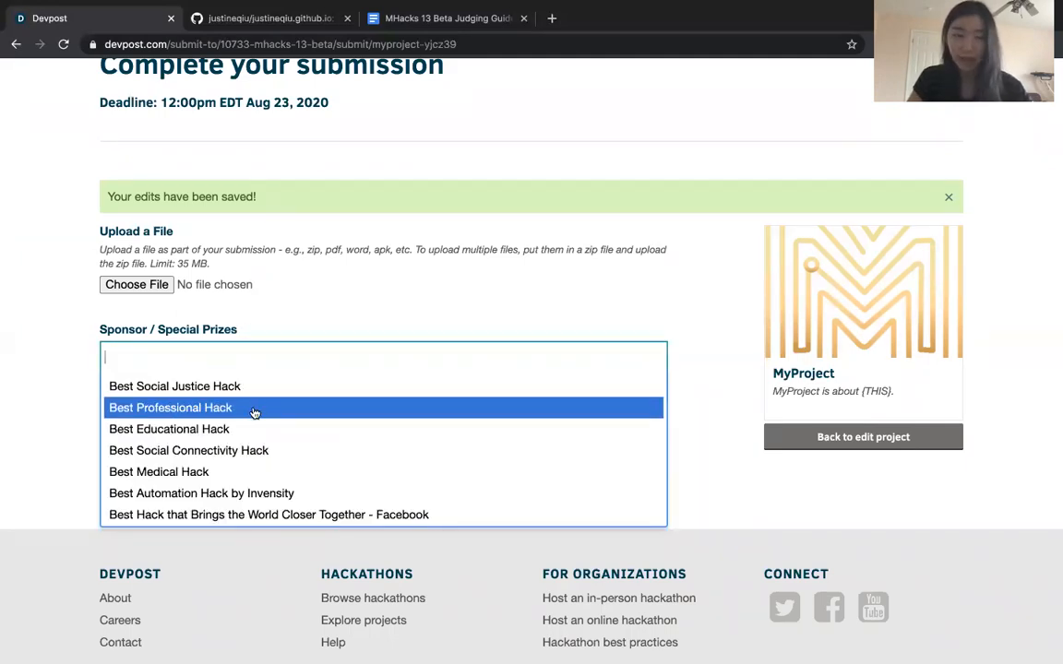
click(183, 474)
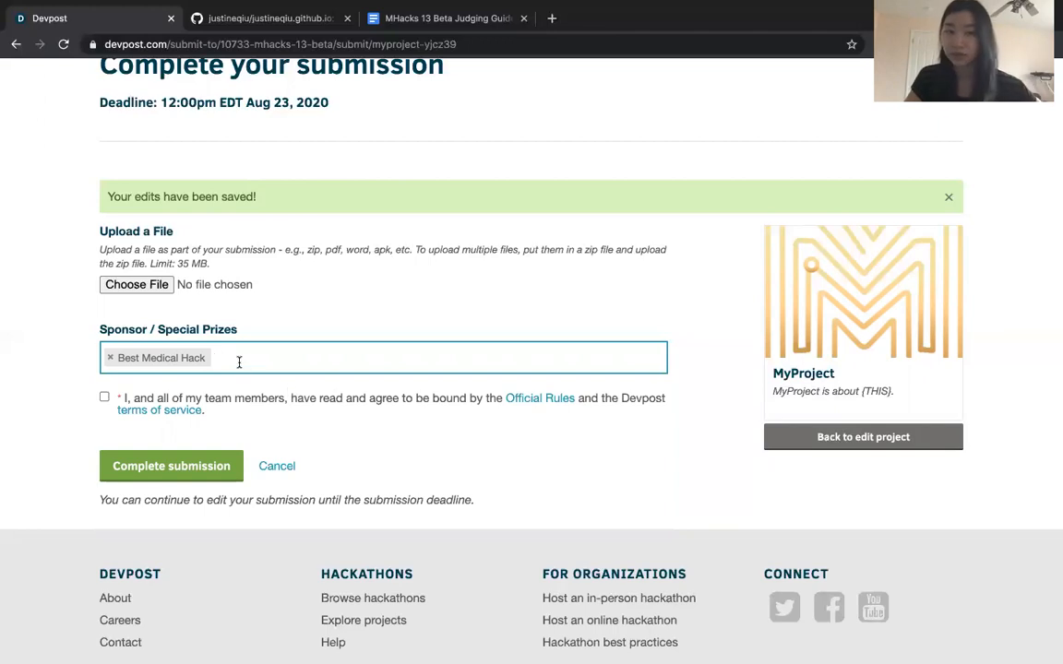
click(252, 360)
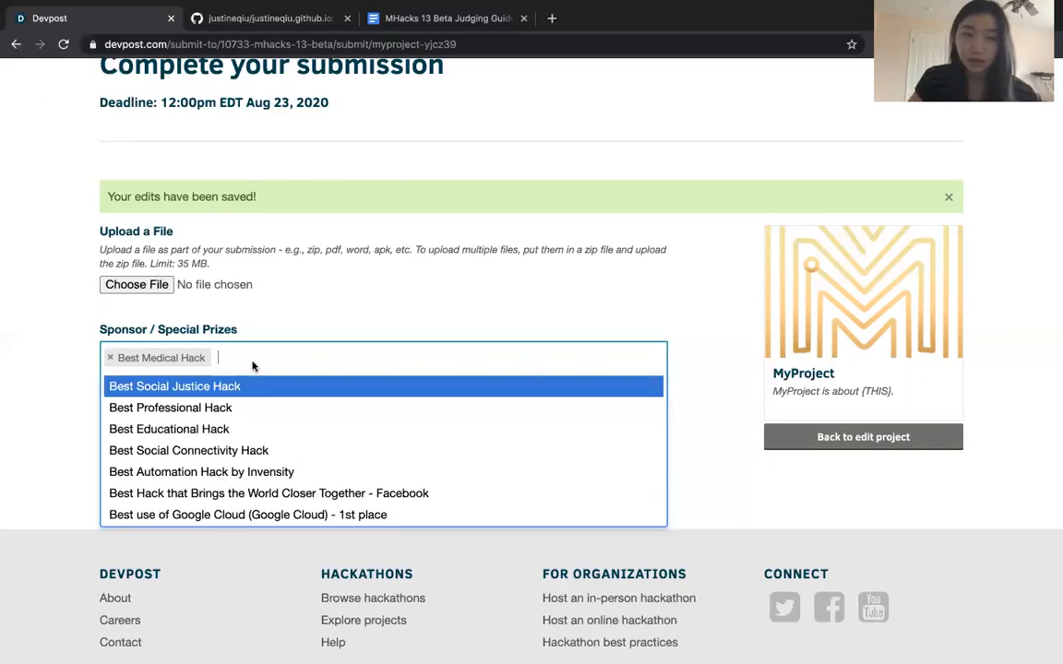
scroll(233, 443, down, 2)
scroll(232, 441, up, 2)
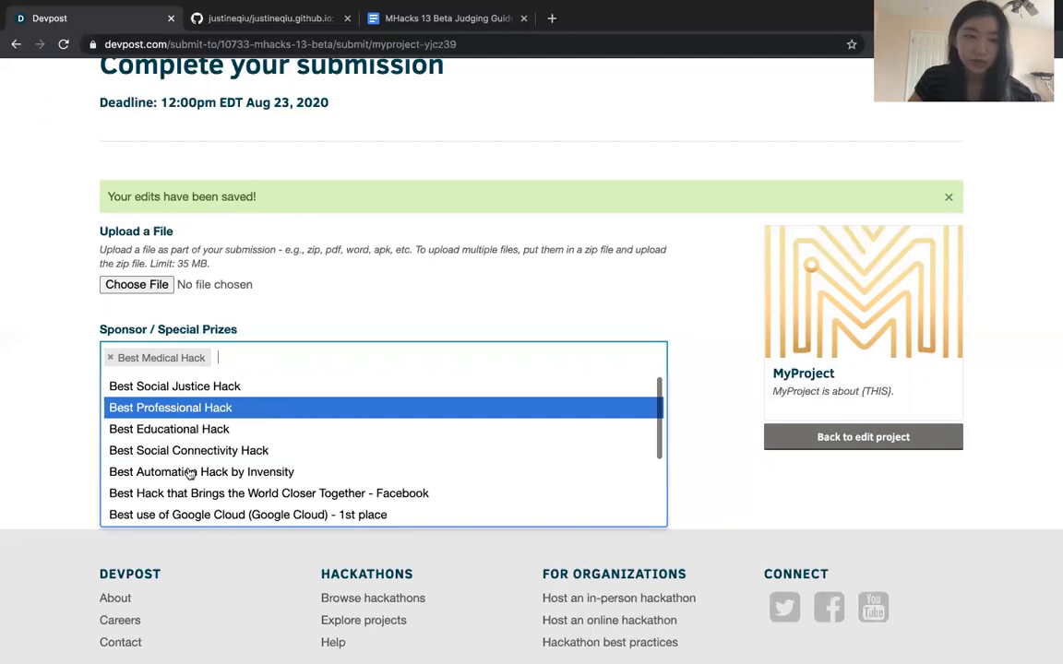
click(208, 410)
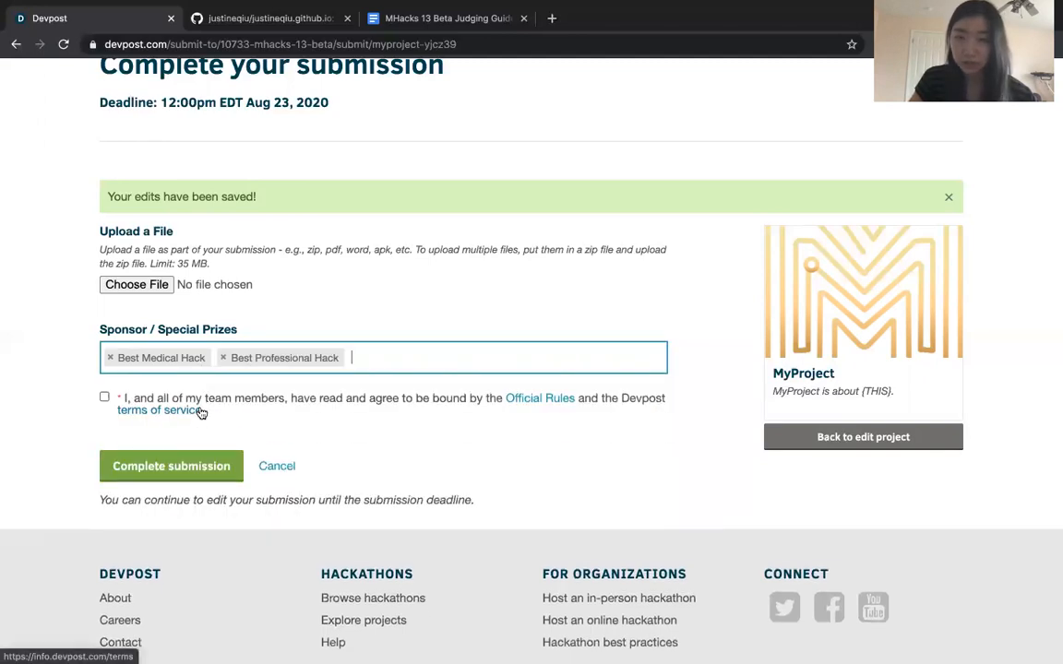
Add the Best Hack that Brings the World Closer Together - Facebook prize and look through the remaining prize options
click(358, 360)
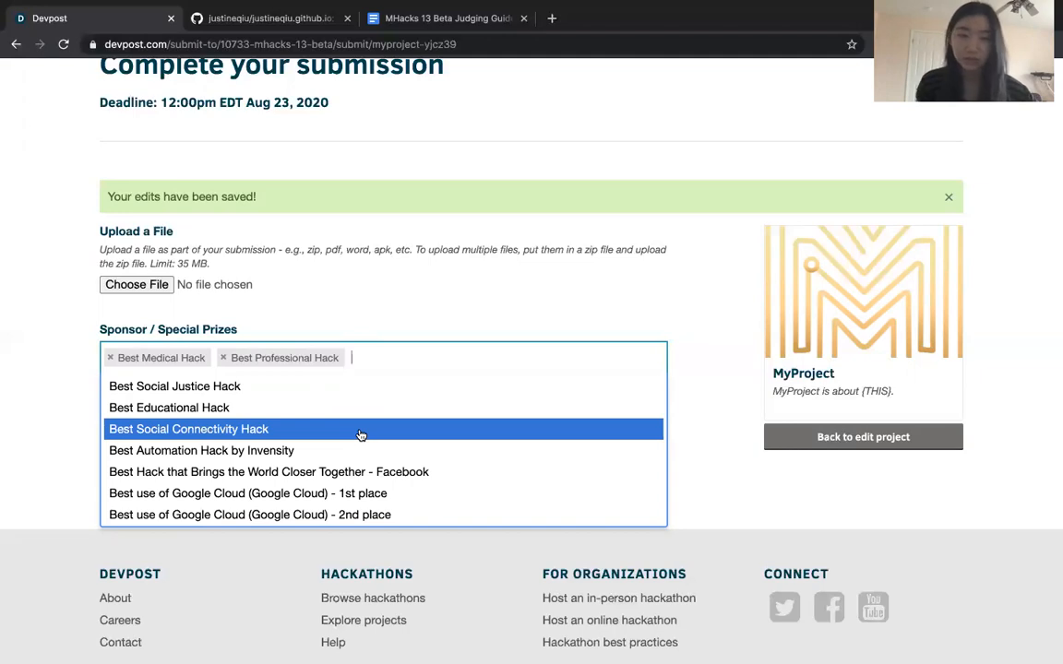
scroll(361, 435, down, 3)
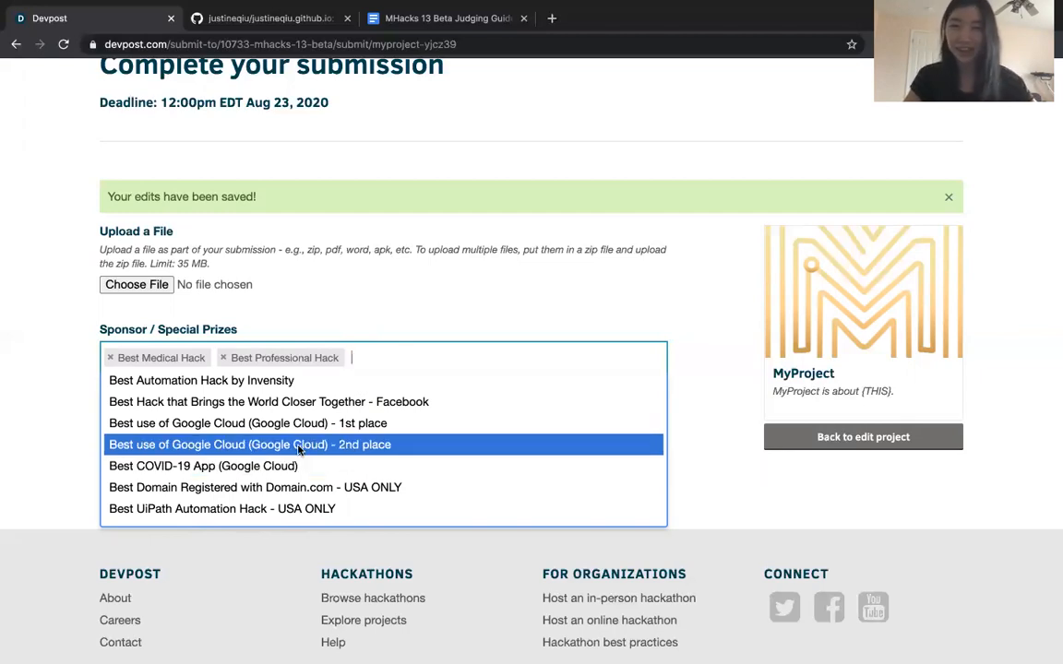
scroll(202, 481, up, 3)
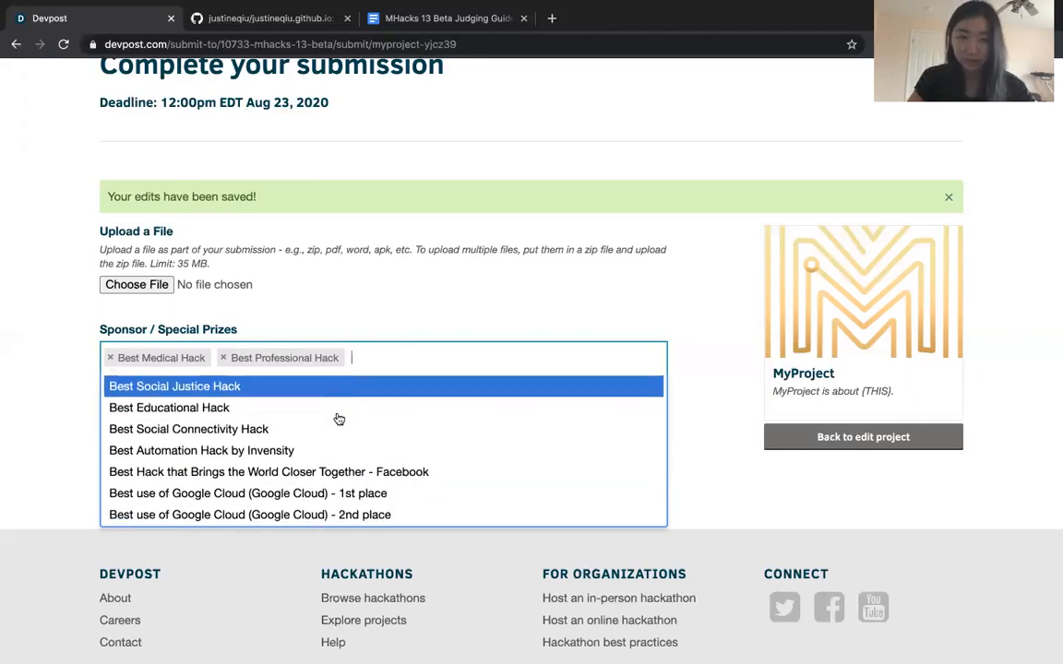
scroll(314, 461, down, 1)
click(292, 449)
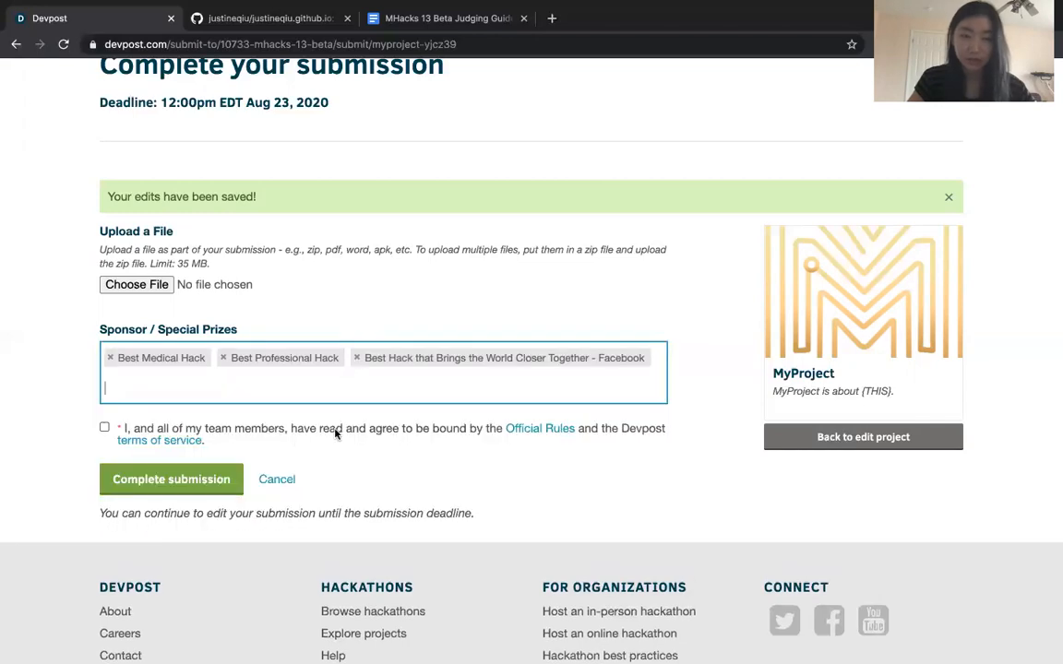
click(387, 384)
scroll(358, 477, down, 2)
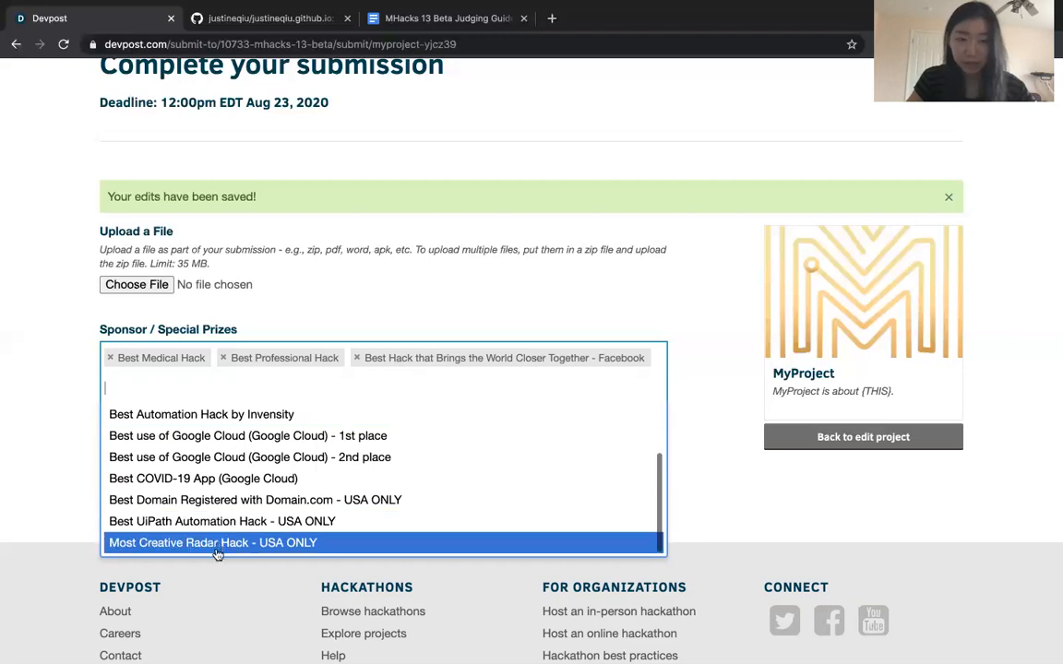
scroll(231, 480, up, 2)
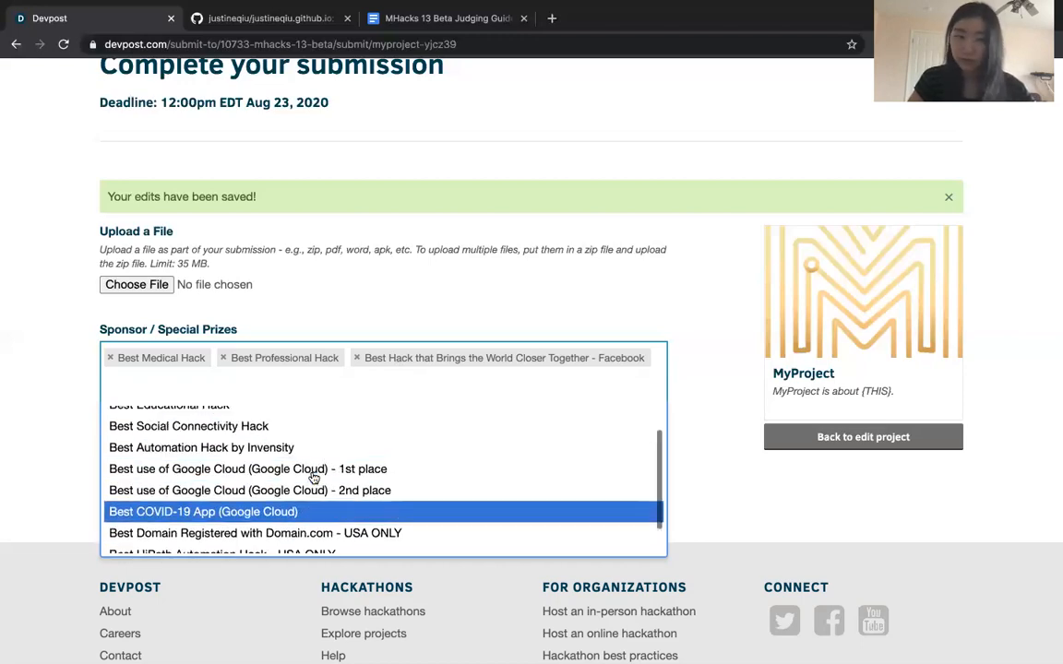
scroll(266, 429, down, 2)
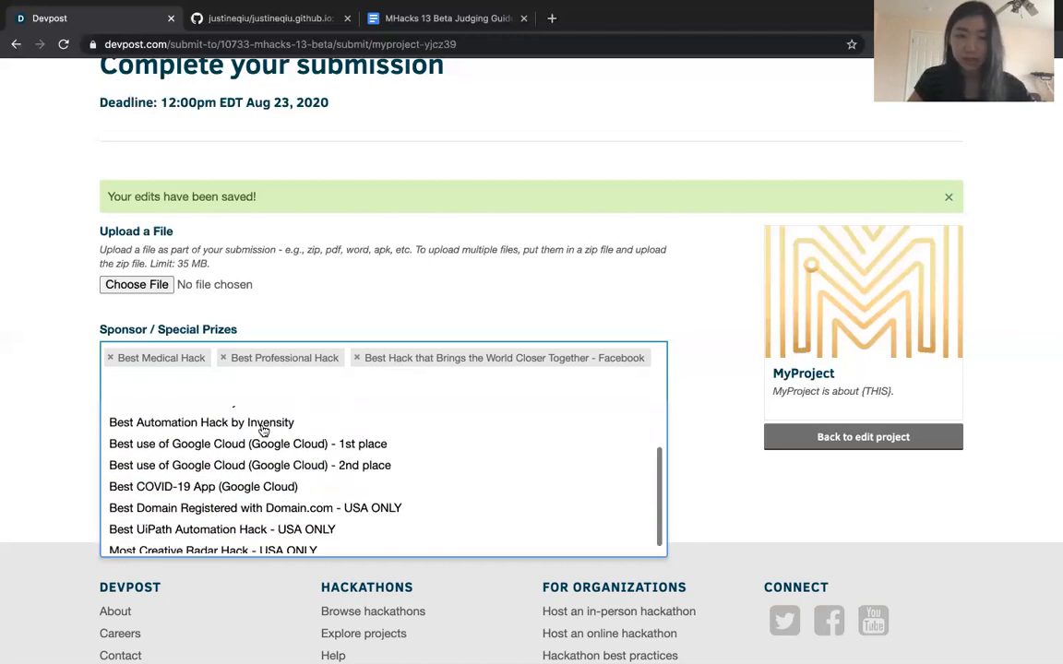
scroll(263, 431, up, 2)
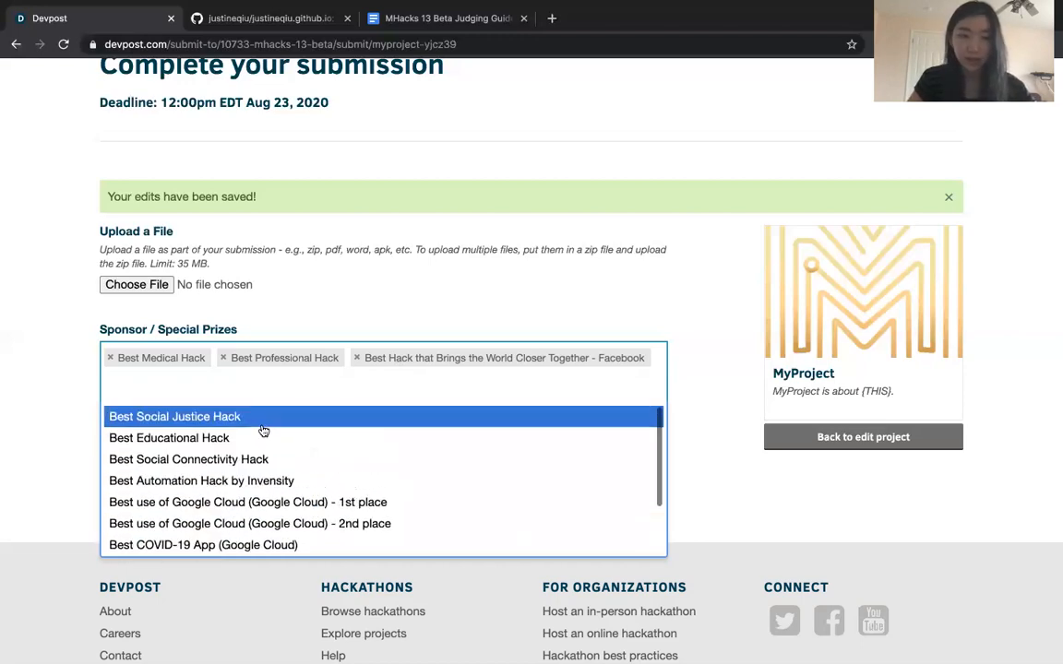
click(416, 276)
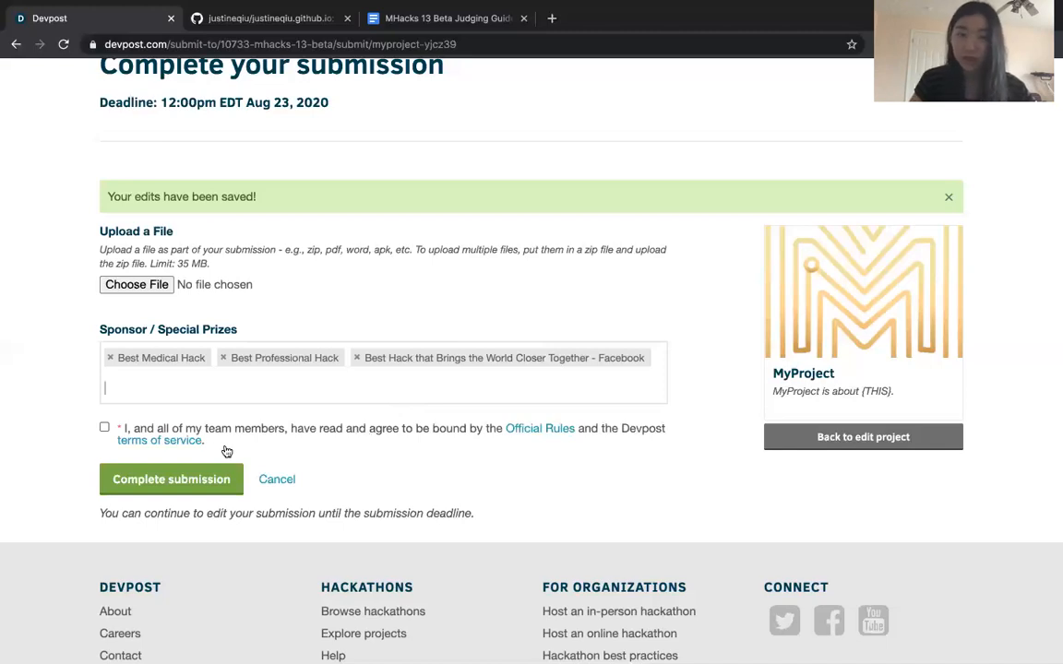
Agree to the Official Rules and the Devpost terms of service, and complete the submission
click(104, 429)
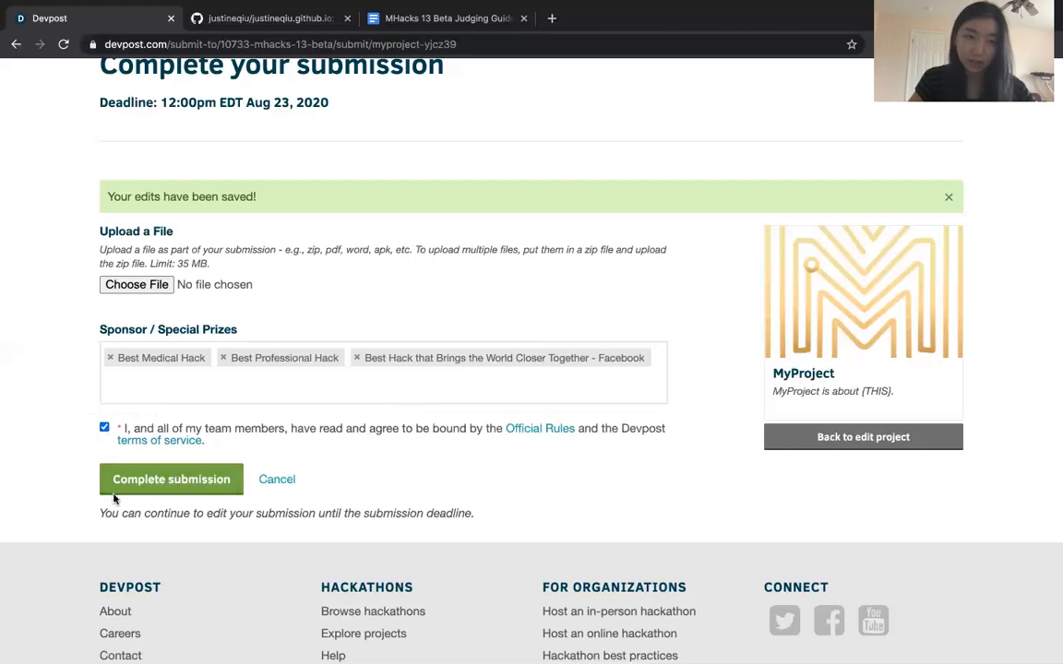
click(190, 481)
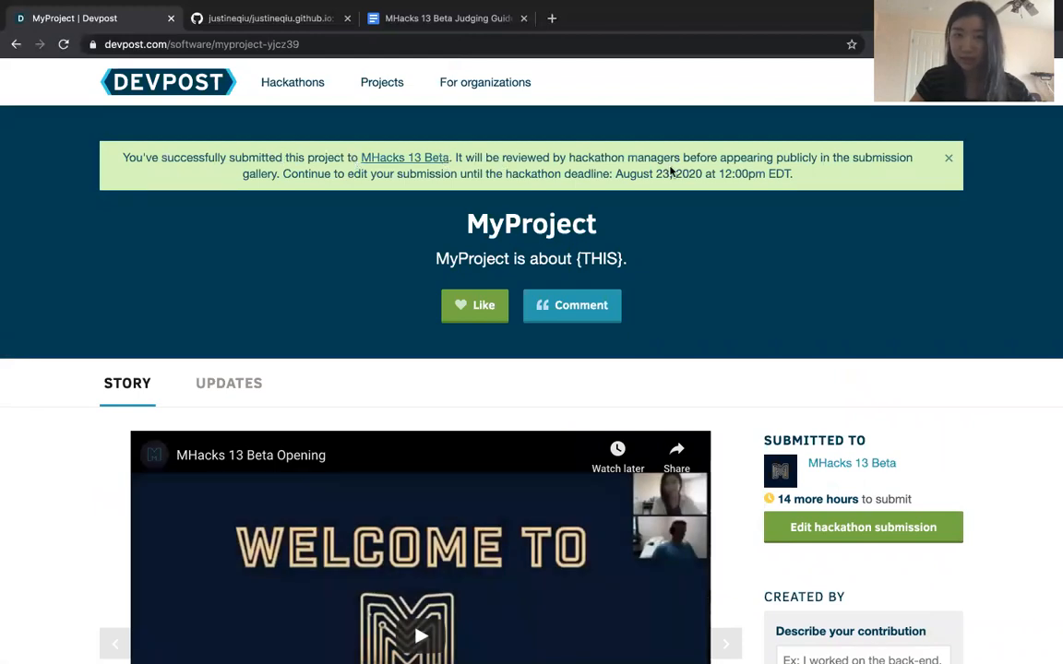
Review the submitted project page, including its video demo, story sections and Built With tags
scroll(543, 373, down, 3)
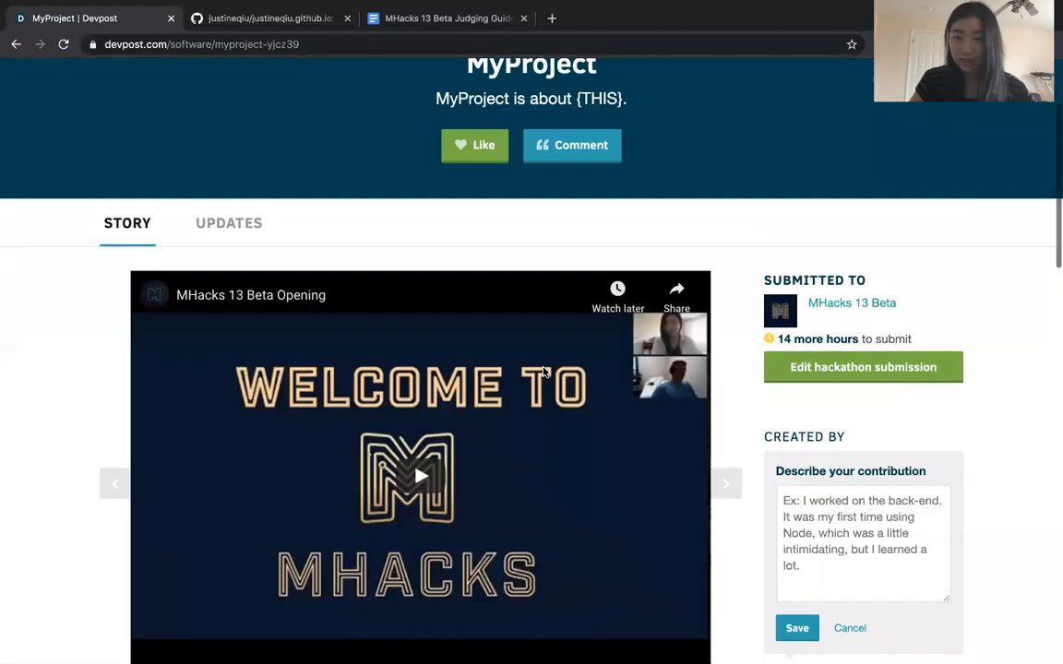
scroll(543, 373, down, 3)
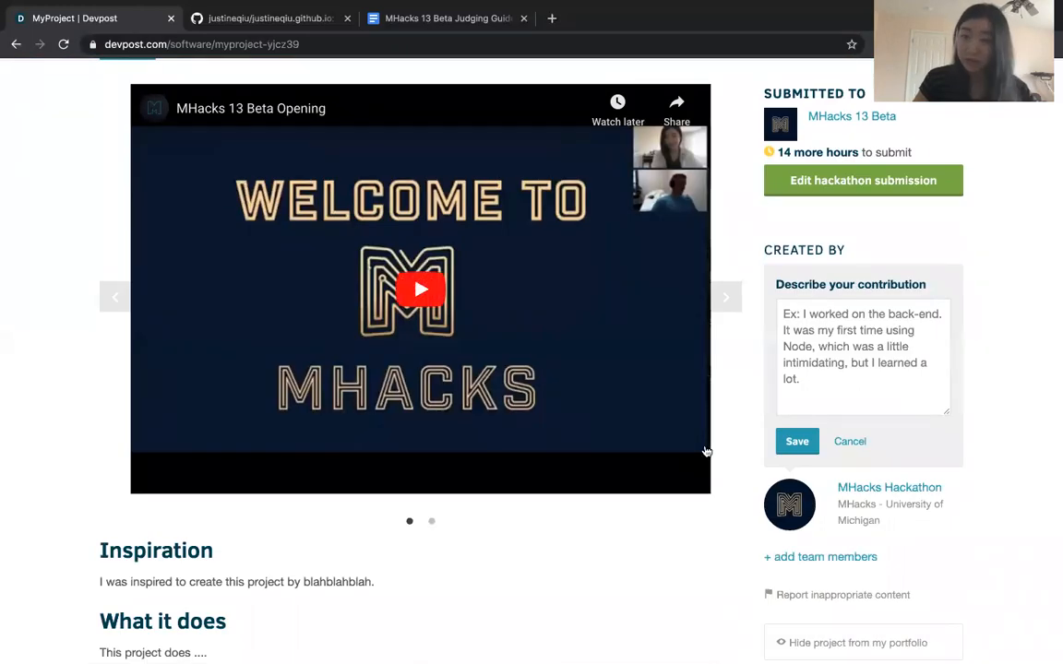
scroll(619, 529, down, 3)
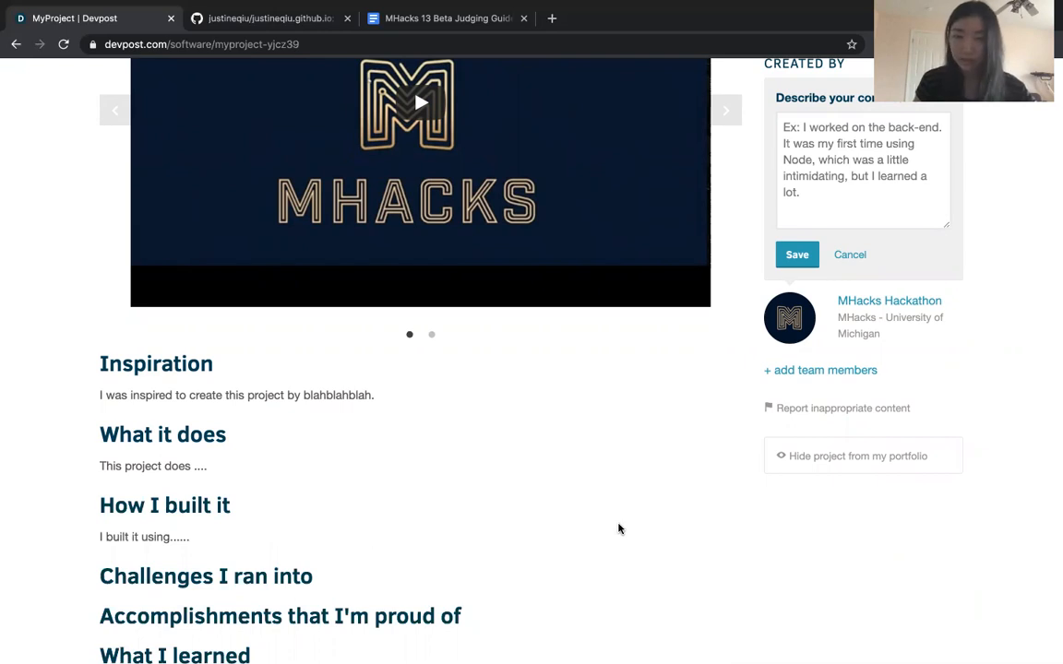
scroll(609, 520, down, 4)
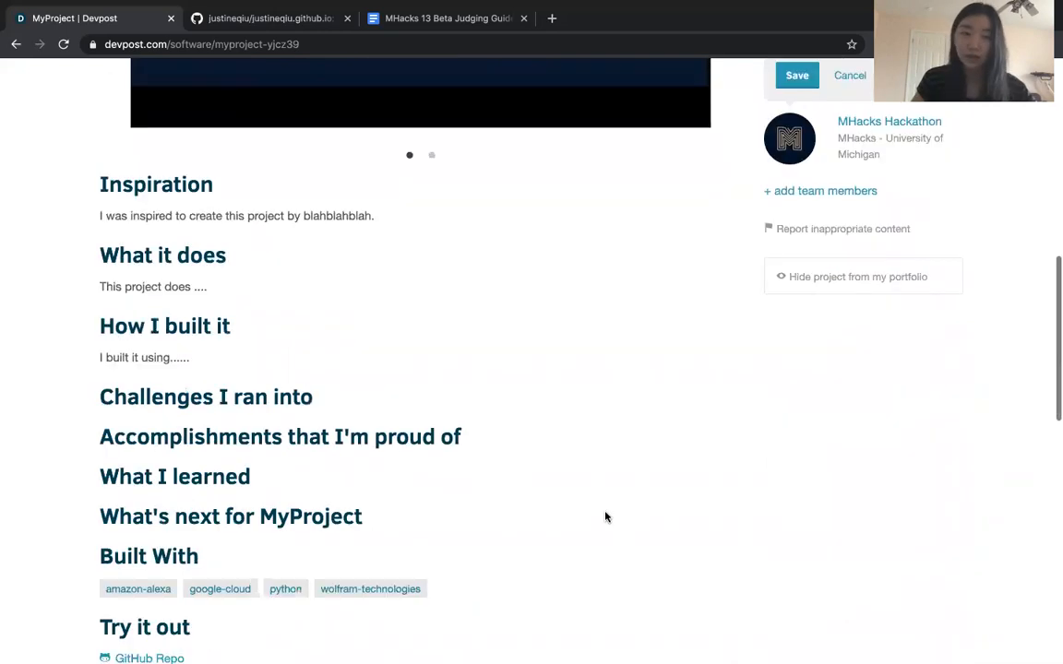
scroll(394, 306, up, 2)
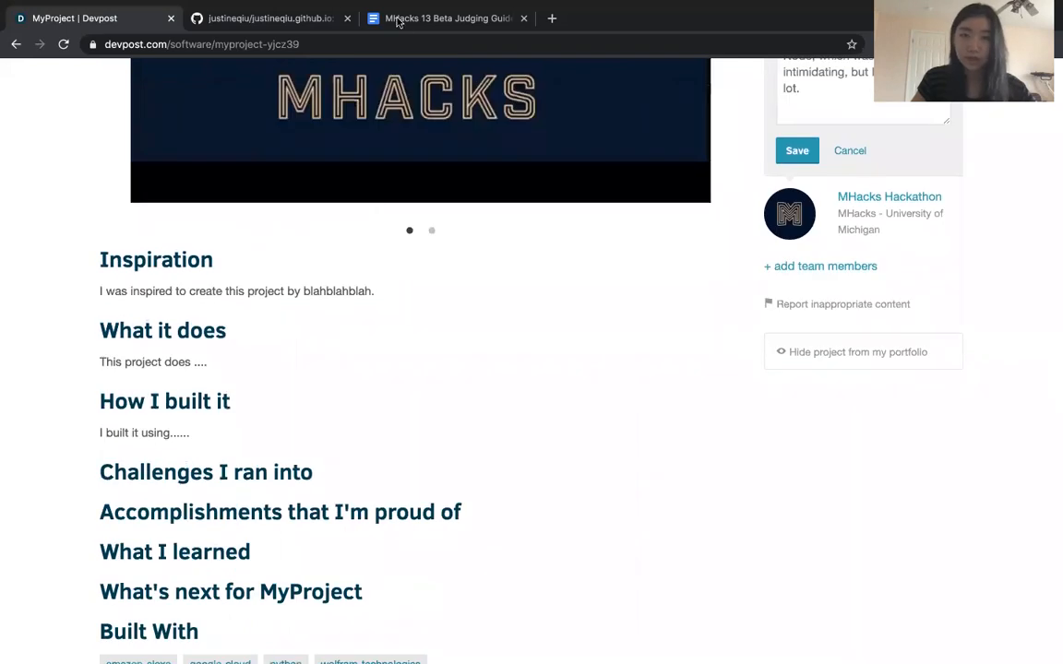
Read the MHacks 13 Beta Judging Guide document's sections on the judging period, live demos for the top 3 teams, and the recap
click(439, 18)
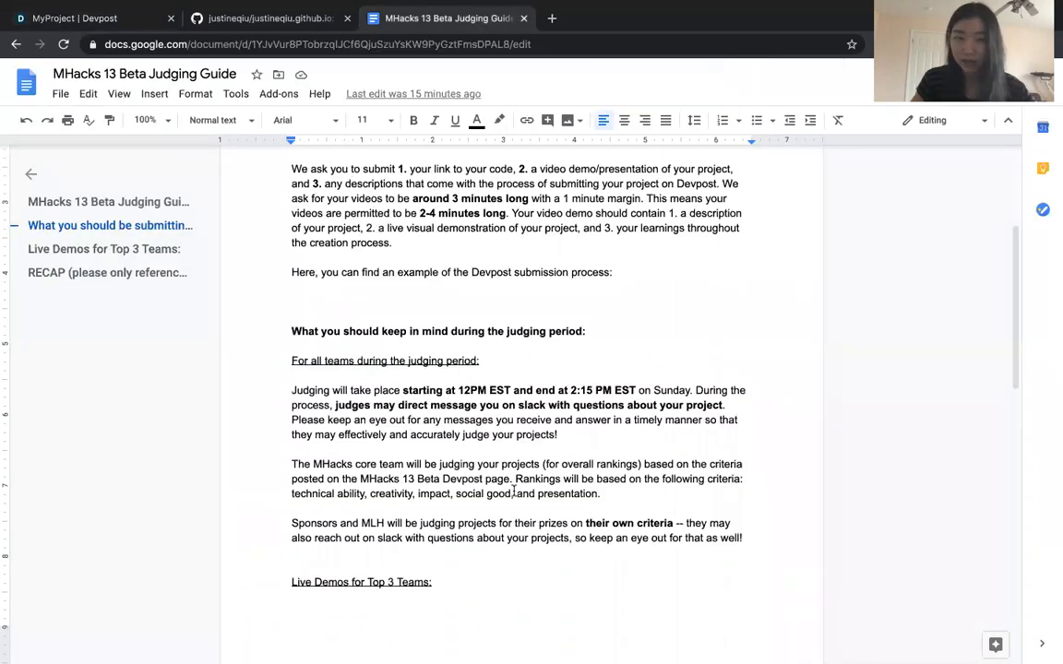
scroll(514, 487, up, 2)
scroll(514, 490, down, 2)
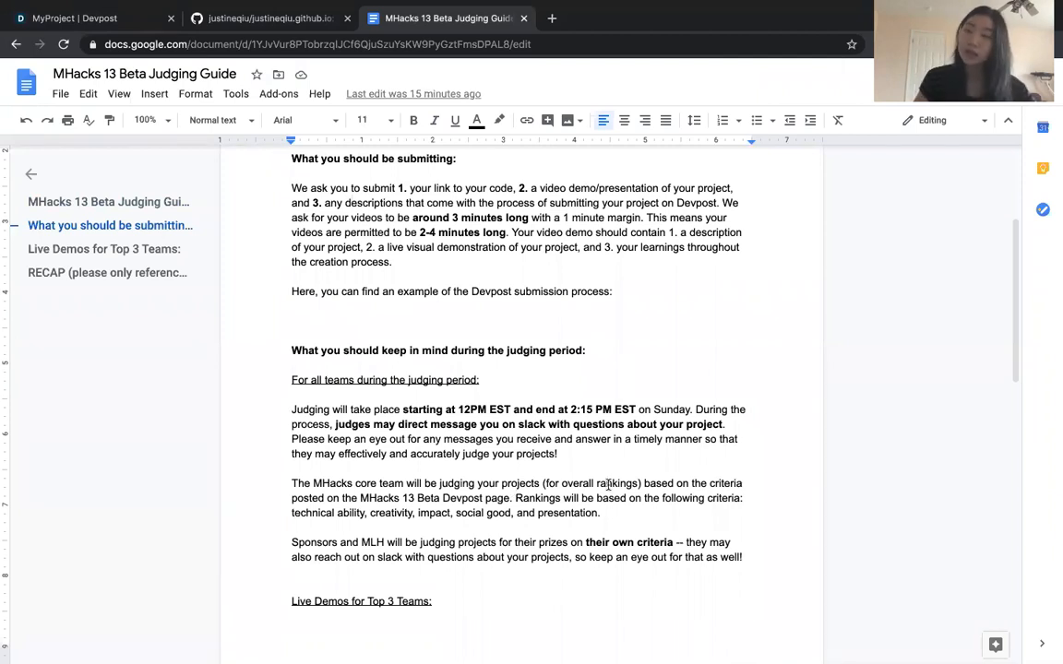
scroll(586, 434, down, 2)
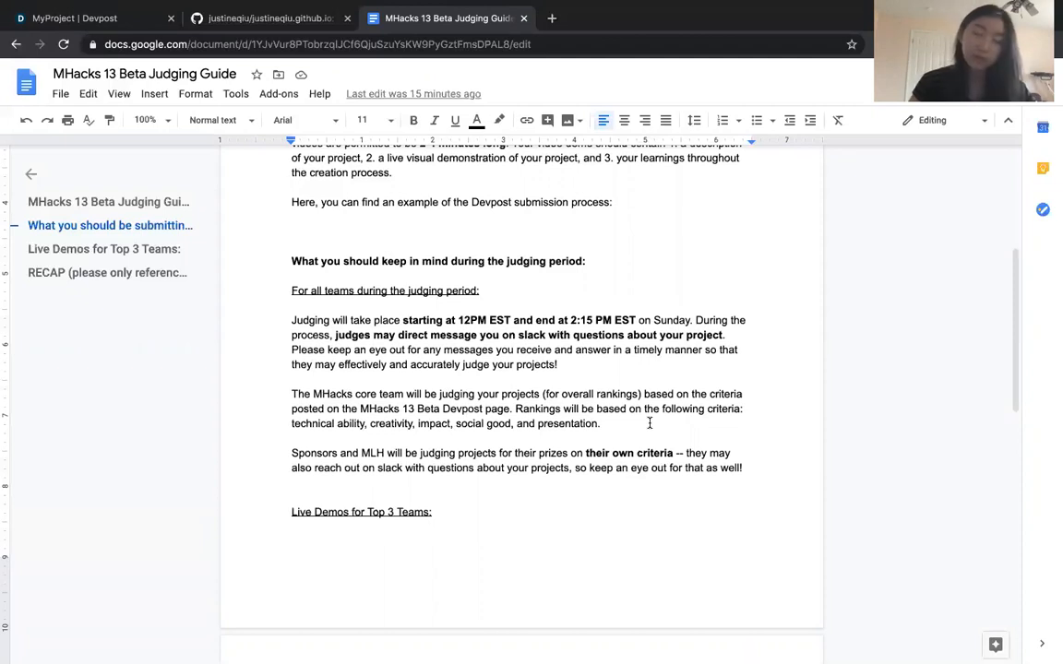
scroll(650, 423, down, 3)
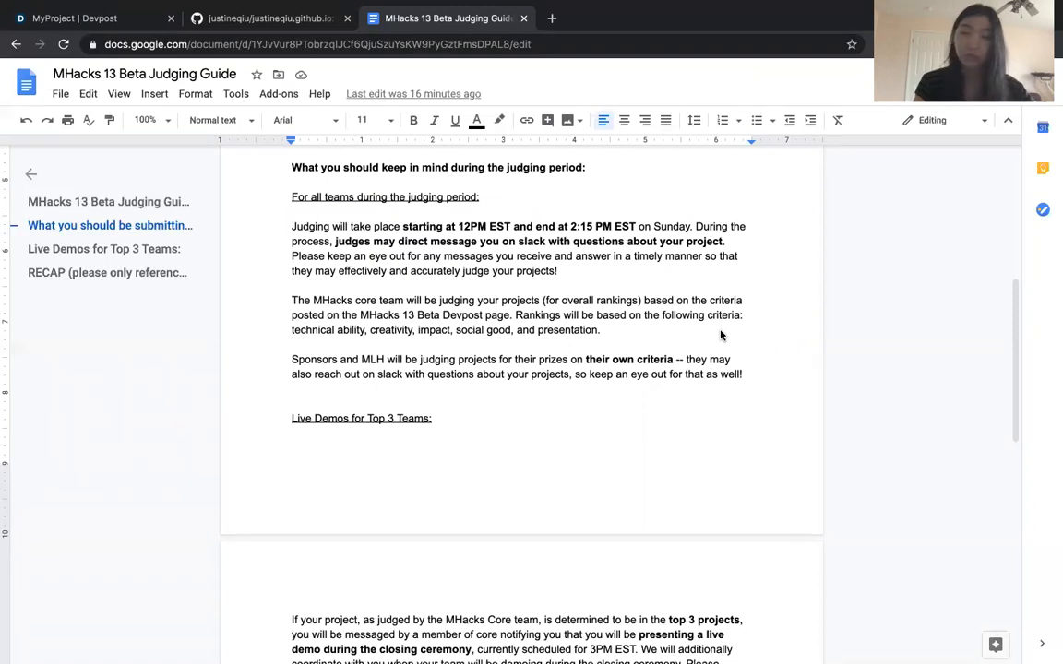
scroll(721, 336, down, 1)
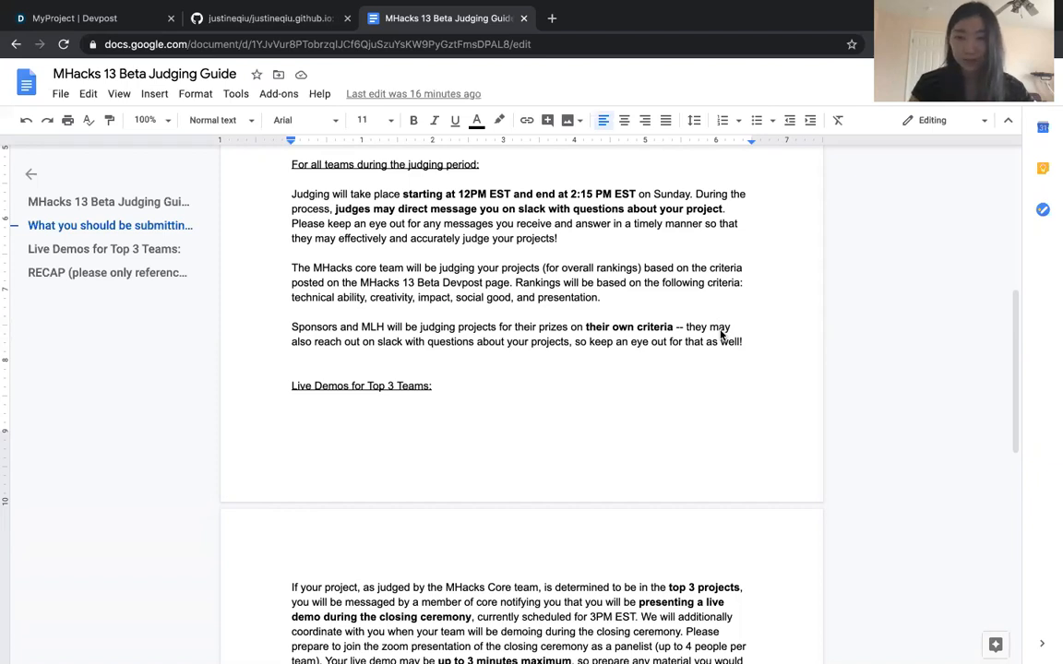
scroll(761, 308, down, 1)
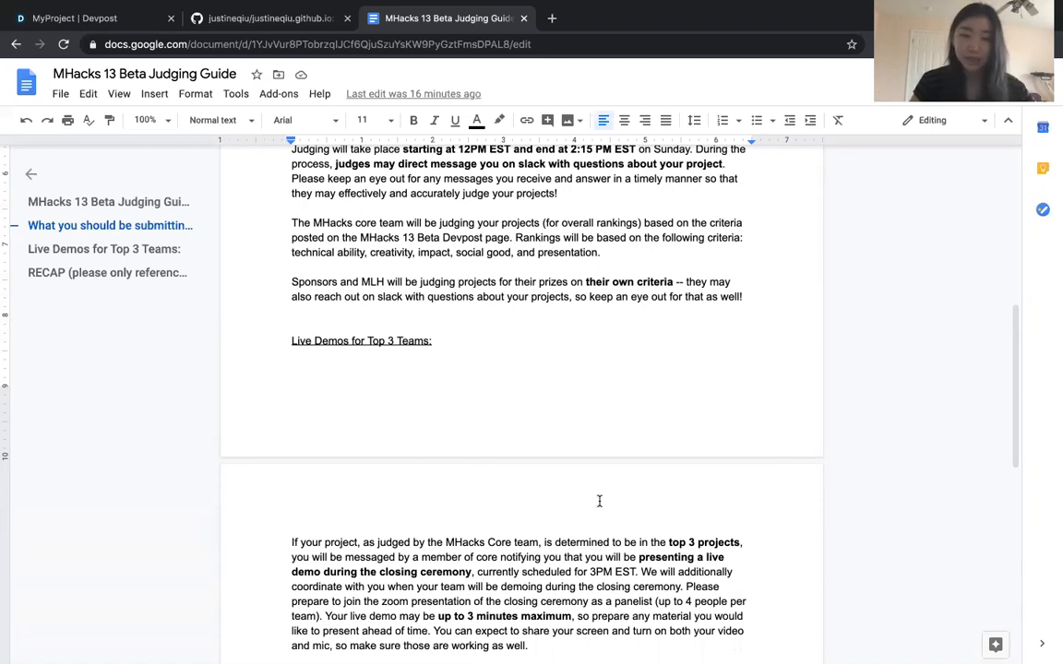
scroll(599, 501, down, 5)
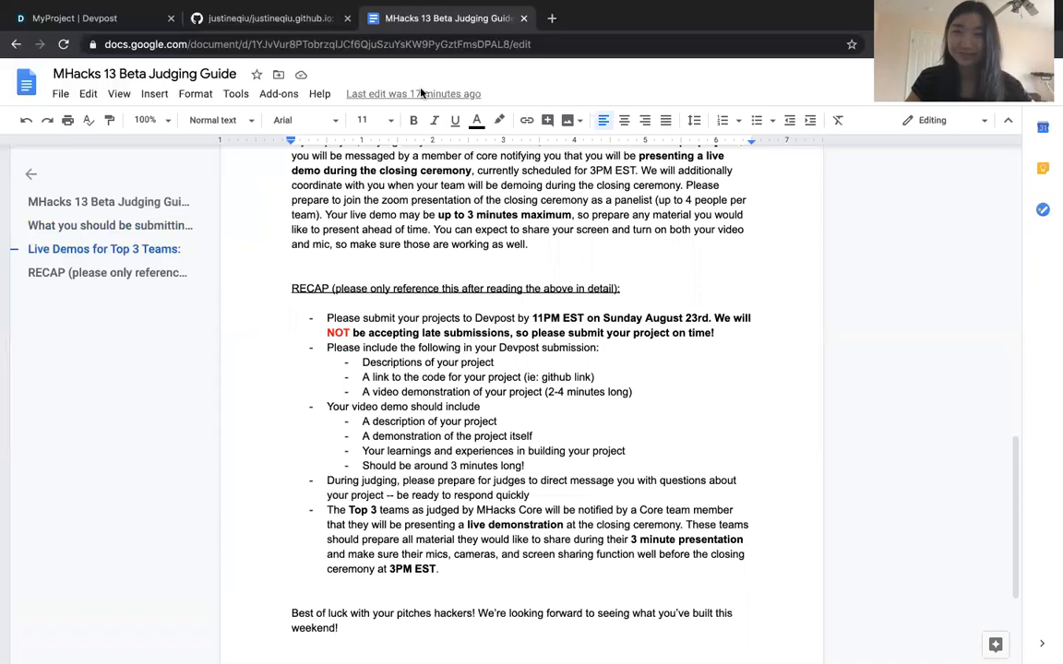
mouse_move(565, 24)
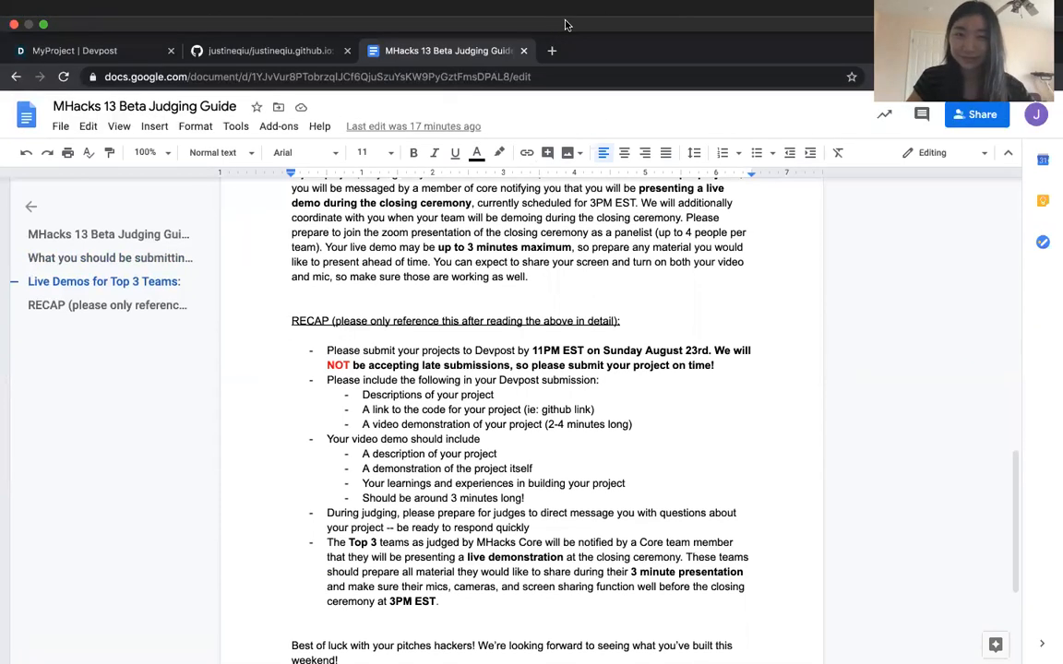